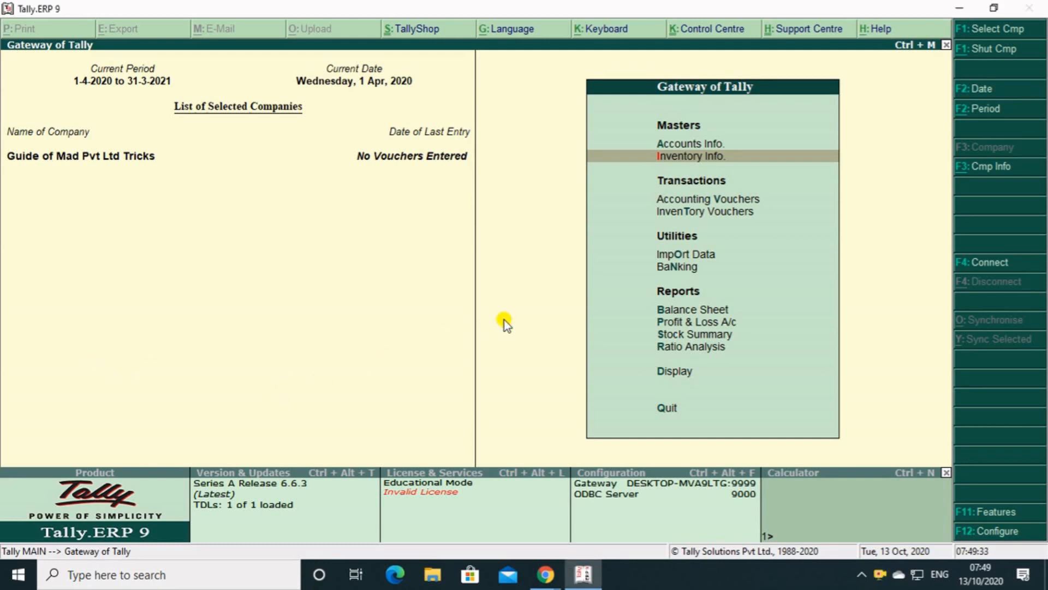
Open the accounting vouchers and start a new Purchase voucher.
key(Up)
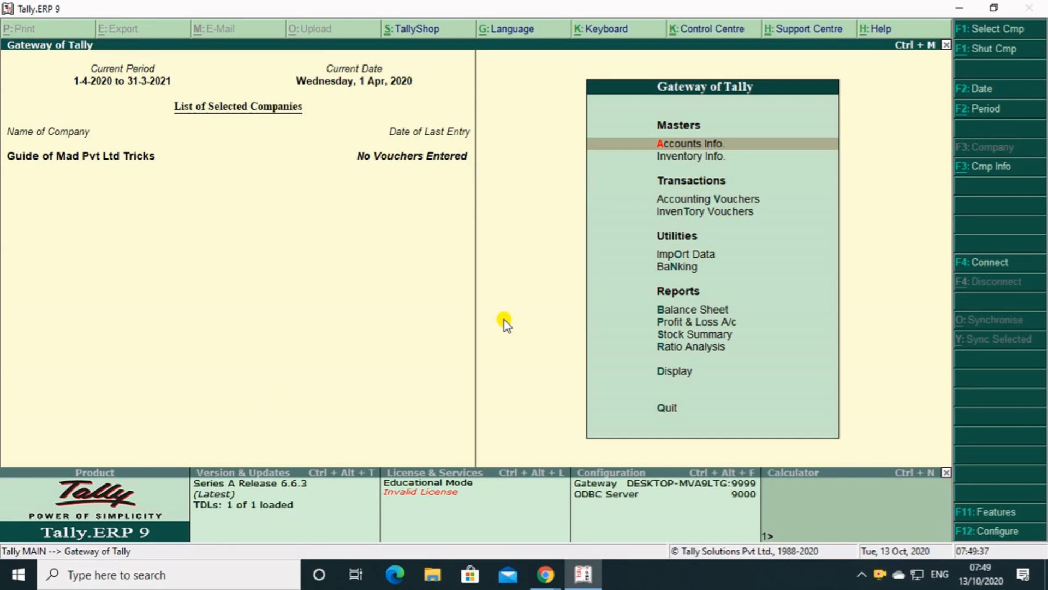
key(Down)
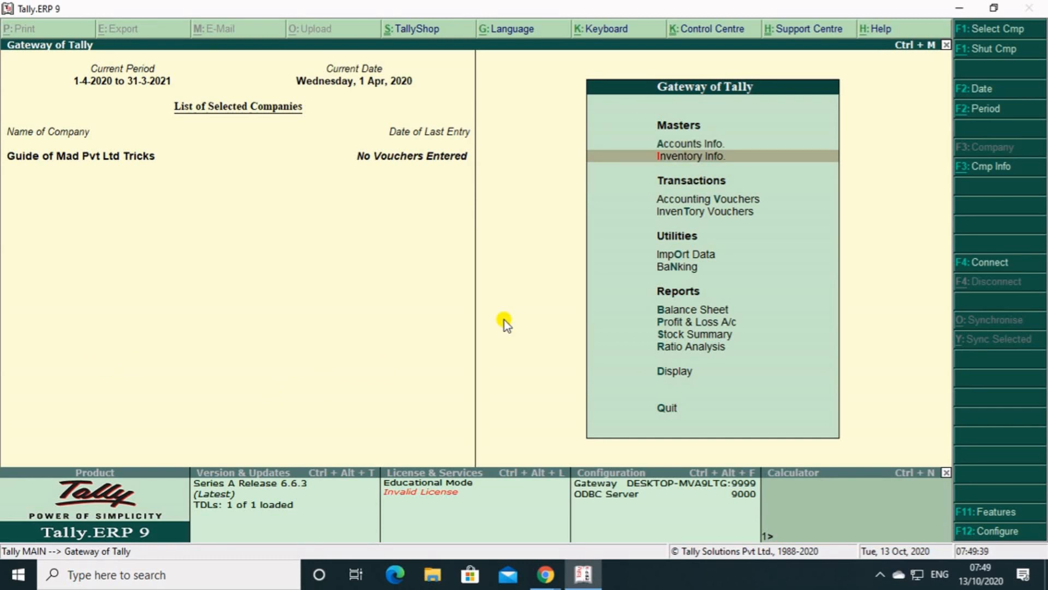
key(Down)
key(Down)
key(Up)
key(Return)
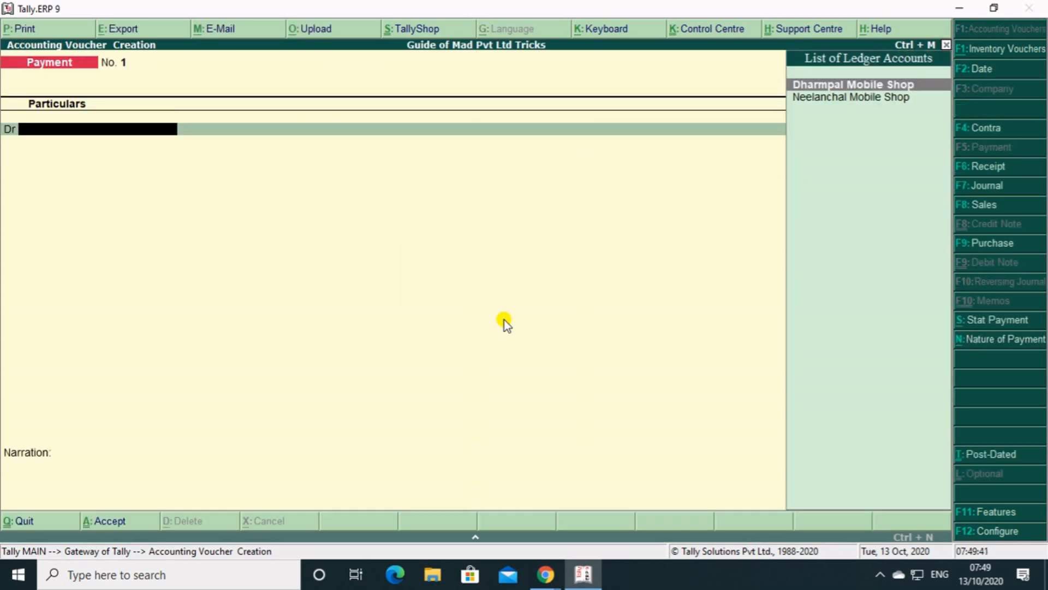
key(F8)
key(F9)
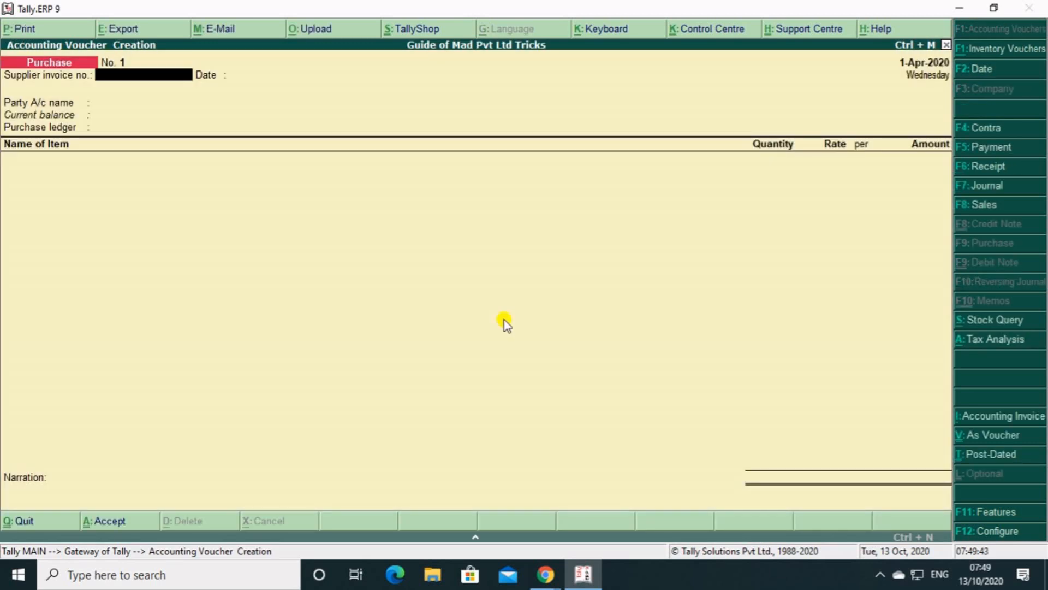
key(F8)
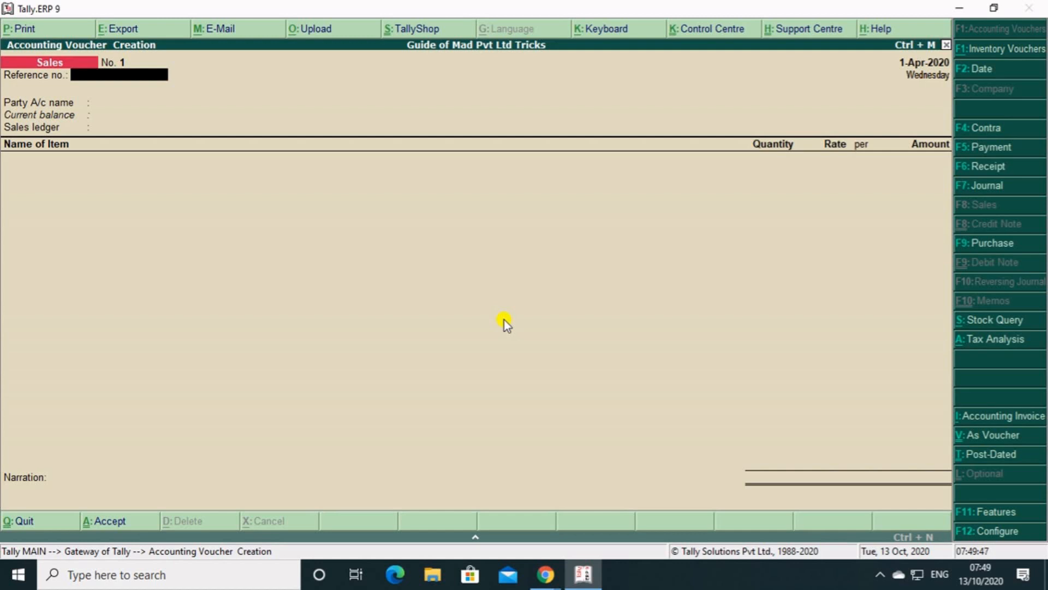
key(F9)
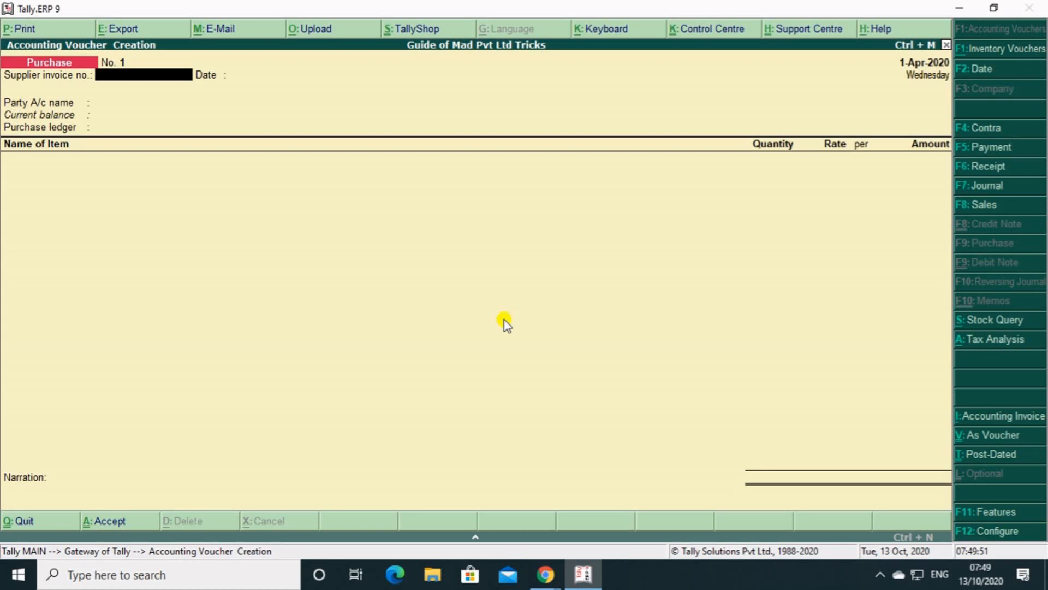
Set the supplier invoice number to 001 and accept 1-Apr-2020 as the invoice date.
text(001)
key(Return)
key(Return)
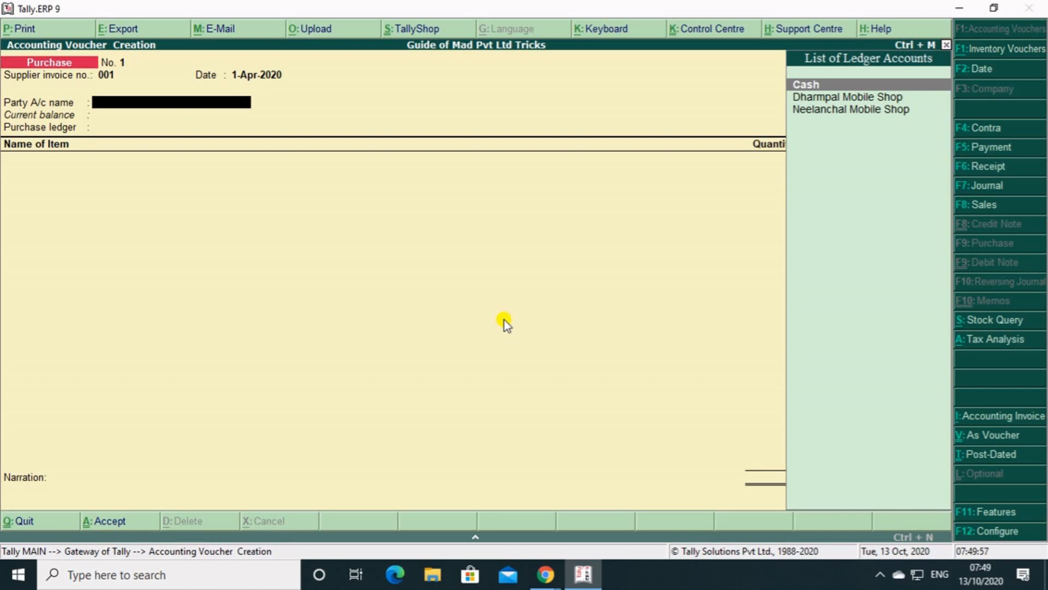
key(Down)
key(Down)
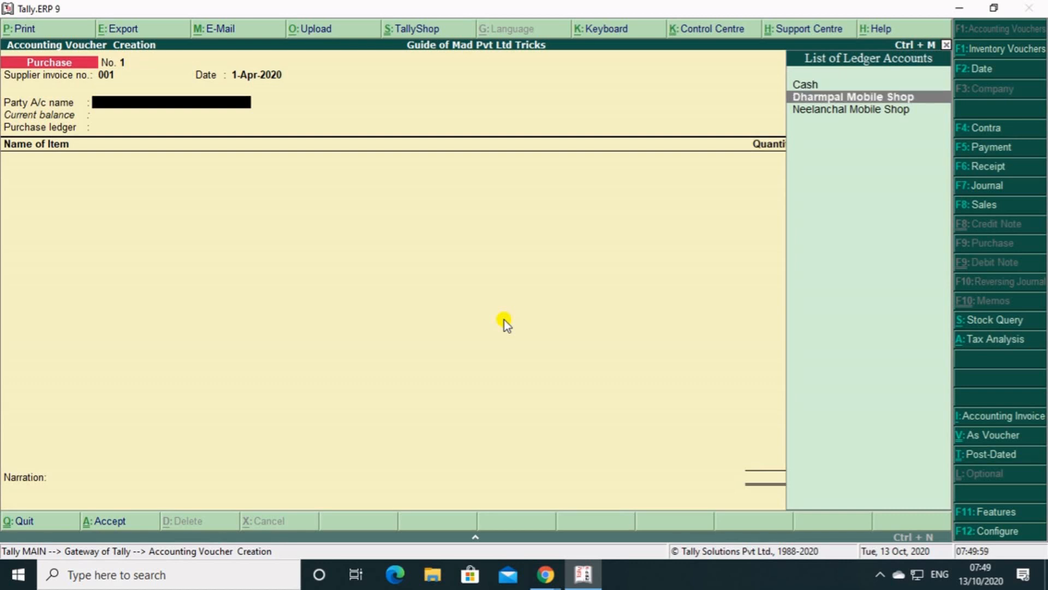
key(Up)
key(Down)
key(Up)
key(Down)
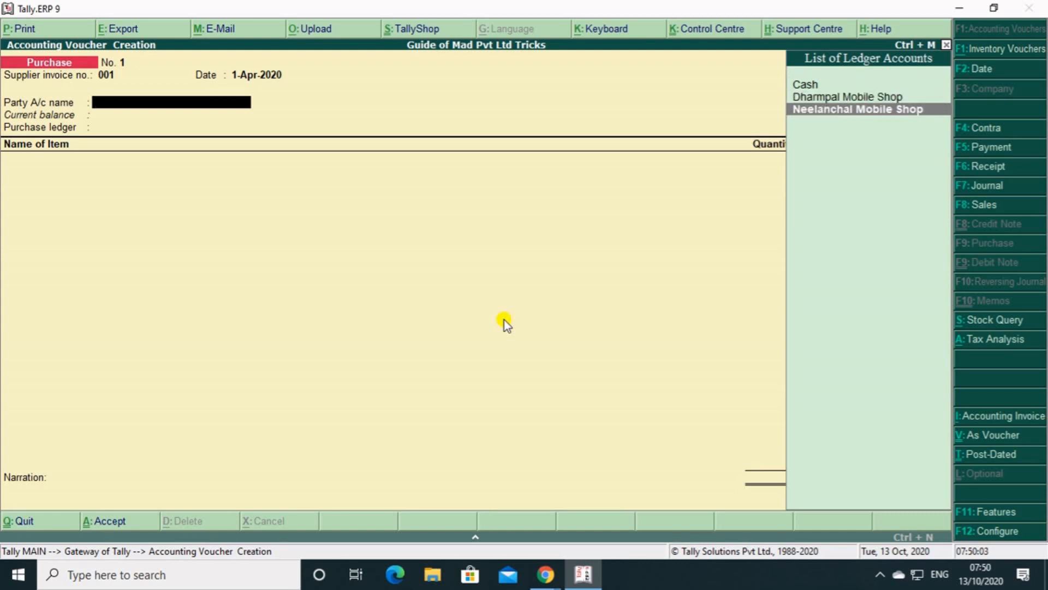
key(Up)
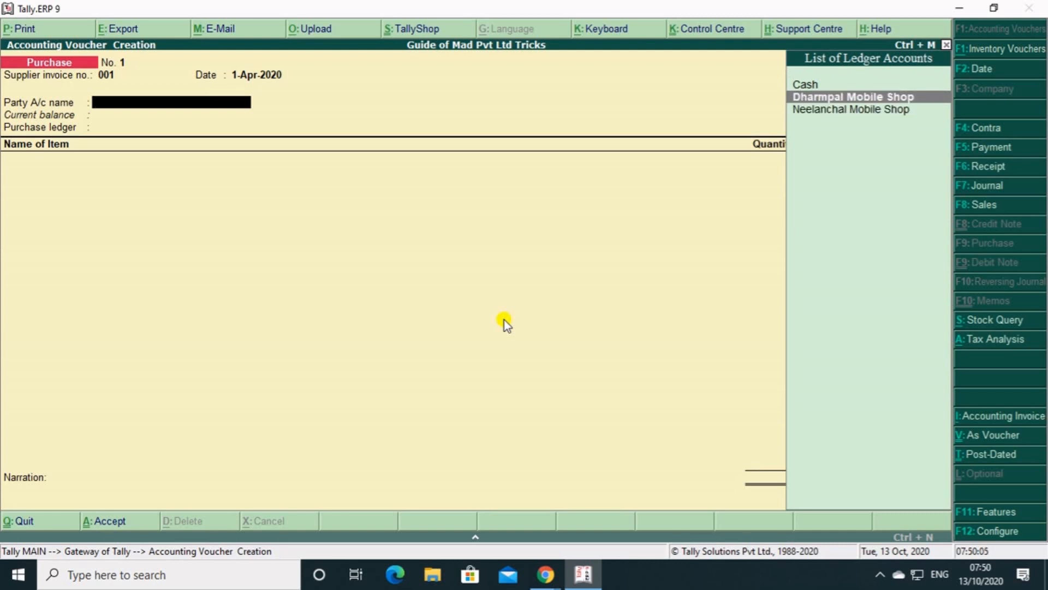
Create a new party ledger named Krishan Mobile Shop from the party account field of the purchase voucher.
key(alt+c)
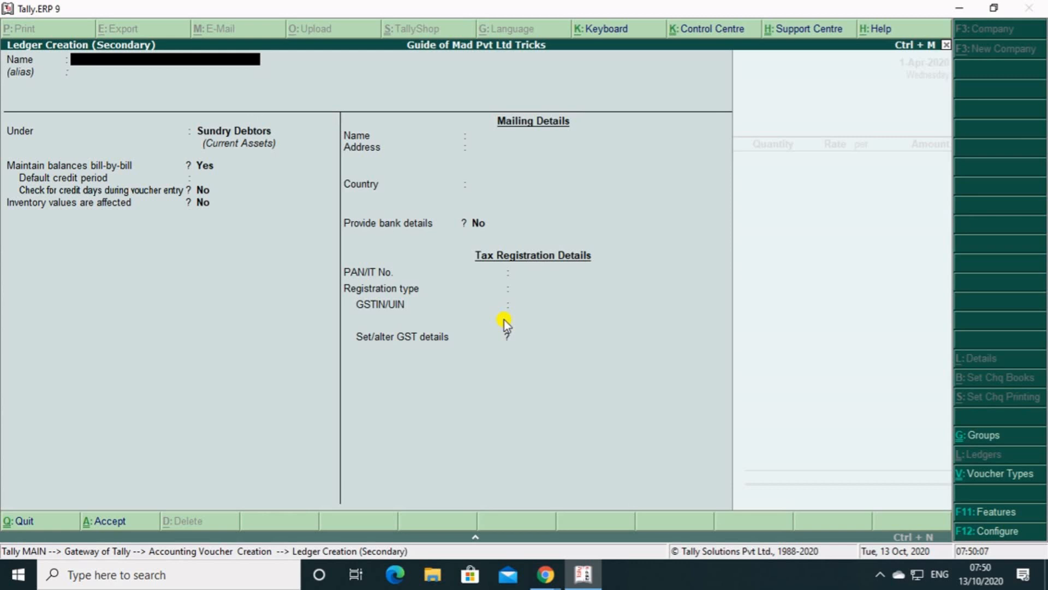
text(Krishan Mobile Sh)
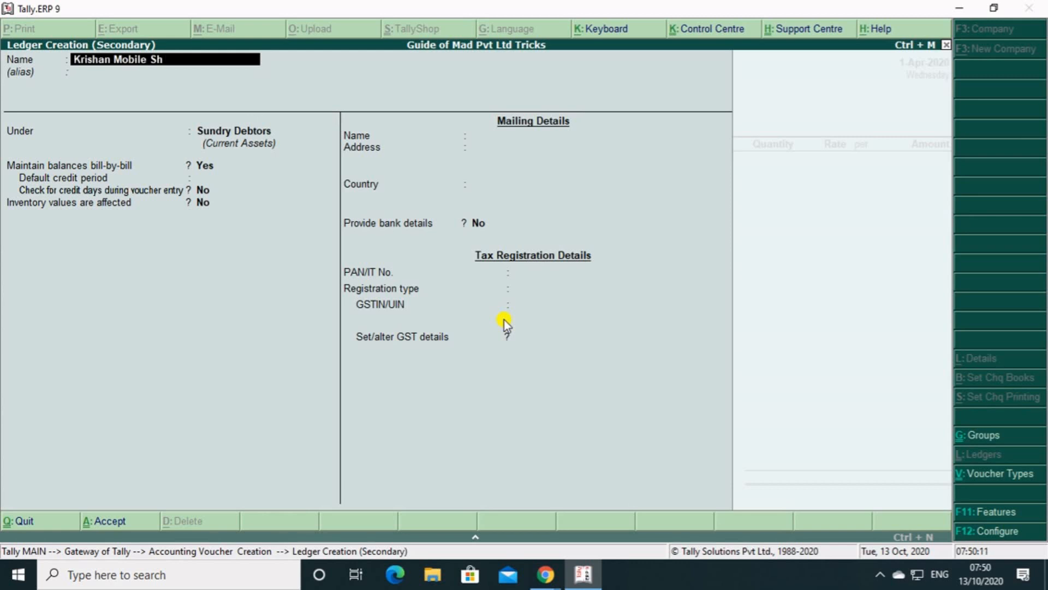
text(op)
key(Return)
key(Return)
key(Return)
key(Return)
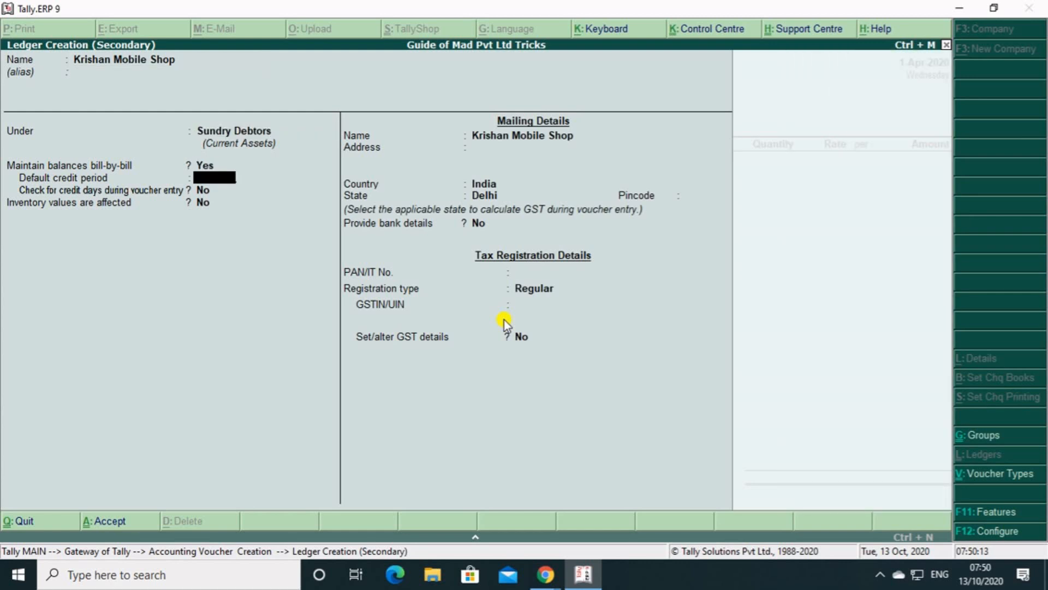
Place the Krishan Mobile Shop ledger under the Sundry Creditors group and accept the balance and inventory settings.
key(BackSpace)
key(BackSpace)
text(S)
key(Down)
key(Down)
key(Down)
key(Down)
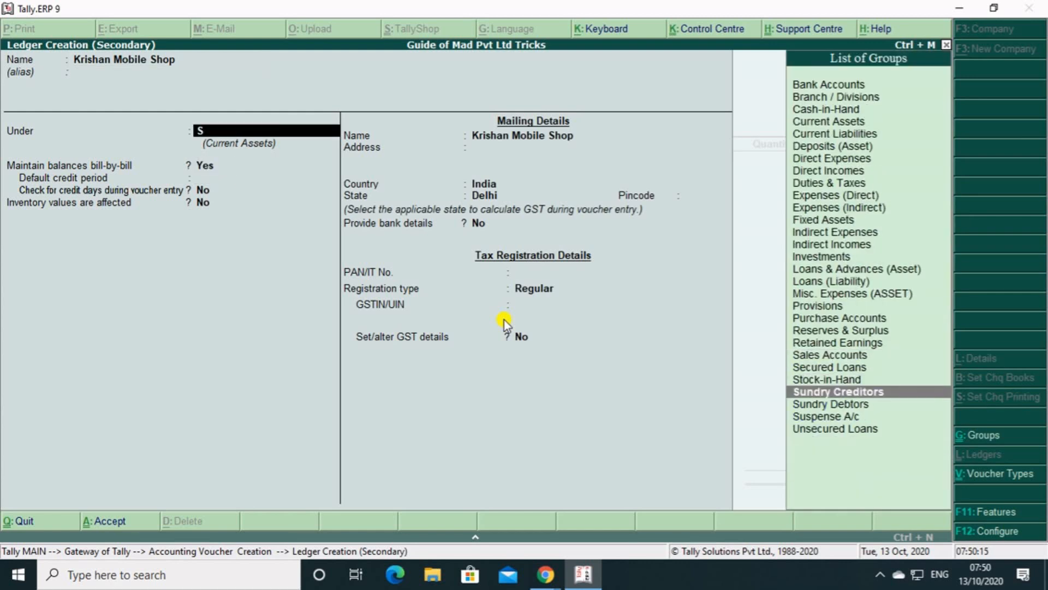
key(Return)
key(Return)
key(Return)
key(Return)
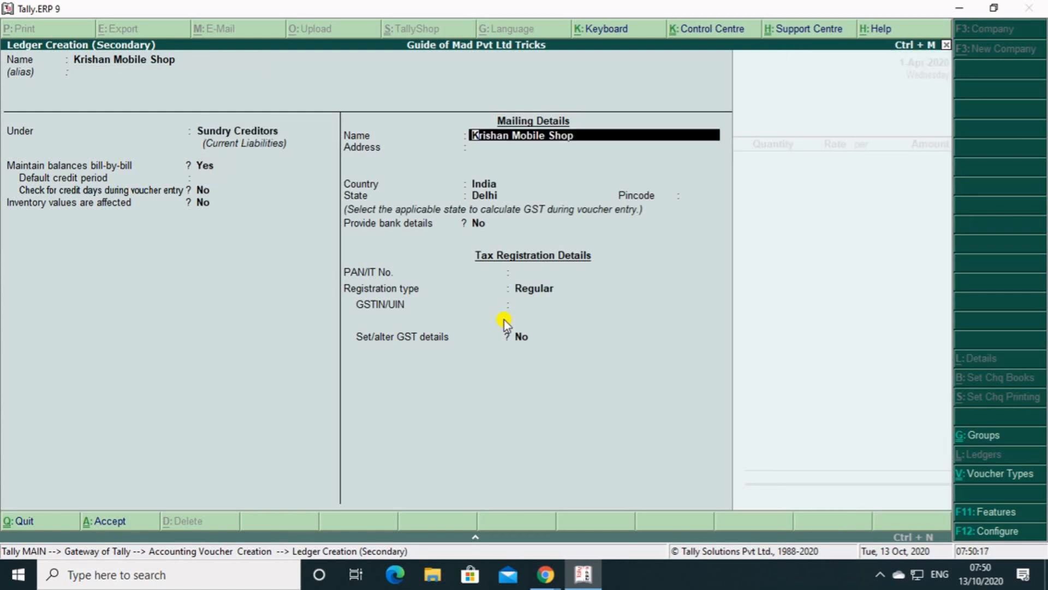
Enter the supplier's street address in the mailing details and accept India and Delhi as country and state.
key(Return)
key(Return)
key(Return)
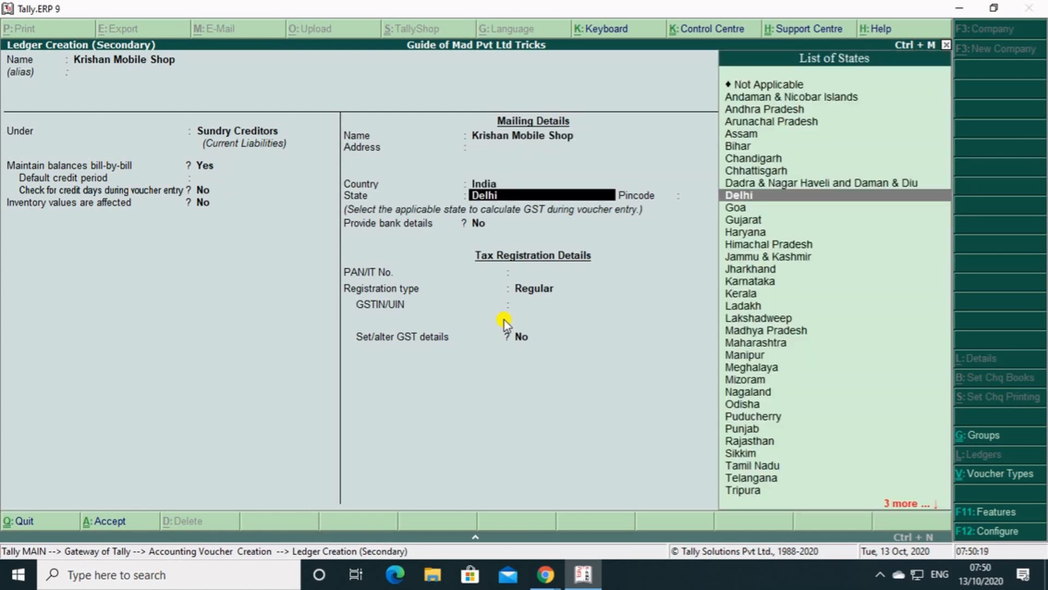
key(BackSpace)
key(BackSpace)
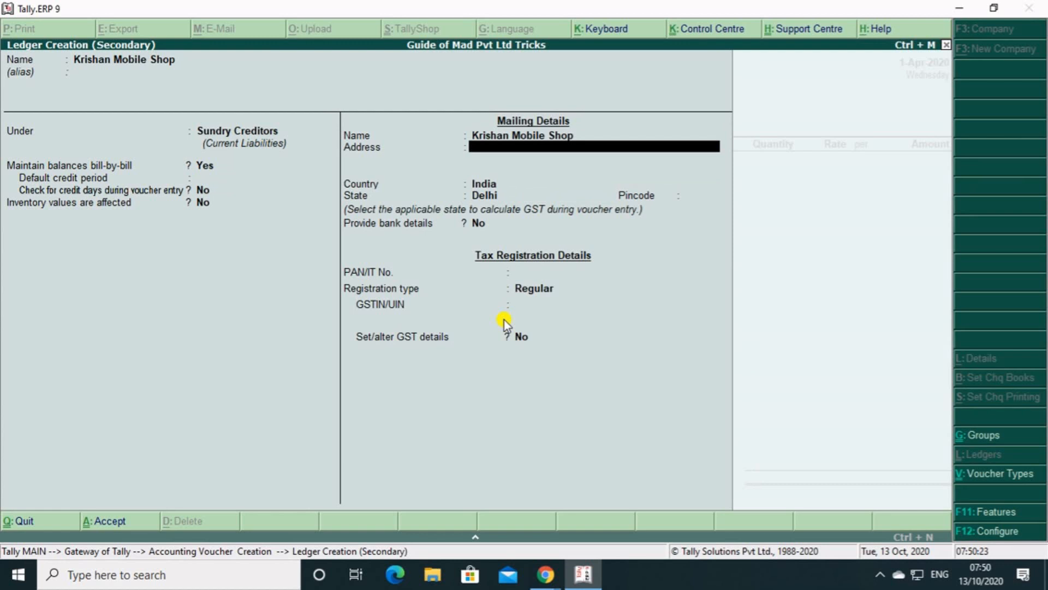
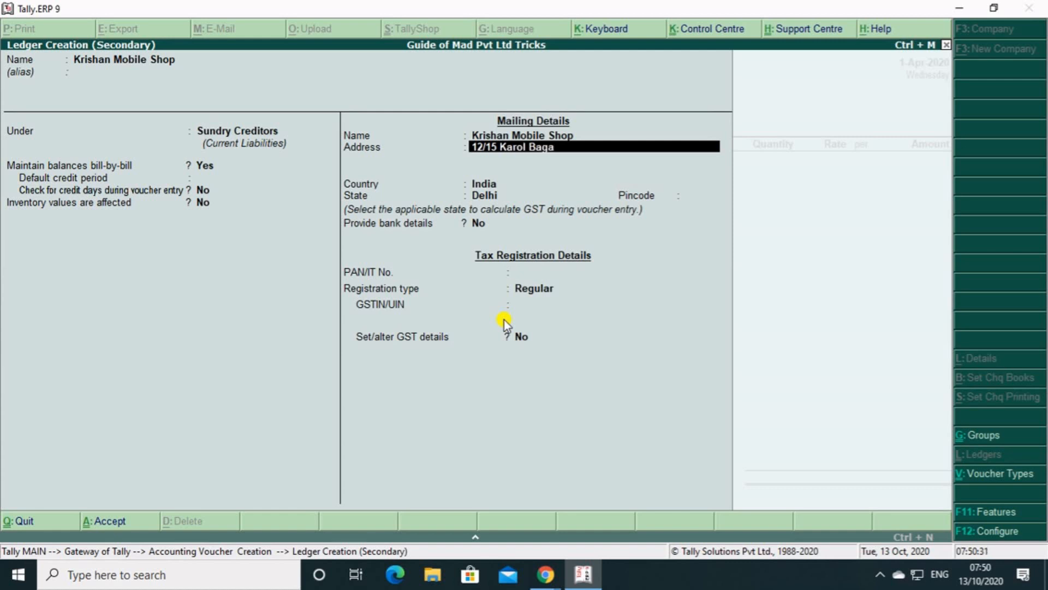
key(Return)
key(Return)
key(Return)
key(Return)
key(Return)
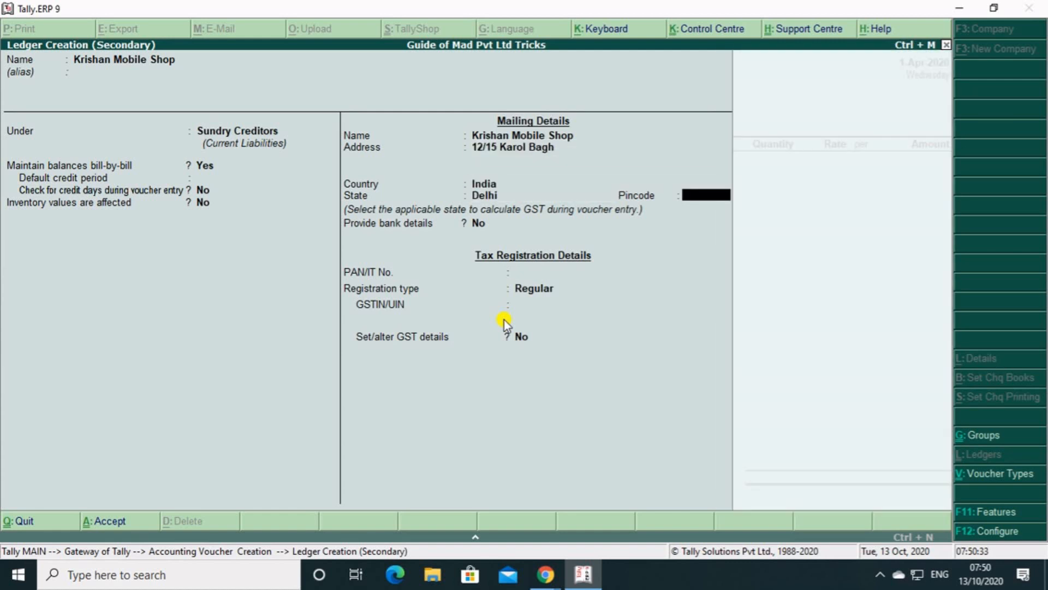
Enter the supplier's GSTIN with the Regular registration type, leave GST details unaltered, and save the ledger.
key(Return)
key(Return)
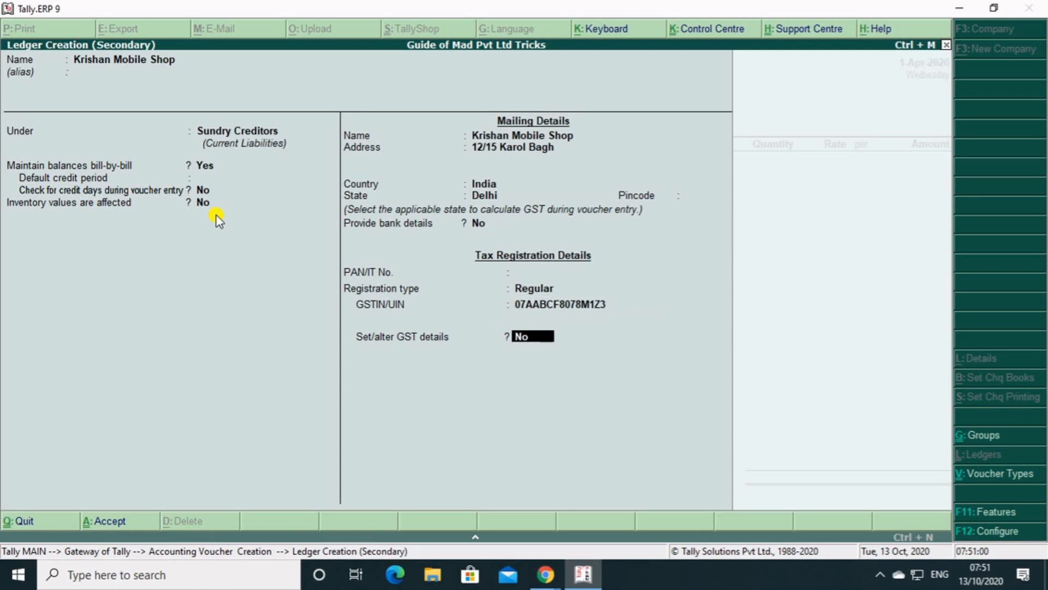
key(Return)
key(Return)
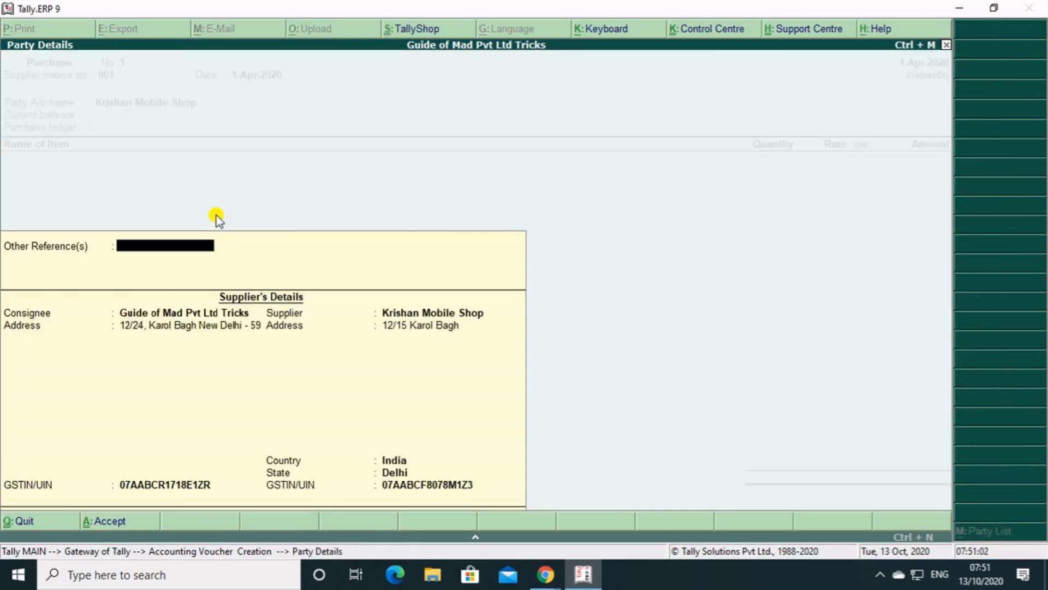
Accept the supplier's party details for the purchase voucher without adding other references.
key(Return)
key(Return)
key(Return)
key(Return)
key(Return)
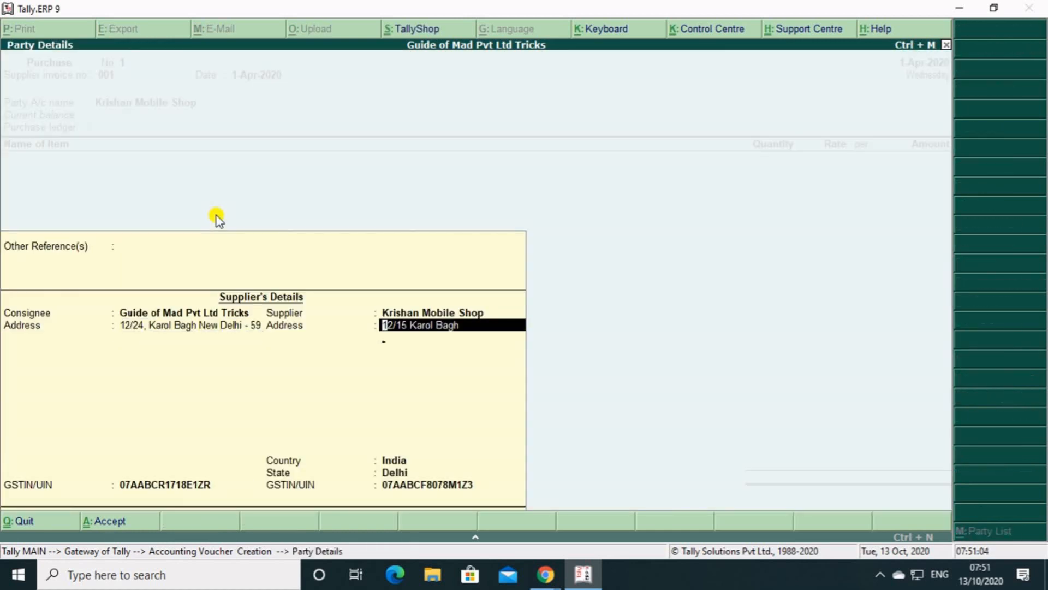
key(Return)
key(Return)
key(Return)
key(Return)
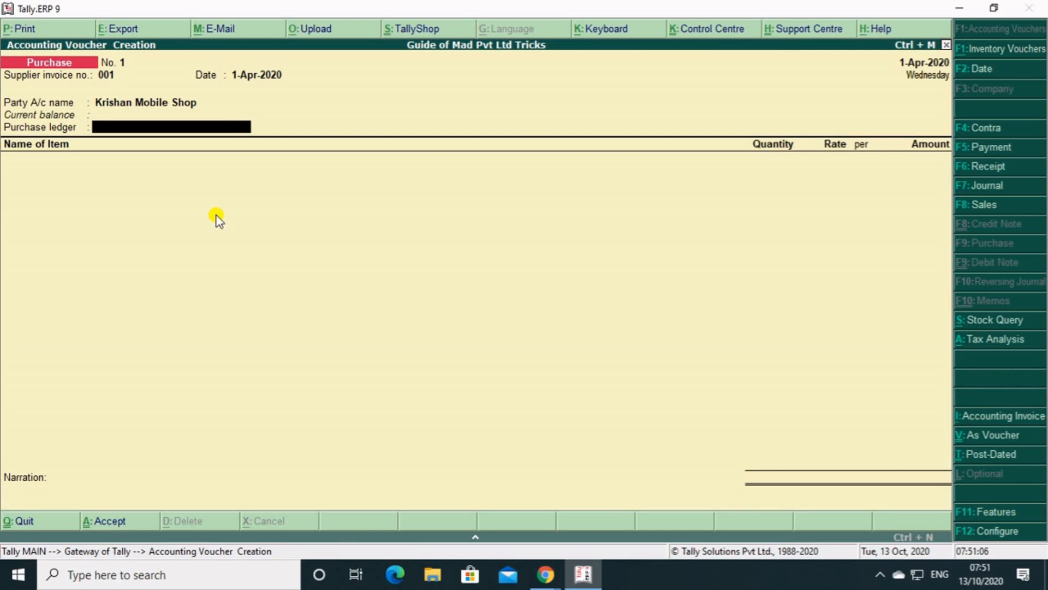
Create a purchase ledger named Purchase A/c under the Purchase Accounts group.
key(alt+c)
text(Purchase)
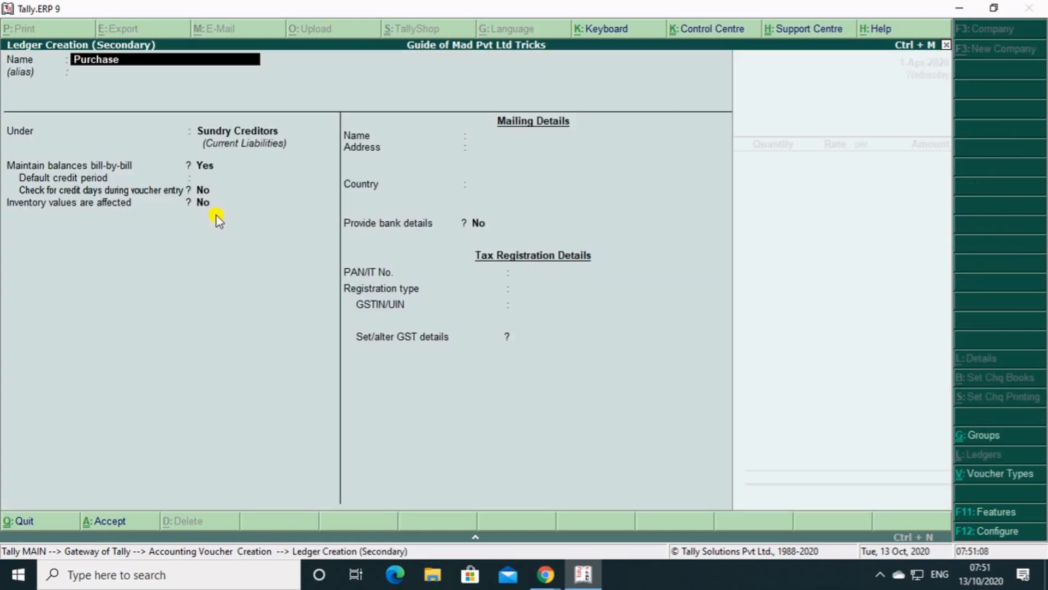
text( A/c)
key(Return)
text(Pu)
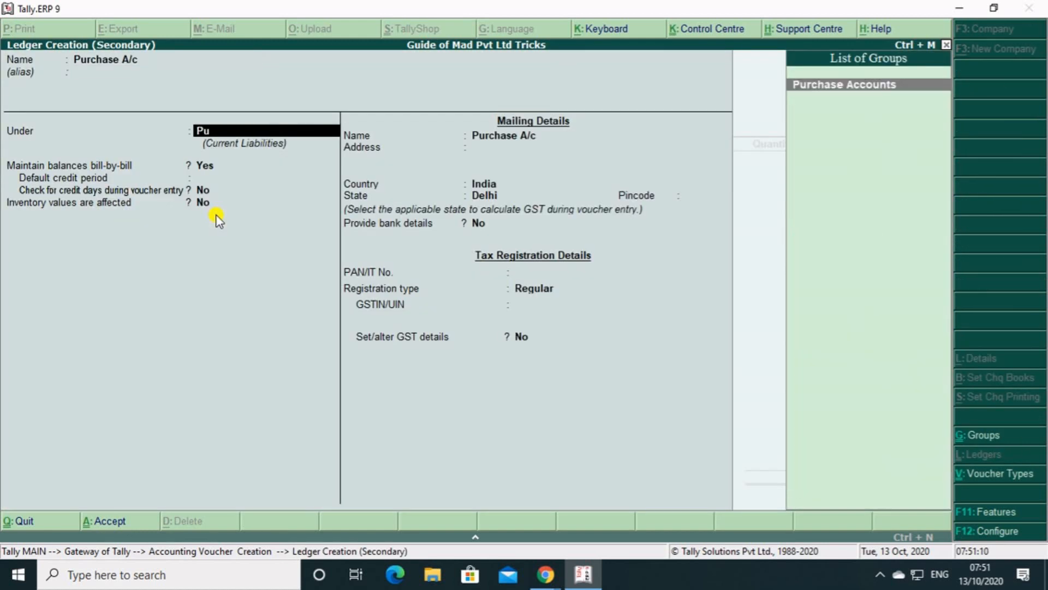
key(Return)
key(Return)
key(Return)
key(Return)
key(Return)
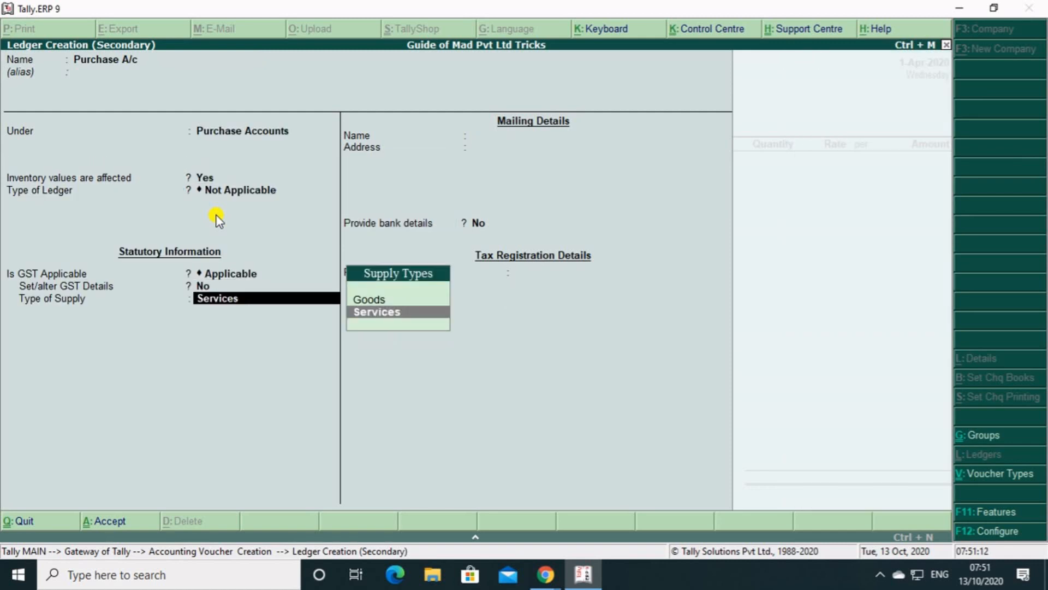
Set the type of supply of the Purchase A/c ledger to Goods with GST applicable and save the ledger.
key(Up)
key(Return)
key(Return)
key(Return)
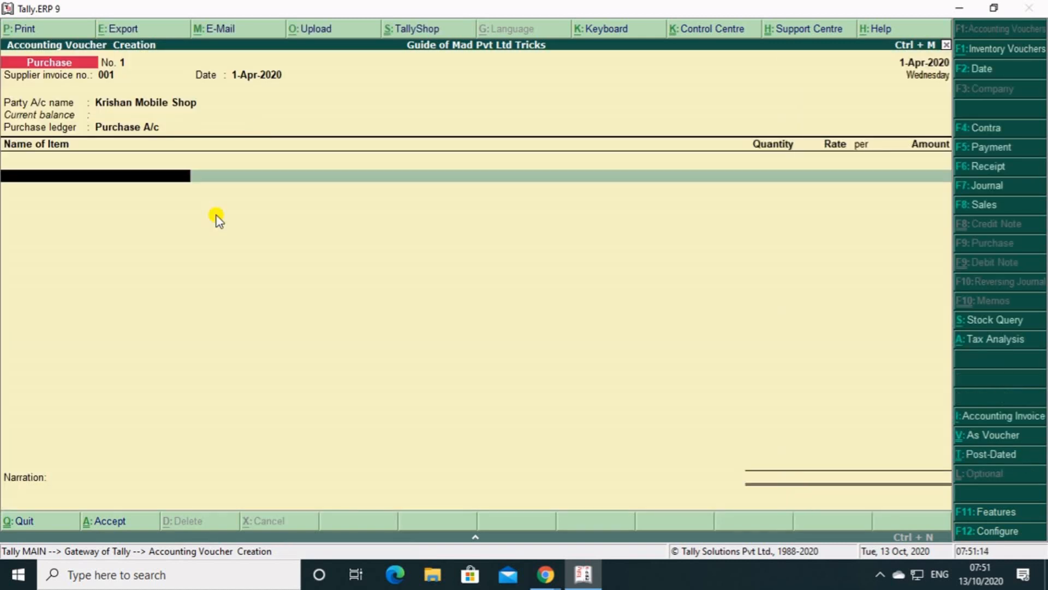
Add the stock item Iphone 11 to the purchase voucher with a quantity of 2 pcs at a rate of 55,000.
text(S)
key(BackSpace)
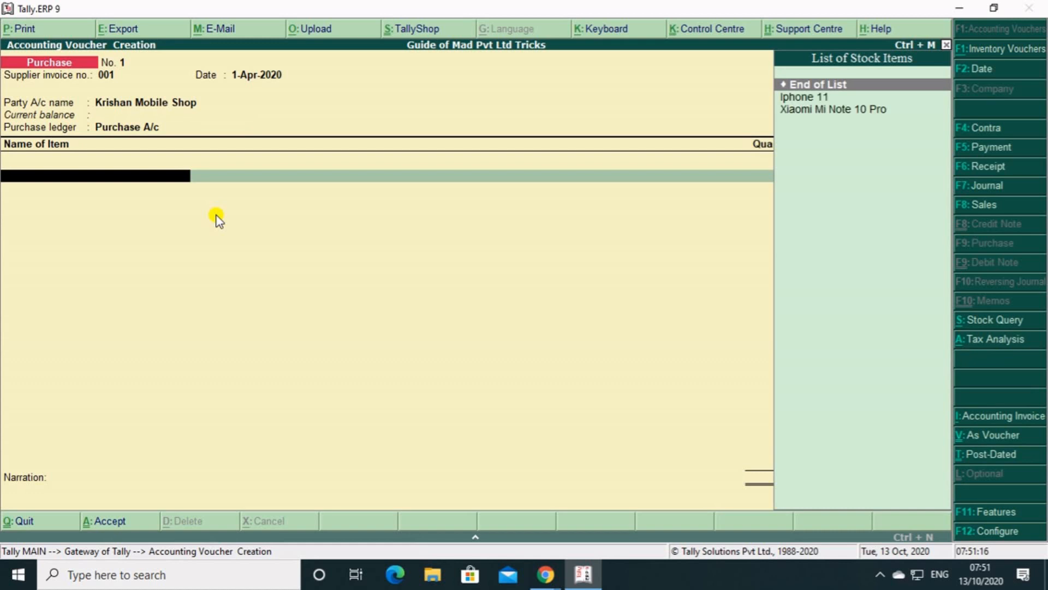
key(Down)
key(Return)
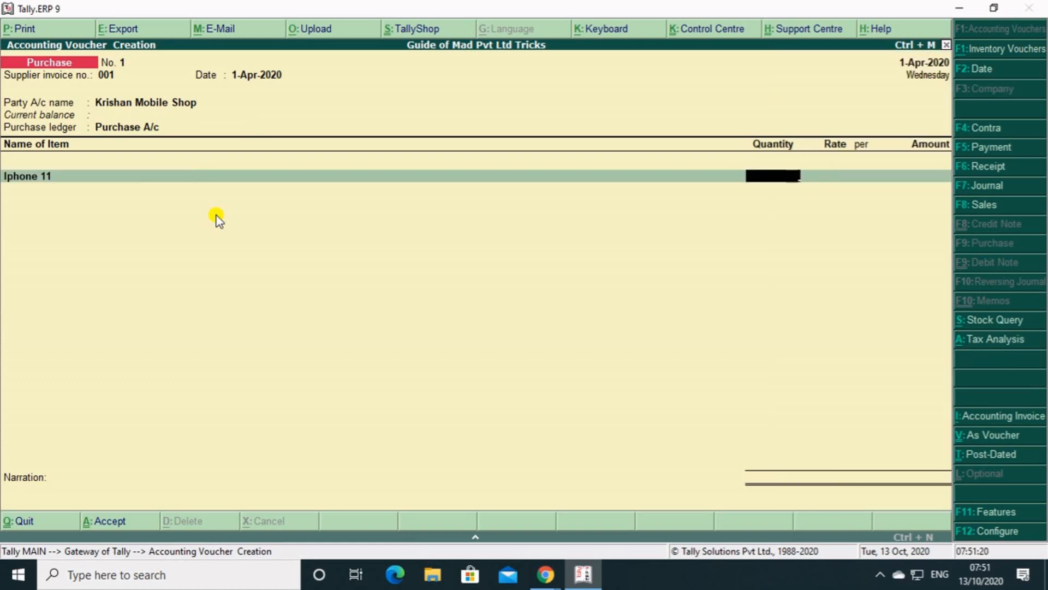
text(2)
key(Return)
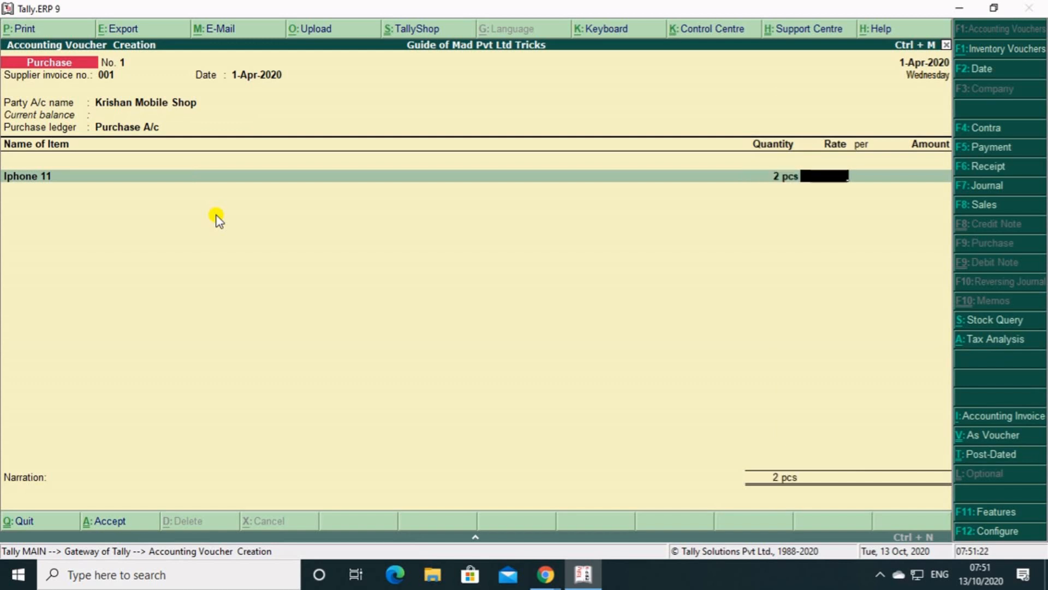
text(55000)
key(Return)
key(Return)
key(Return)
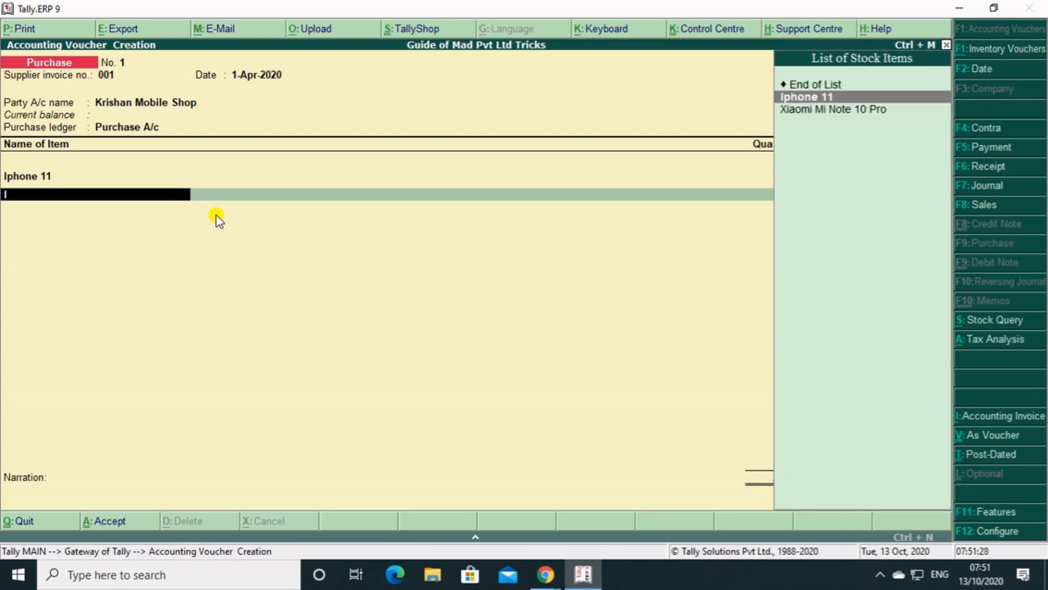
Add the stock item Xiaomi Mi Note 10 Pro to the voucher with a quantity of 3 pcs at a rate of 45,000.
key(Down)
key(Return)
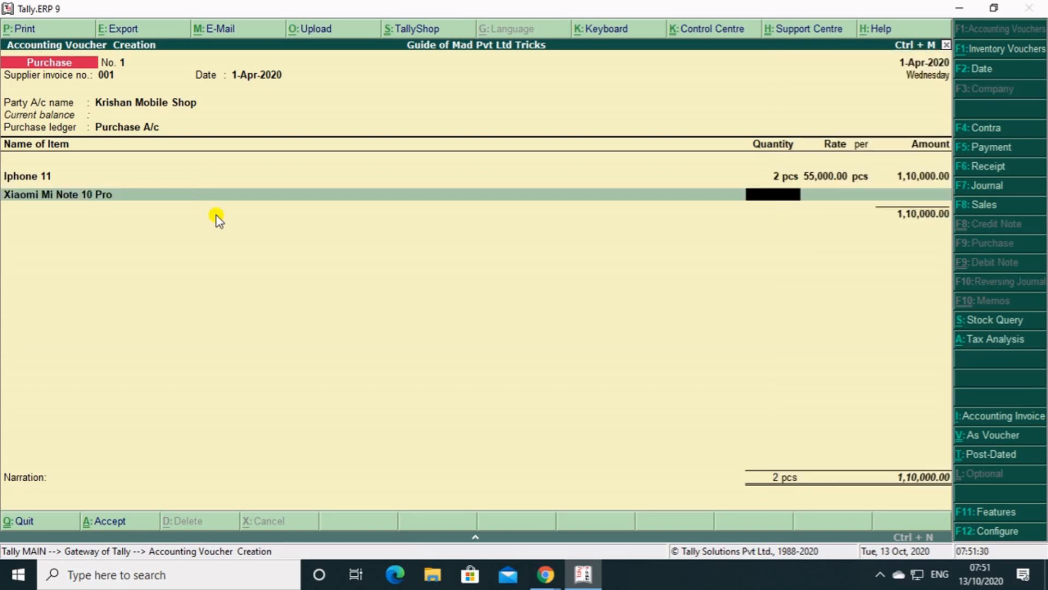
text(3)
key(Return)
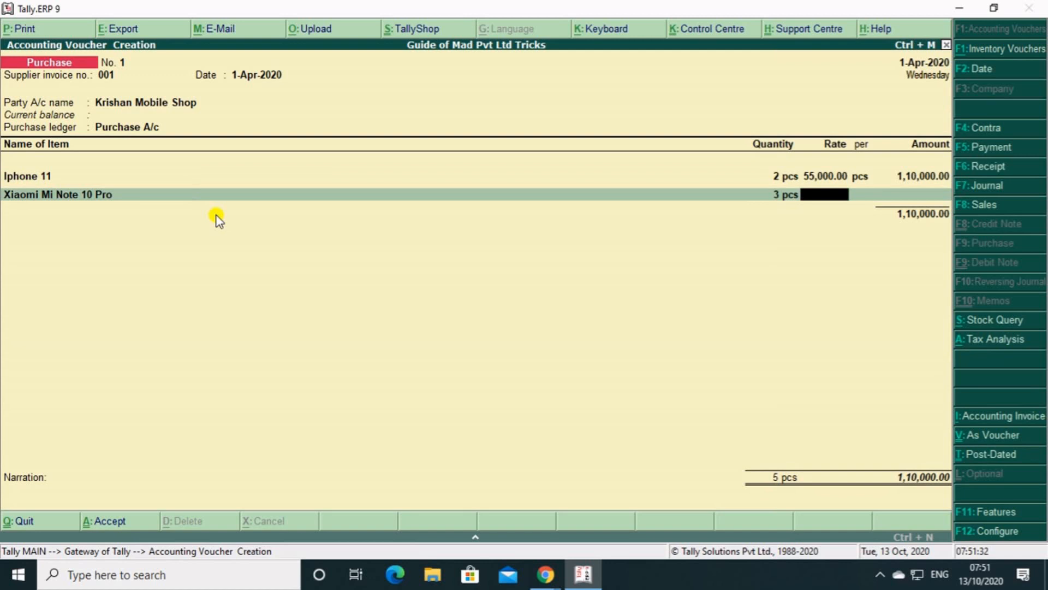
text(45,)
text(000)
key(Return)
Create a ledger named CGST under the Duties & Taxes group from the purchase voucher.
key(Return)
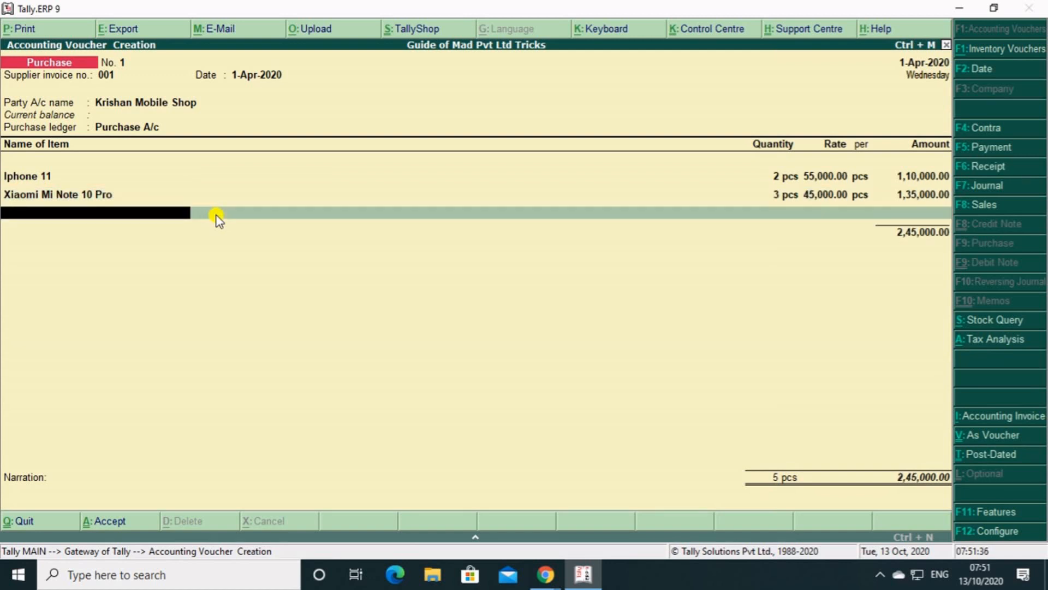
key(Return)
text(C)
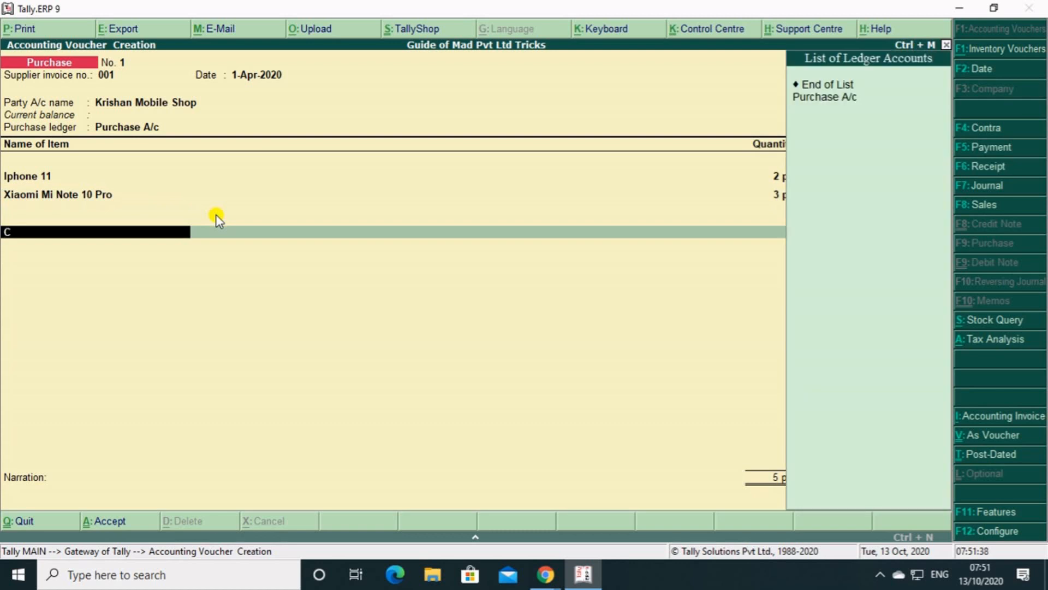
key(alt+c)
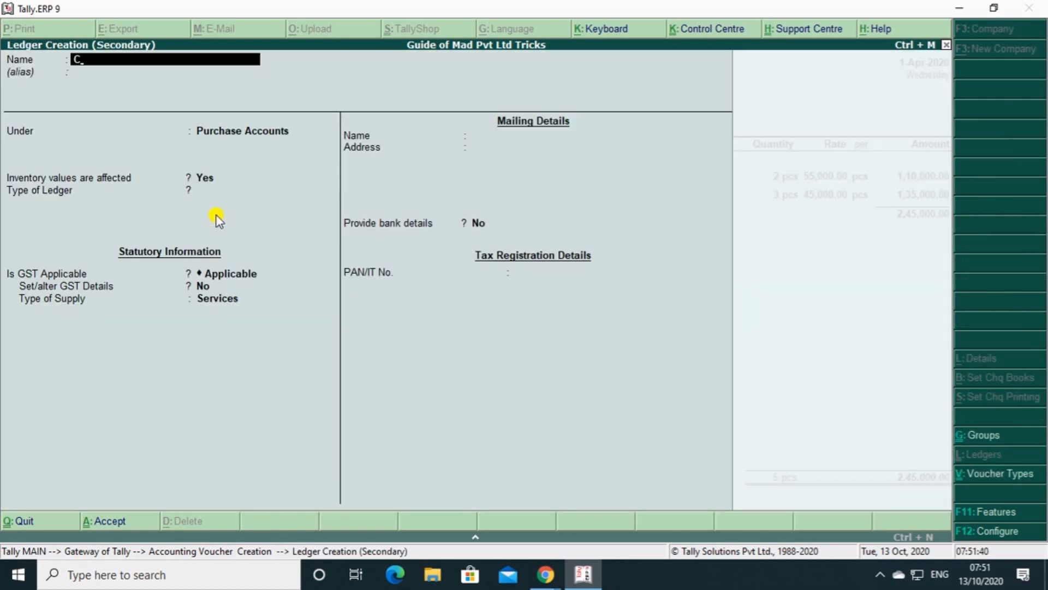
text(GST)
key(Return)
key(Return)
text(DU)
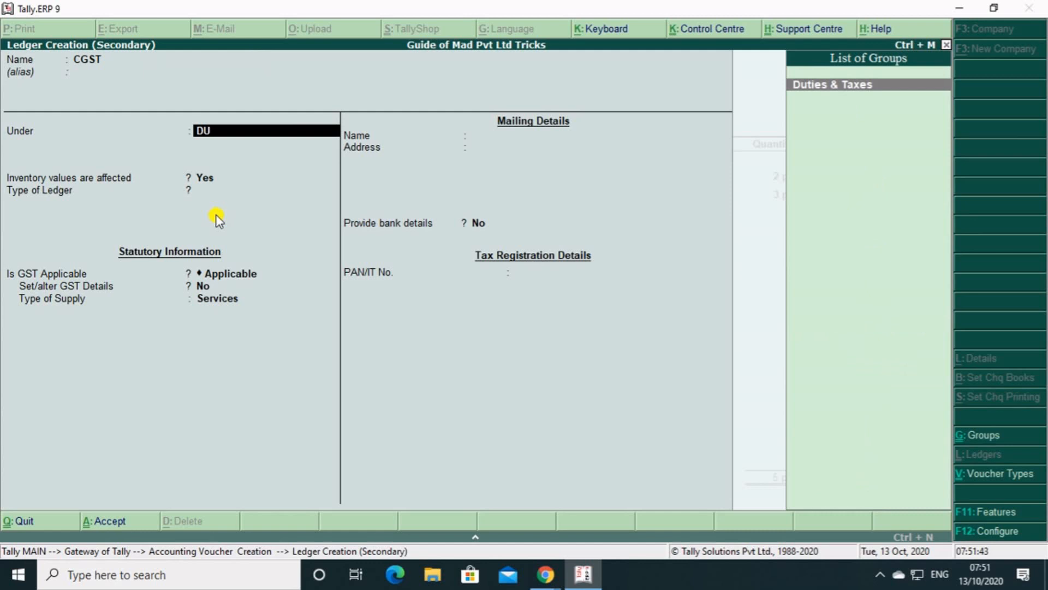
Set the CGST ledger's type of duty to GST with tax type Central Tax and save the ledger.
key(Return)
key(Up)
key(Return)
key(Return)
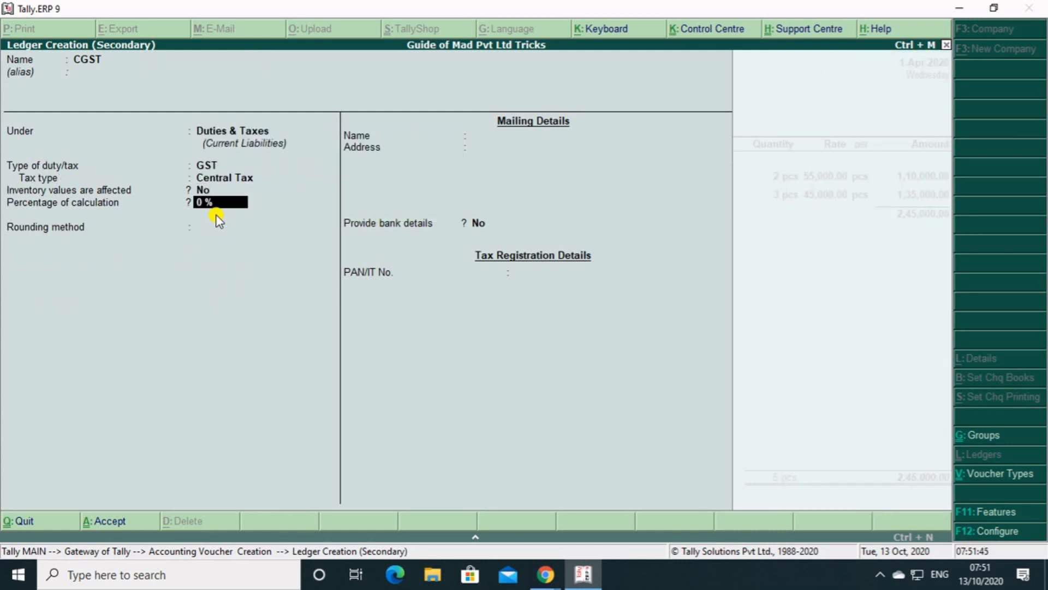
key(Return)
key(ctrl+a)
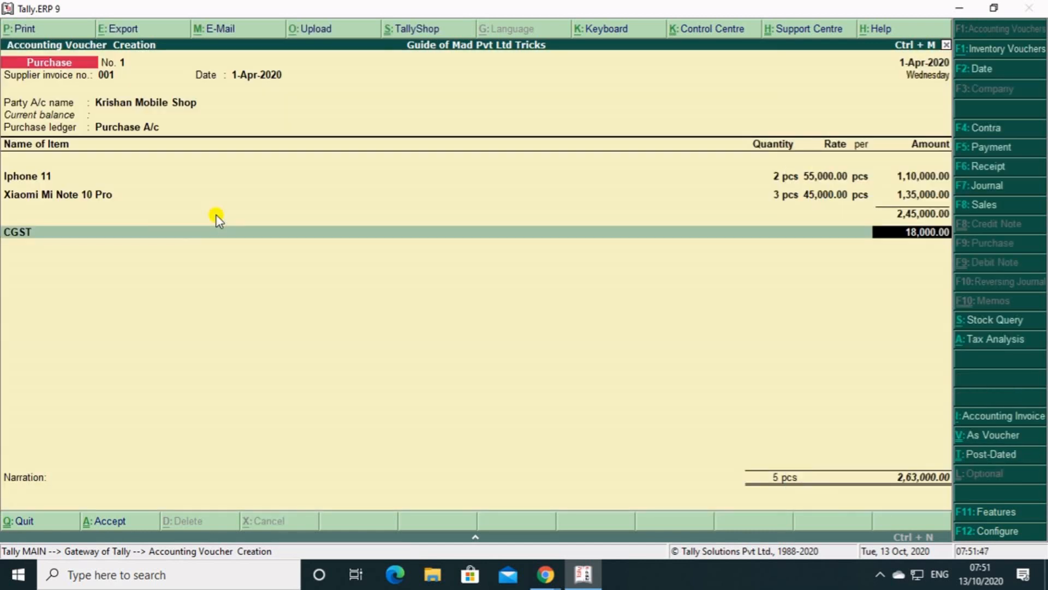
Create another ledger from the voucher named SGST, keeping it under the Duties & Taxes group.
key(Return)
key(alt+c)
text(SGST)
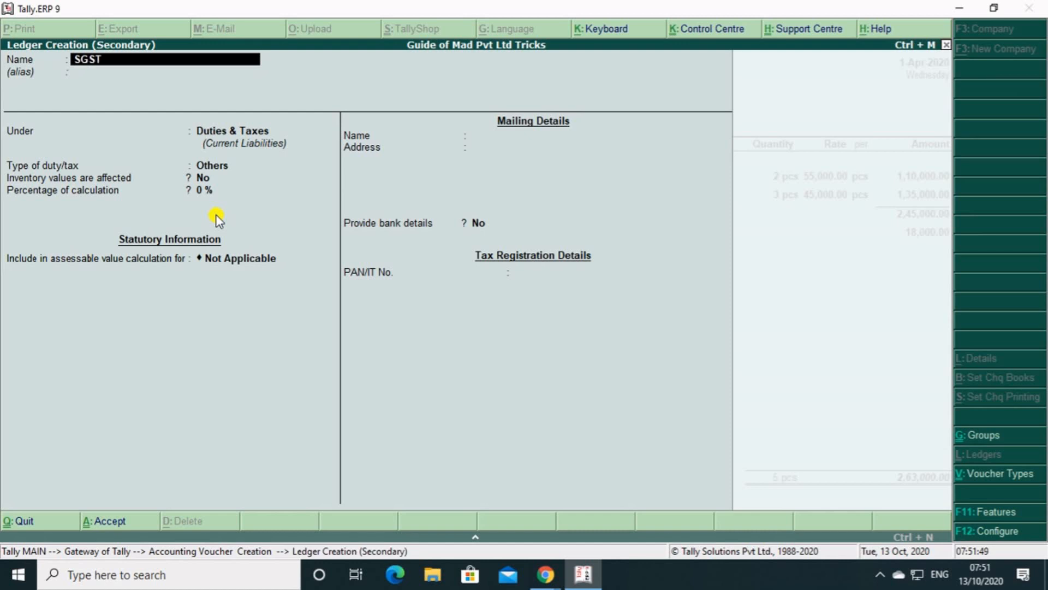
key(Return)
Set the SGST ledger's type of duty to GST with tax type State Tax, save it and apply it to the voucher.
key(Return)
key(Return)
key(Up)
key(Return)
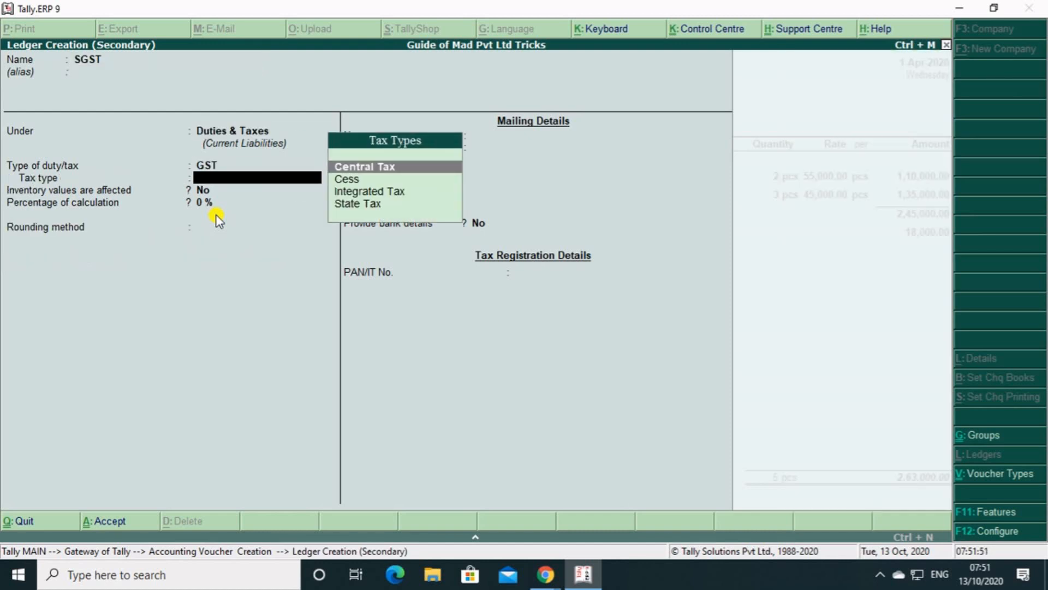
key(Down)
key(Down)
key(Down)
key(Return)
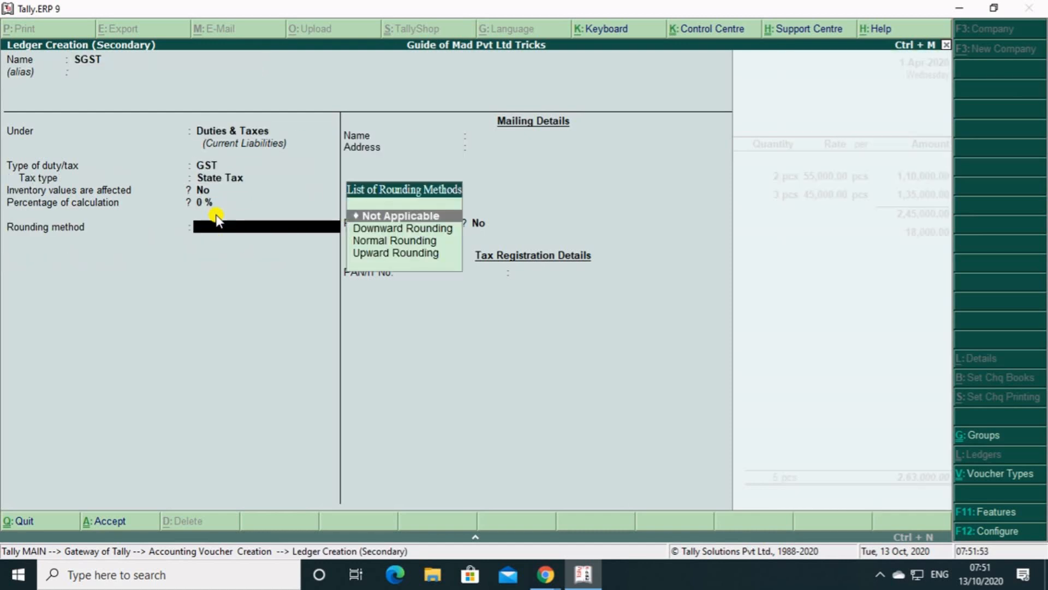
key(Return)
key(Return)
Leave the narration empty and save the purchase voucher.
key(Return)
key(Return)
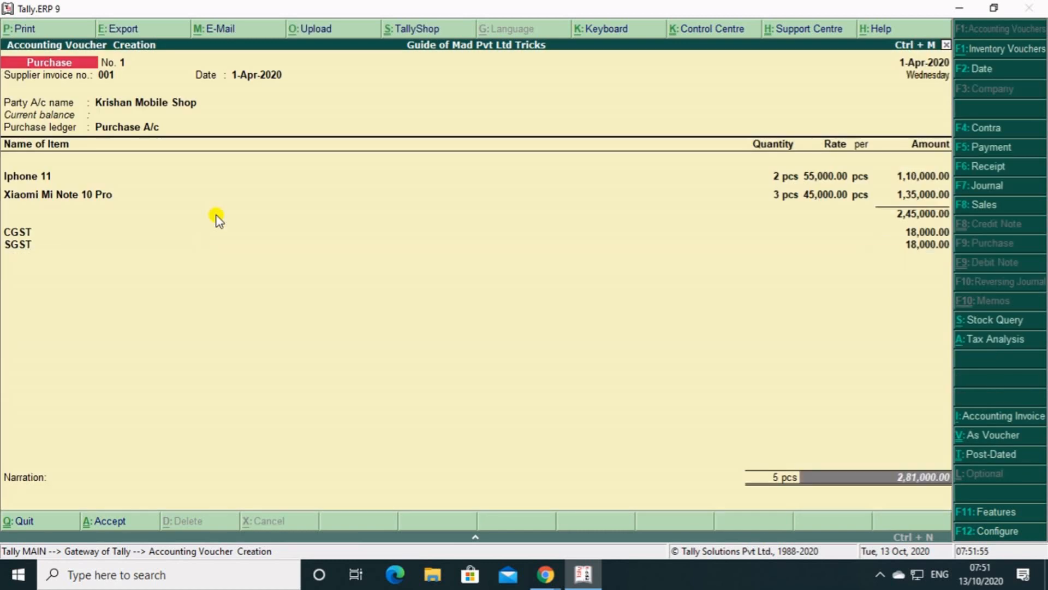
key(Return)
key(Return)
key(Return)
key(Return)
key(Return)
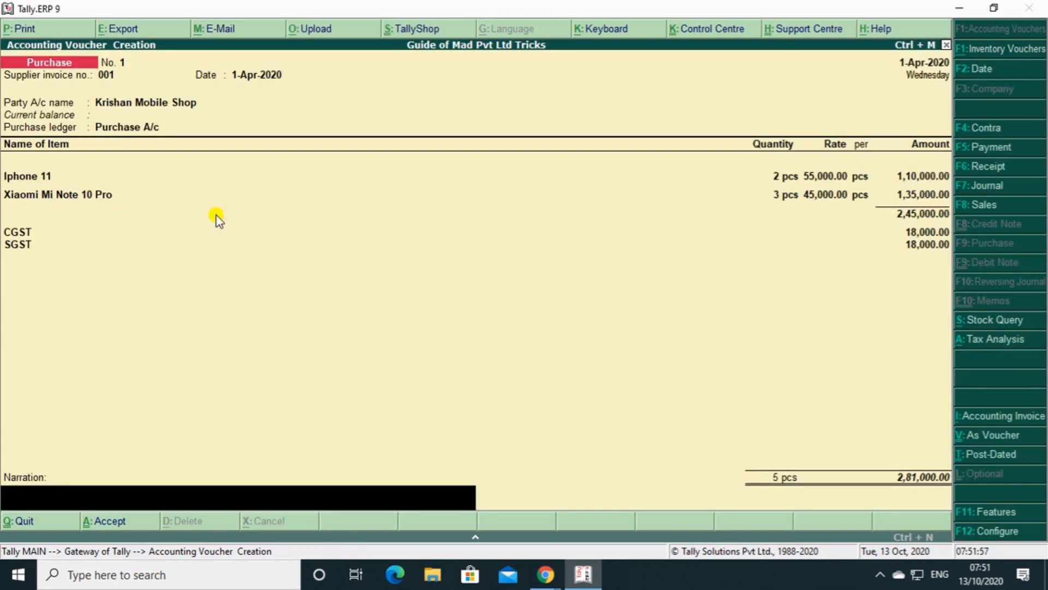
key(Return)
key(Return)
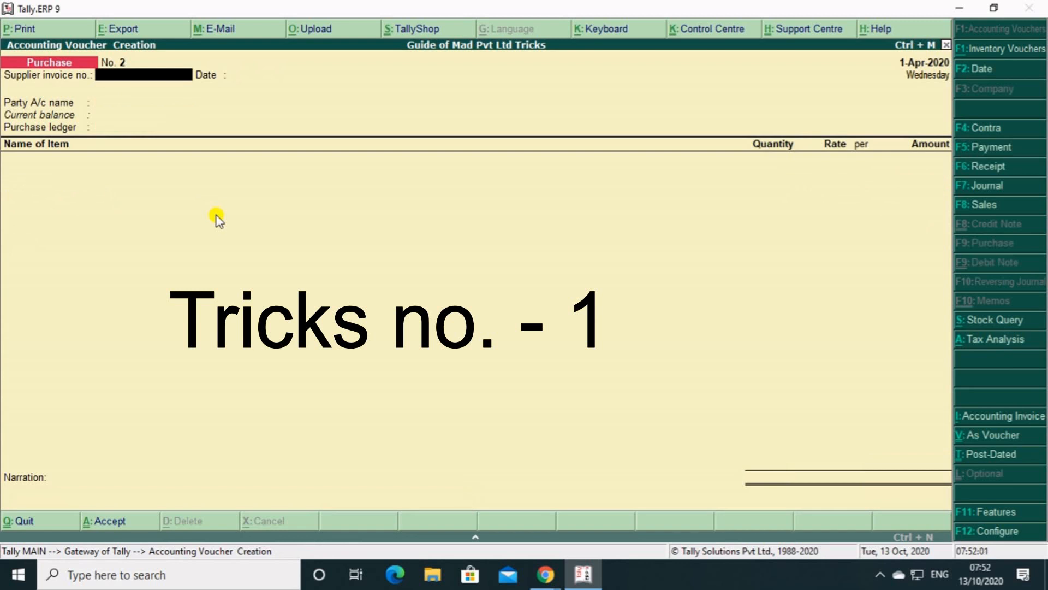
Open a blank sales voucher to check its voucher number, and quit it without saving.
key(F8)
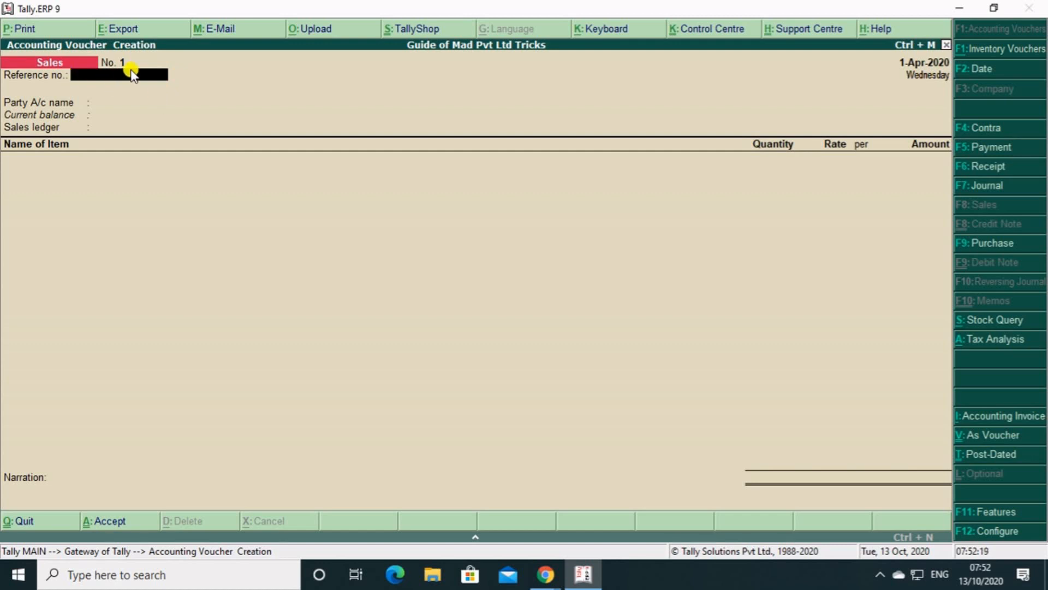
key(Escape)
key(Return)
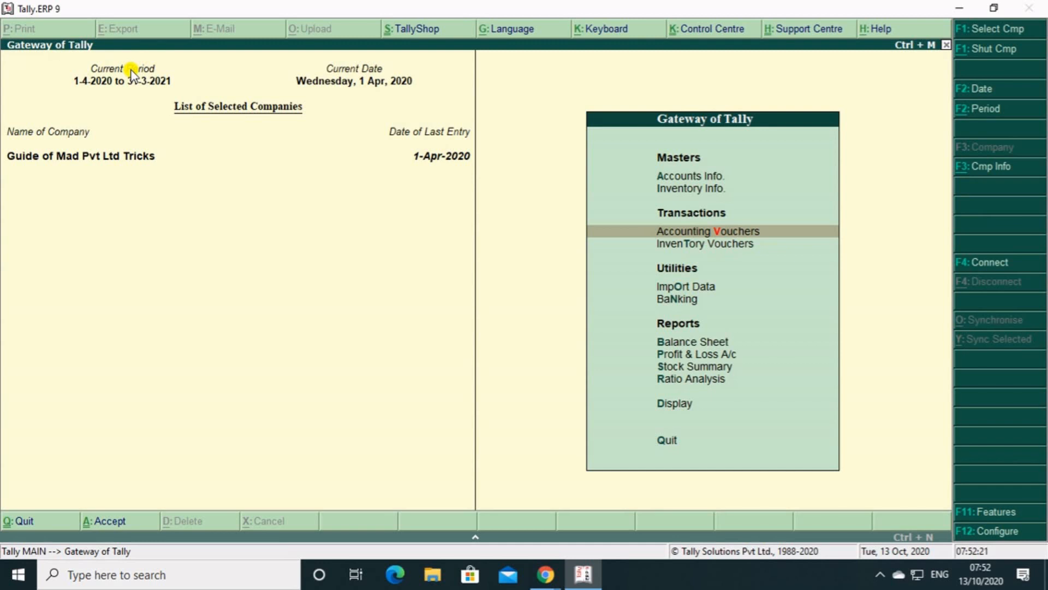
Bring up the selection of existing voucher types for alteration in the accounts masters.
key(Up)
key(Up)
key(Return)
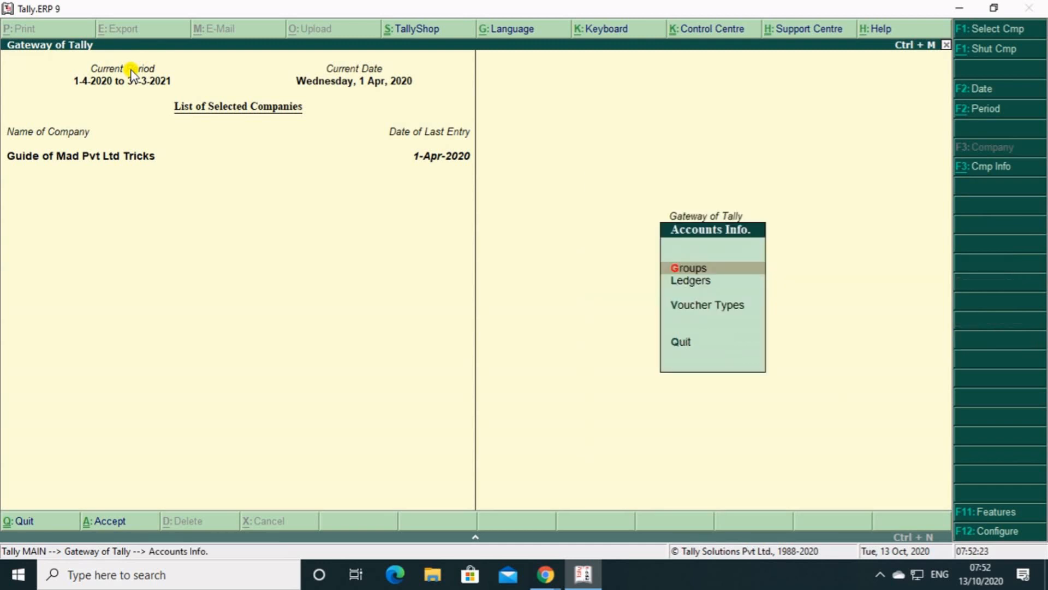
key(Down)
key(Down)
key(Return)
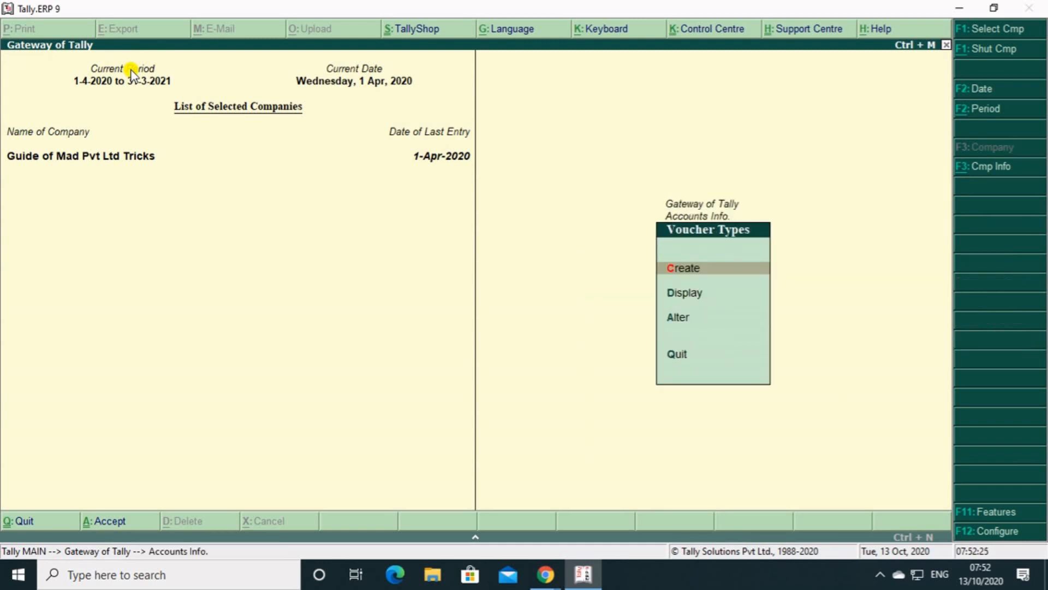
key(Down)
key(Down)
key(Return)
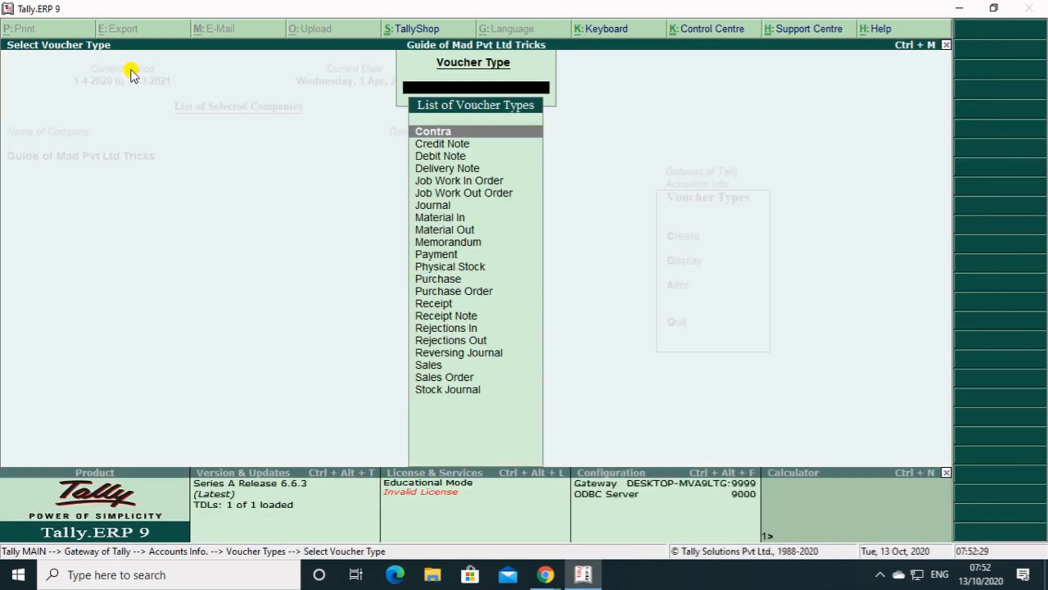
Open the Sales voucher type for alteration.
key(Down)
key(Down)
key(Down)
key(Down)
key(Down)
key(Down)
key(Down)
key(Down)
key(Down)
key(Down)
key(Down)
key(Down)
key(Down)
key(Down)
key(Down)
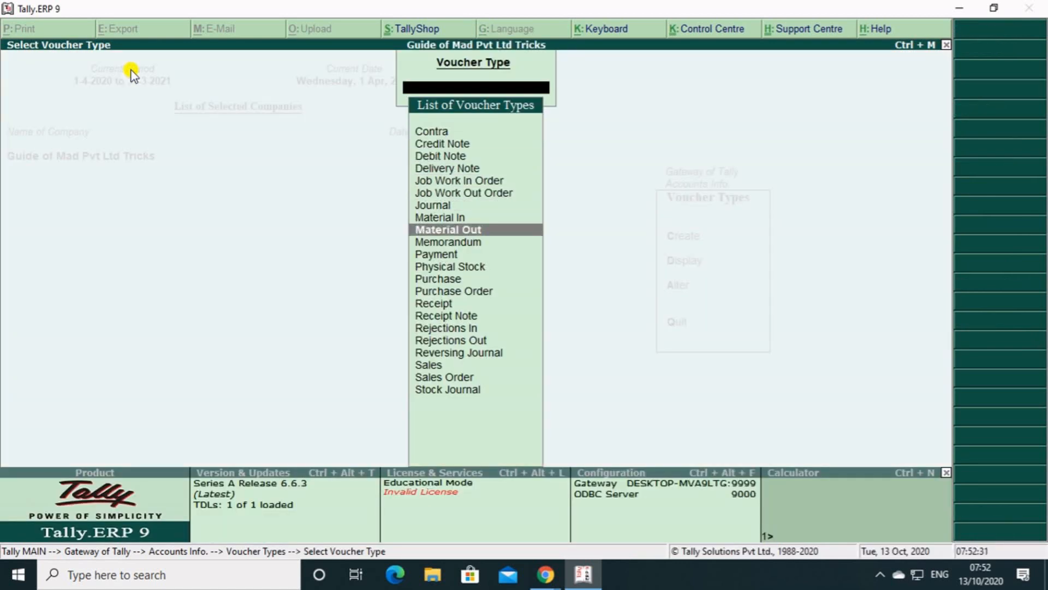
key(Down)
key(Down)
key(Down)
key(Down)
key(Return)
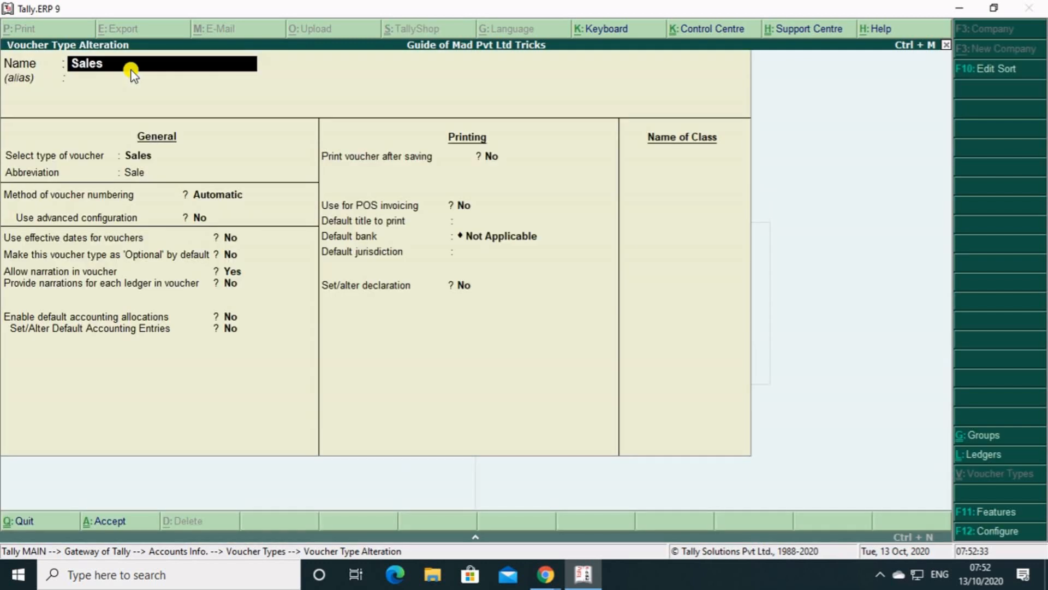
Set Sales voucher numbering to Automatic (Manual Override), with duplicates prevented and advanced configuration enabled.
key(Return)
key(Return)
key(Return)
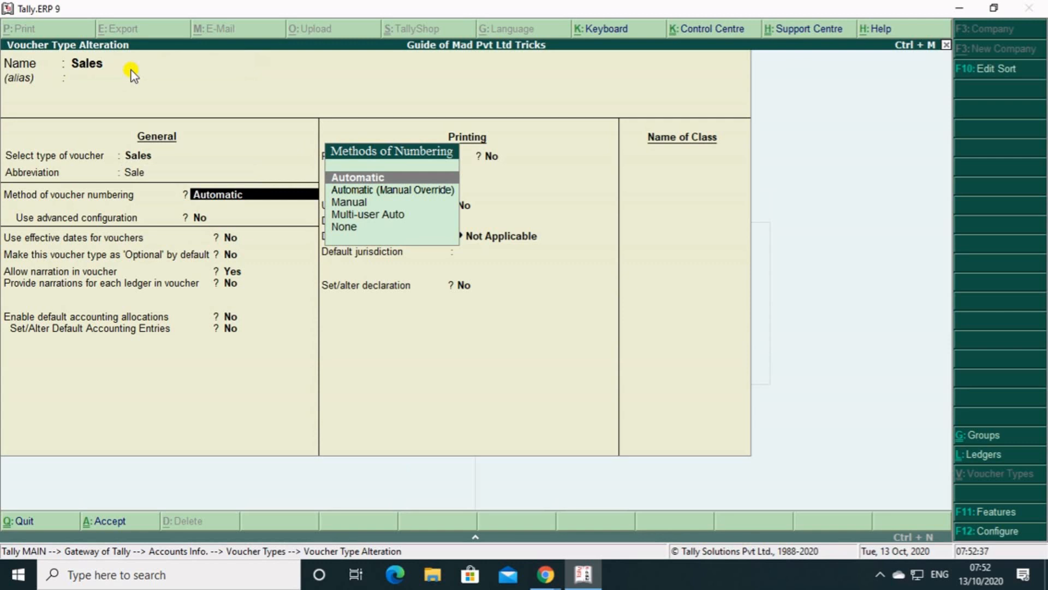
key(Down)
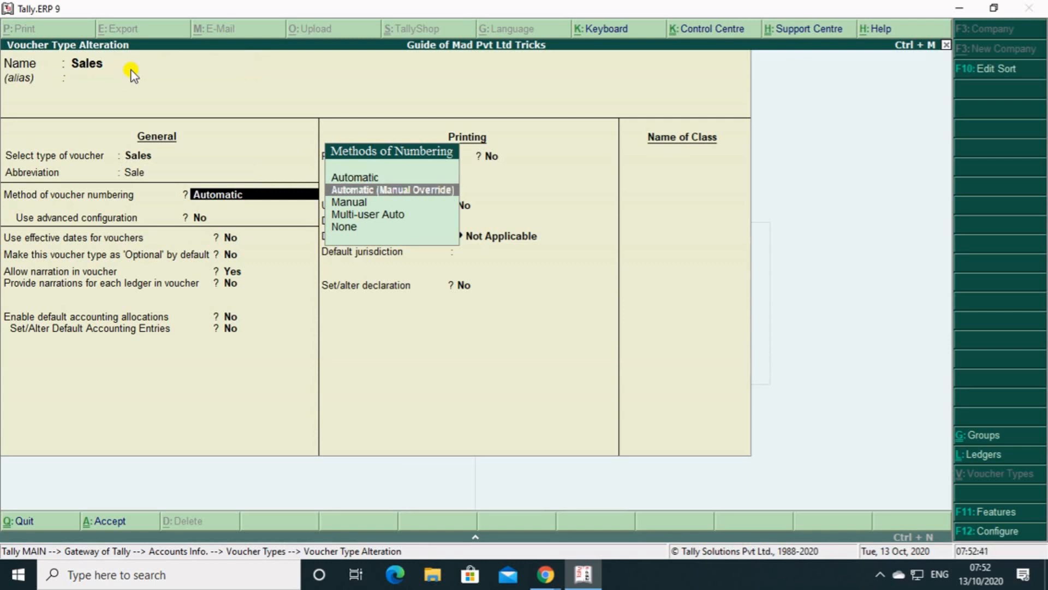
key(Return)
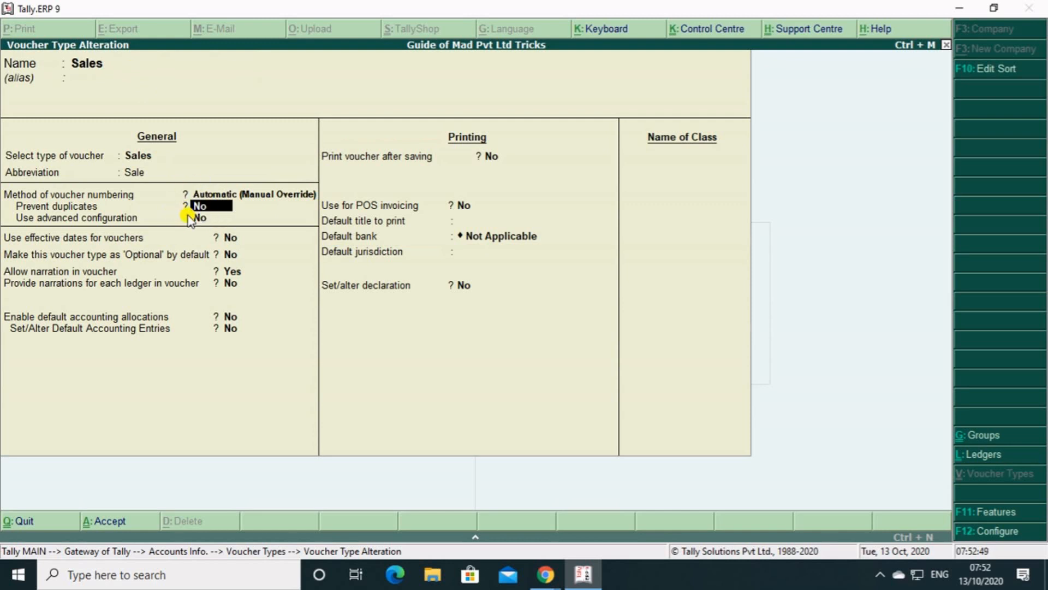
key(y)
key(Return)
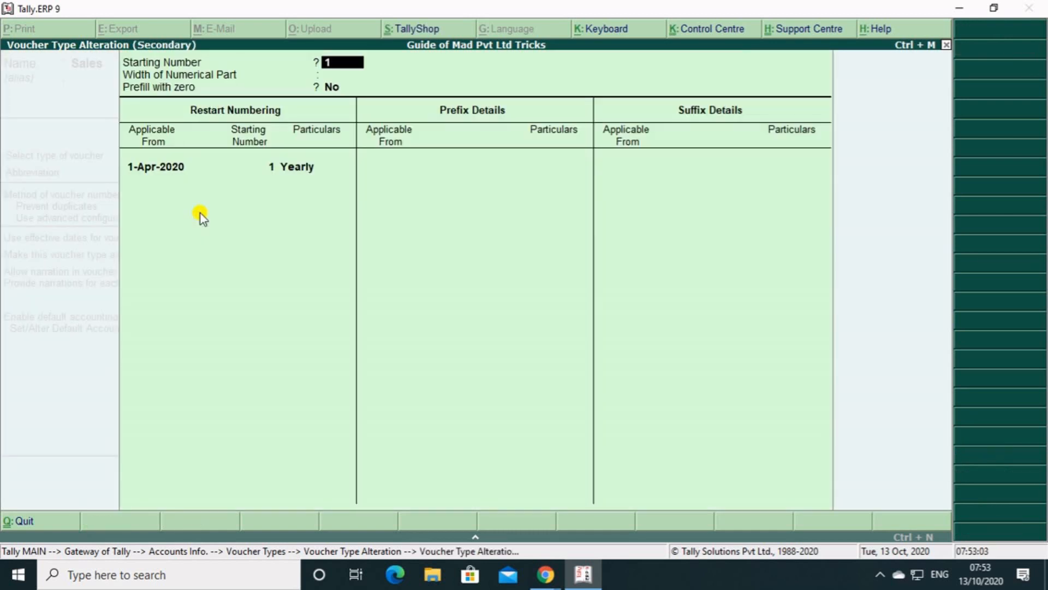
Set the width of the numerical part to 0 and restart numbering yearly at 101 from 1-Apr-2020.
key(Return)
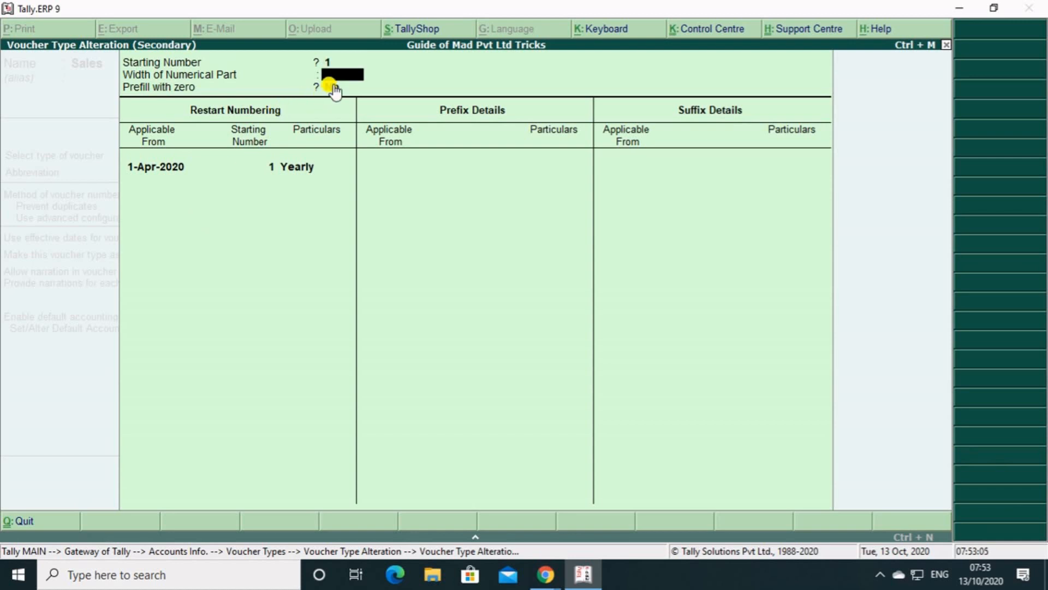
text(0)
key(Return)
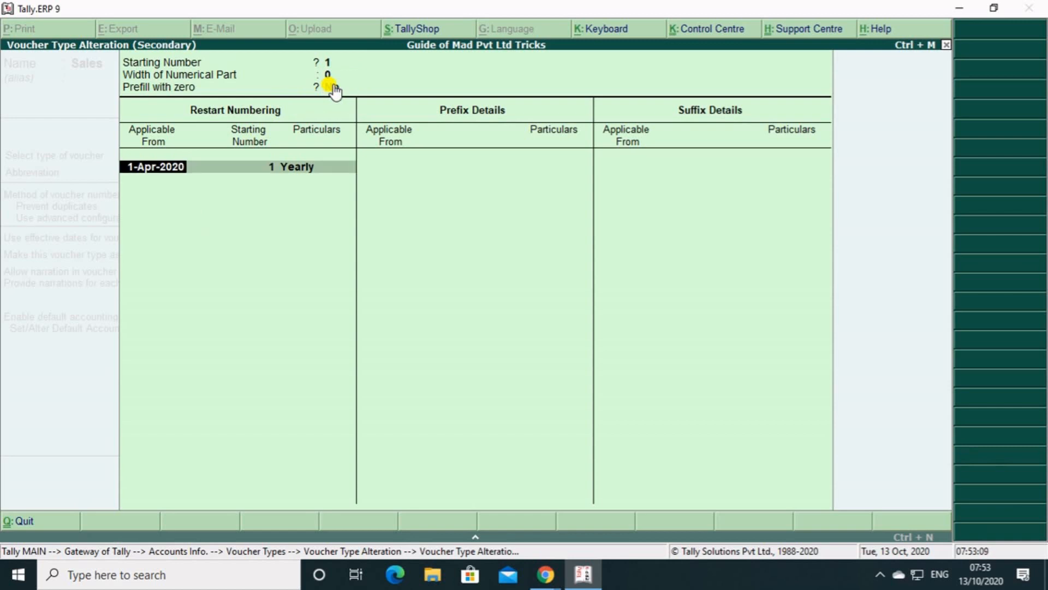
key(Return)
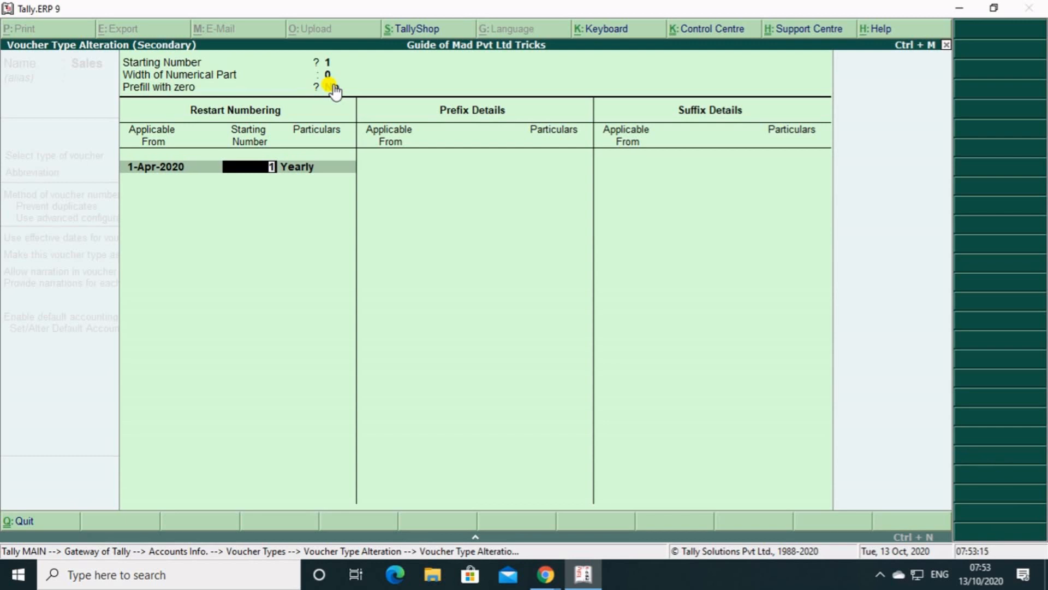
text(101)
key(Return)
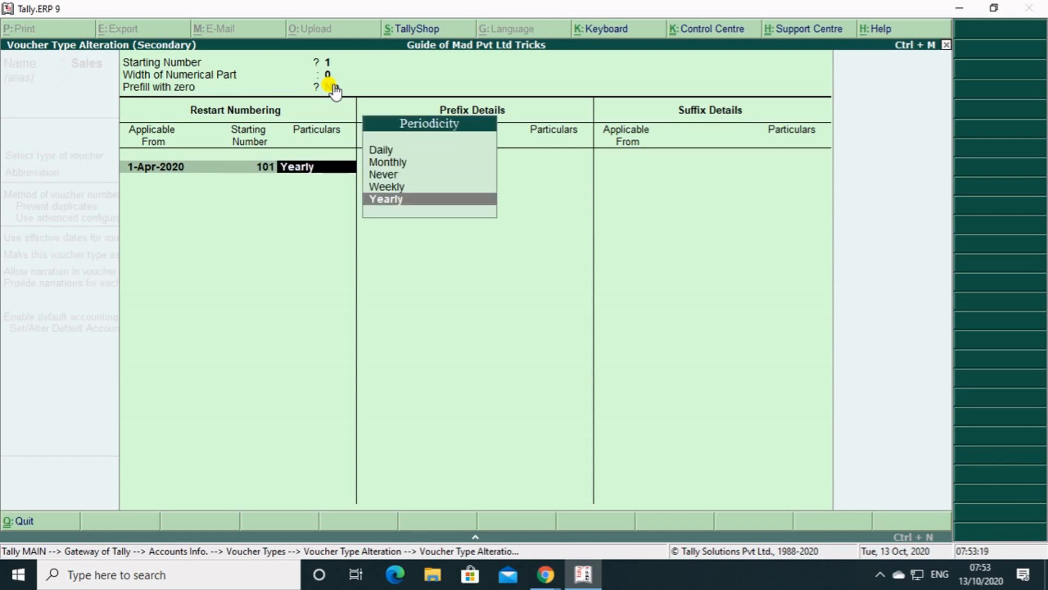
key(Return)
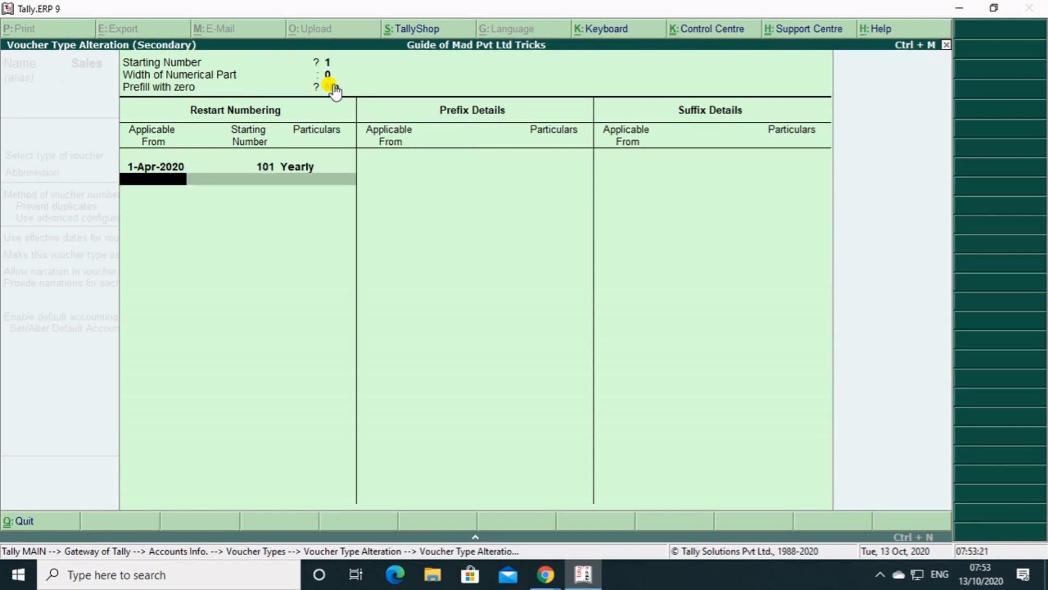
key(Return)
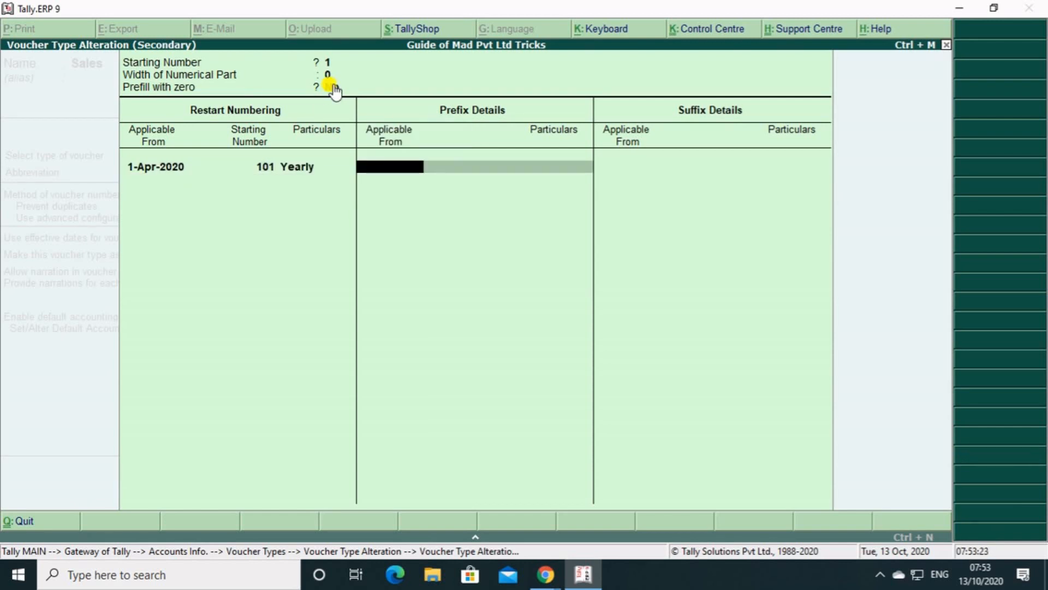
Add the voucher number prefix GOM/ applicable from 1-Apr-2020.
text(1-4)
key(Return)
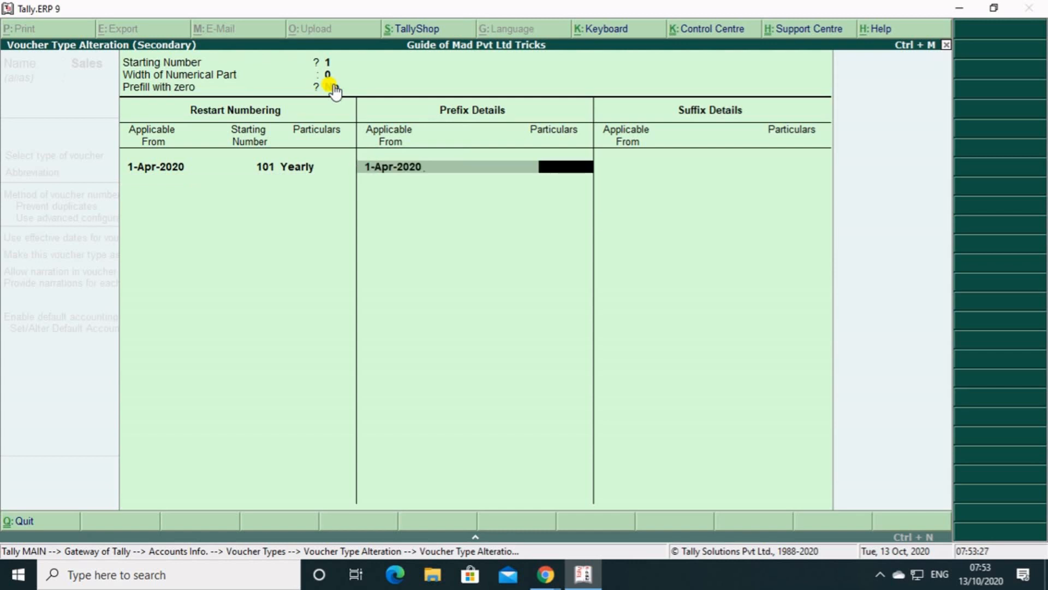
text(GOM/)
key(Return)
Add the voucher number suffix /20-21 applicable from 1-Apr-2020 and finish the advanced numbering configuration.
key(Return)
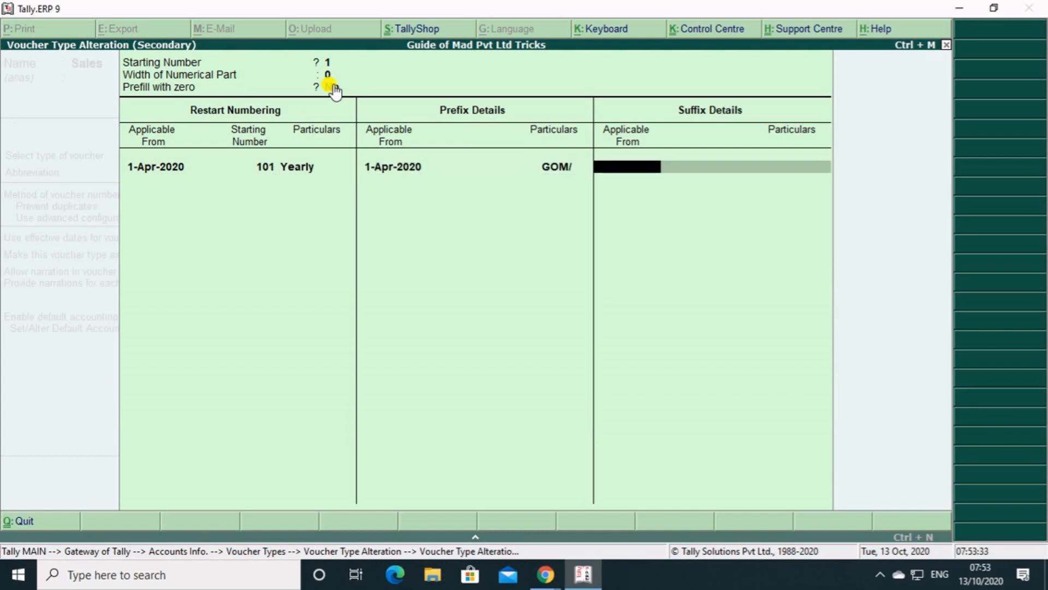
text(1-4)
key(Return)
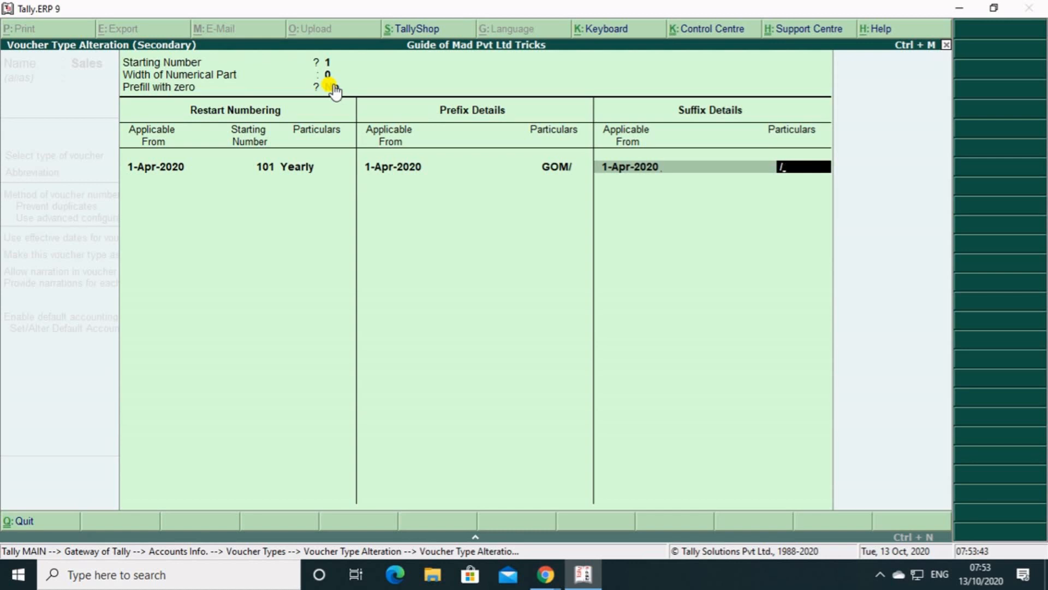
text(20-21)
key(Return)
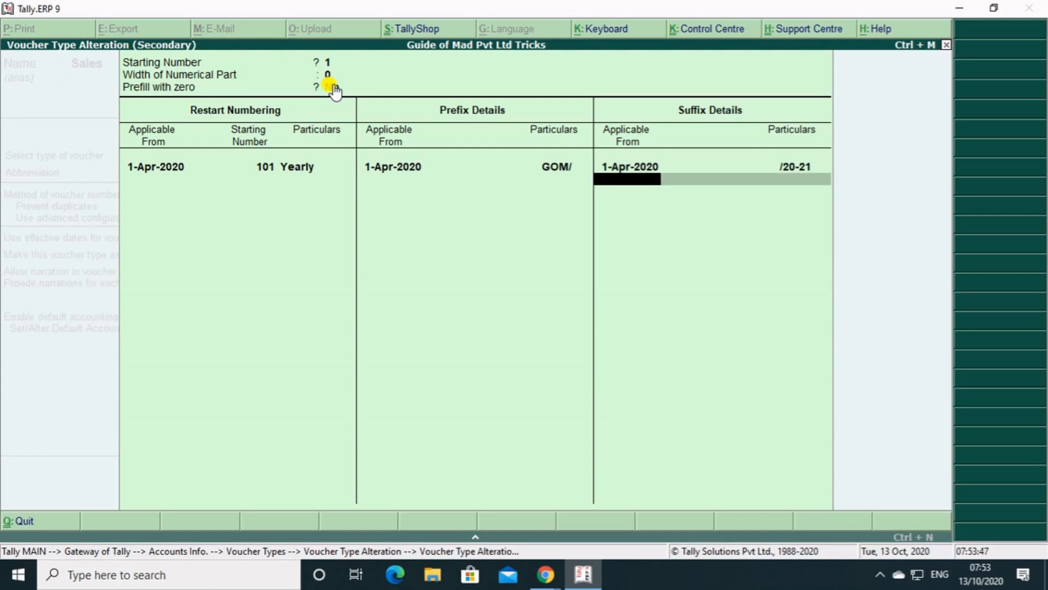
key(Return)
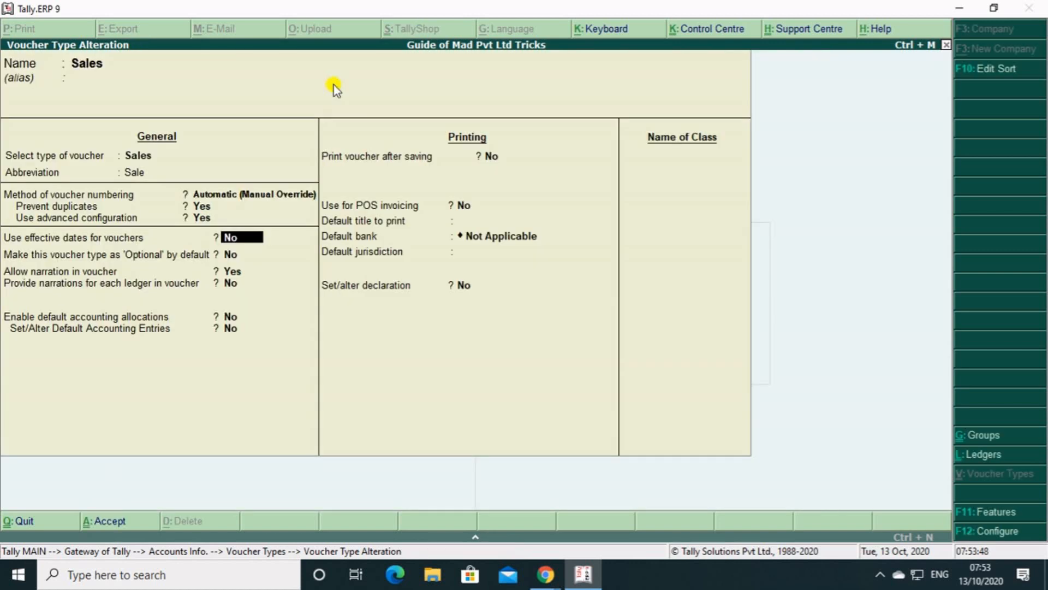
Keep the remaining Sales voucher type settings, save the alteration and leave the voucher type masters.
key(Return)
key(Return)
key(Return)
key(Return)
key(Return)
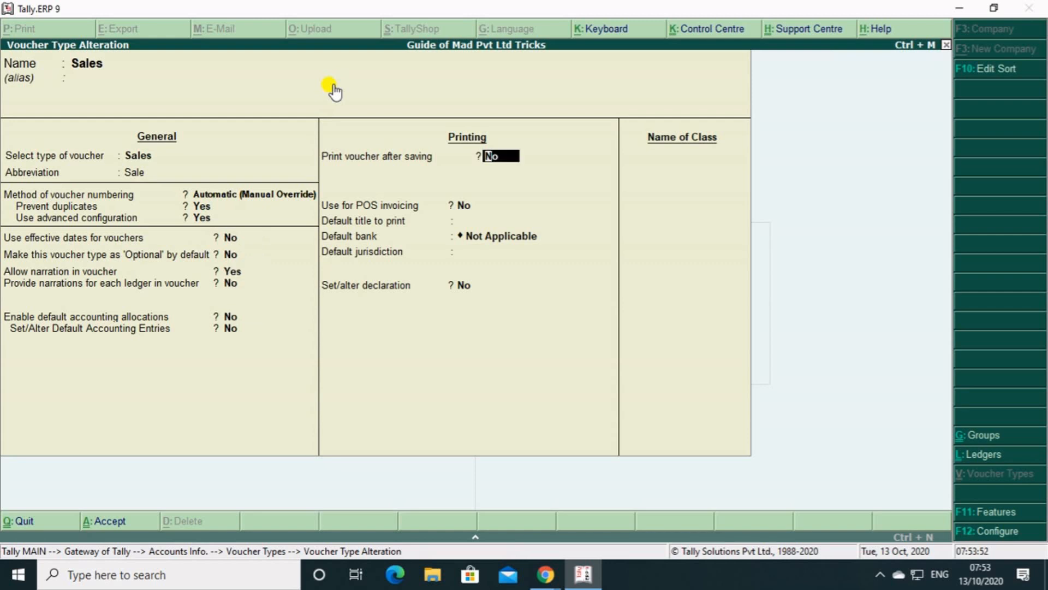
key(ctrl+a)
key(Escape)
key(Escape)
key(Escape)
key(Escape)
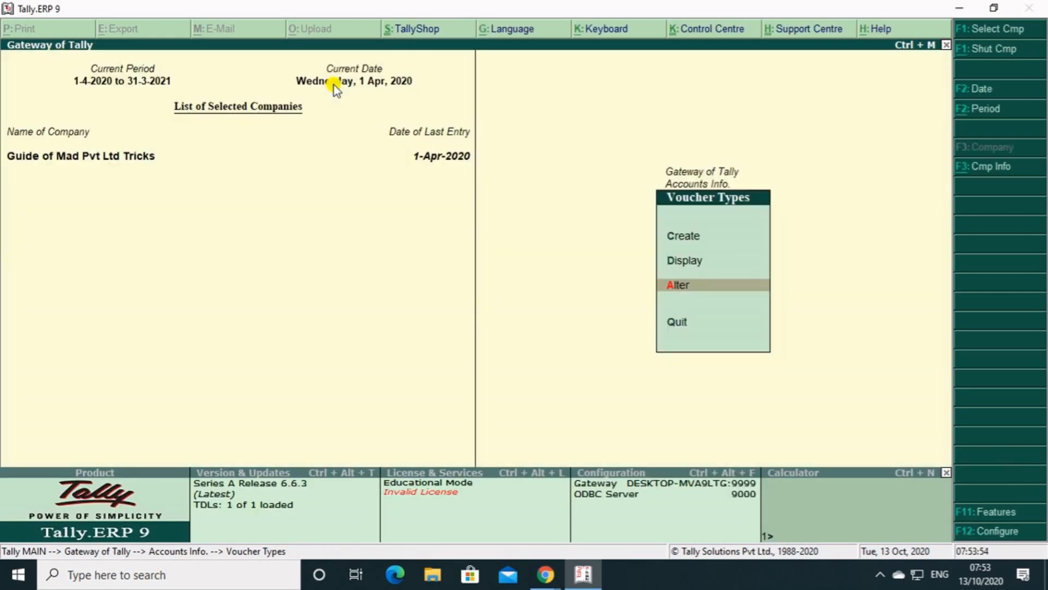
Start a new sales voucher in Accounting Vouchers and enter reference number 111.
key(Down)
key(Down)
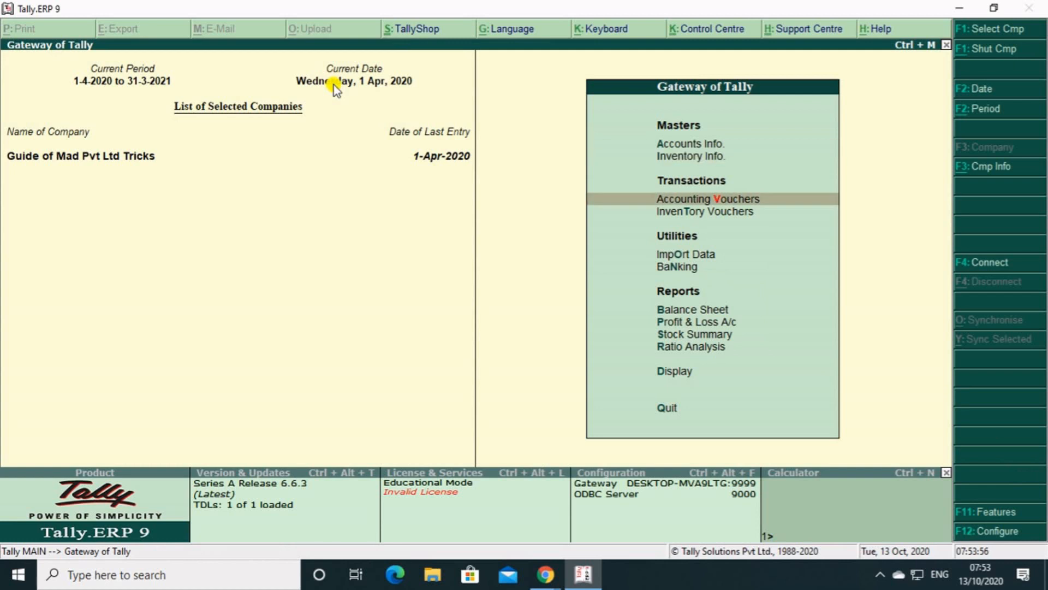
key(Return)
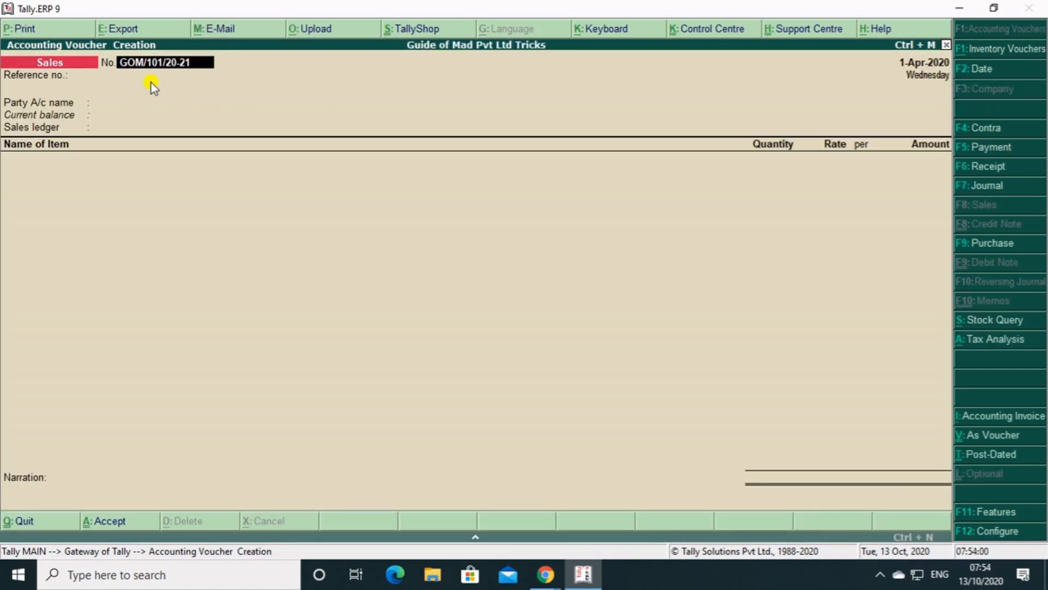
key(Return)
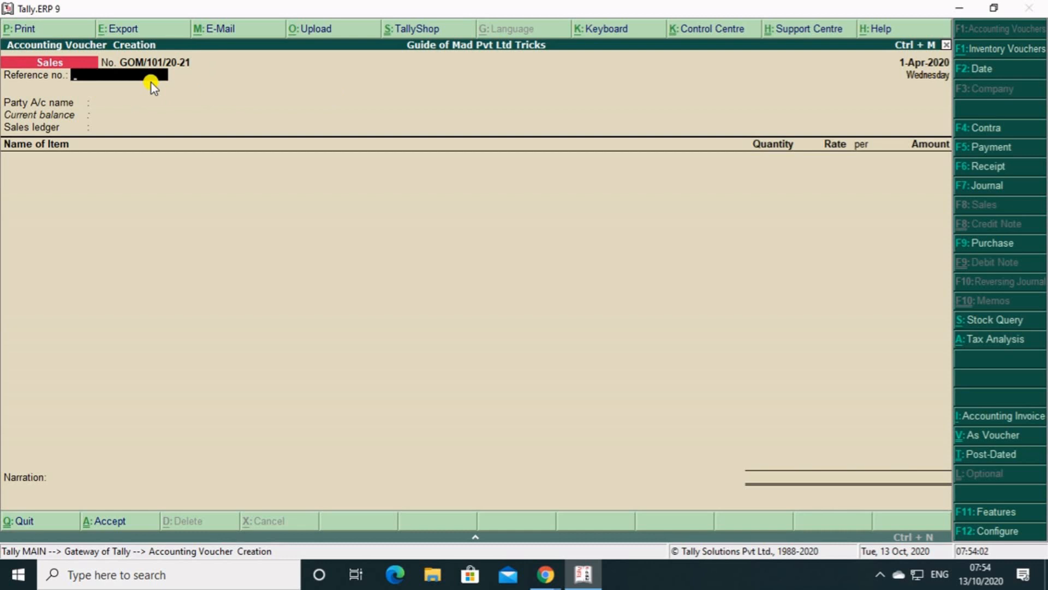
text(111)
key(Return)
Choose Neelanchal Mobile Shop as the party account and accept its default party details.
key(Down)
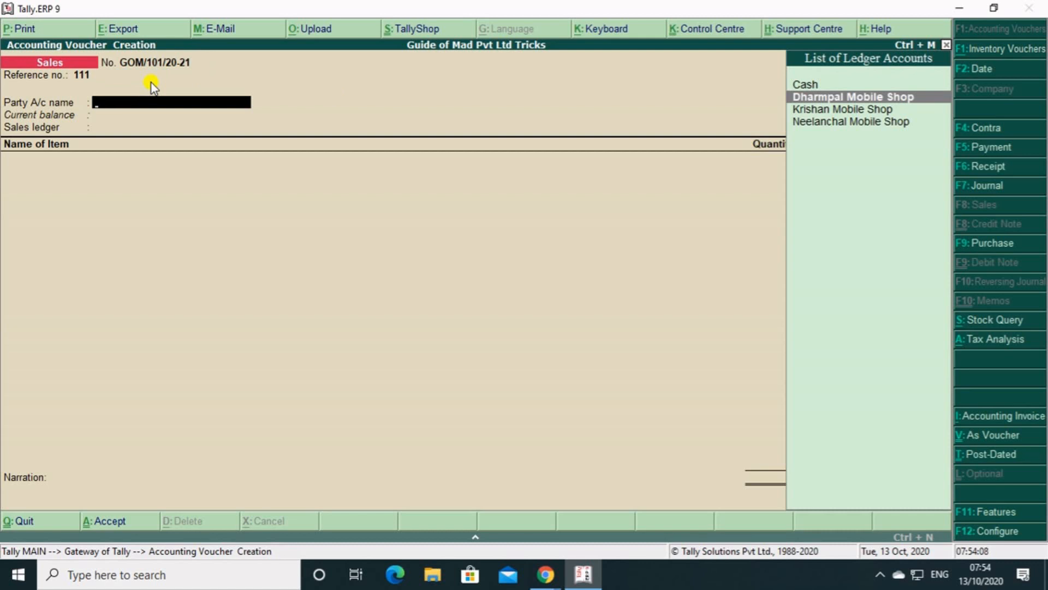
key(Down)
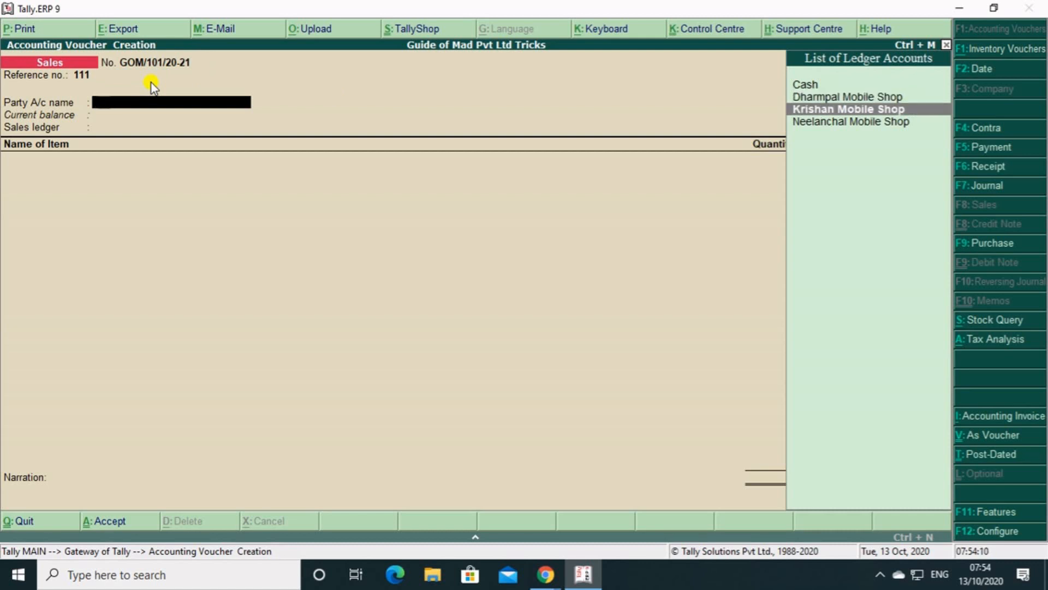
key(Down)
key(Return)
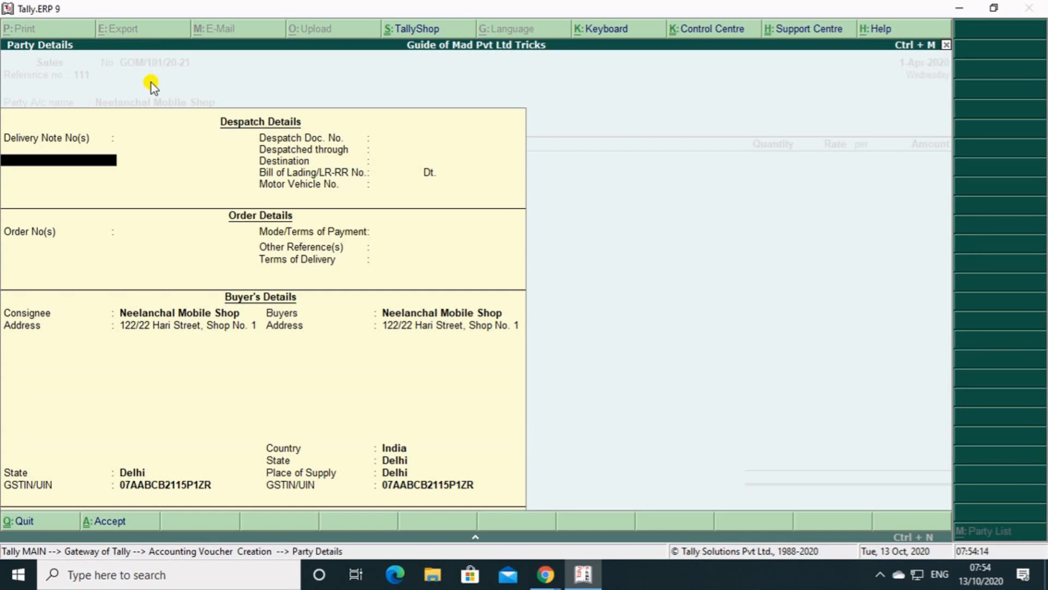
key(ctrl+a)
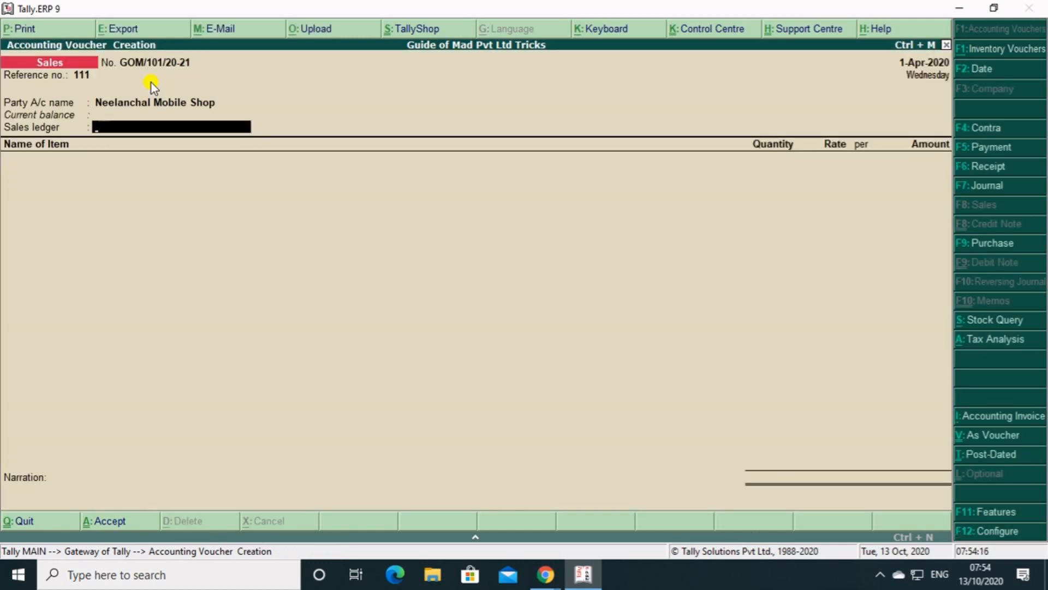
Create a sales ledger from within the voucher, named SALES A/C and grouped under Sales Accounts.
key(alt+c)
text(SALES)
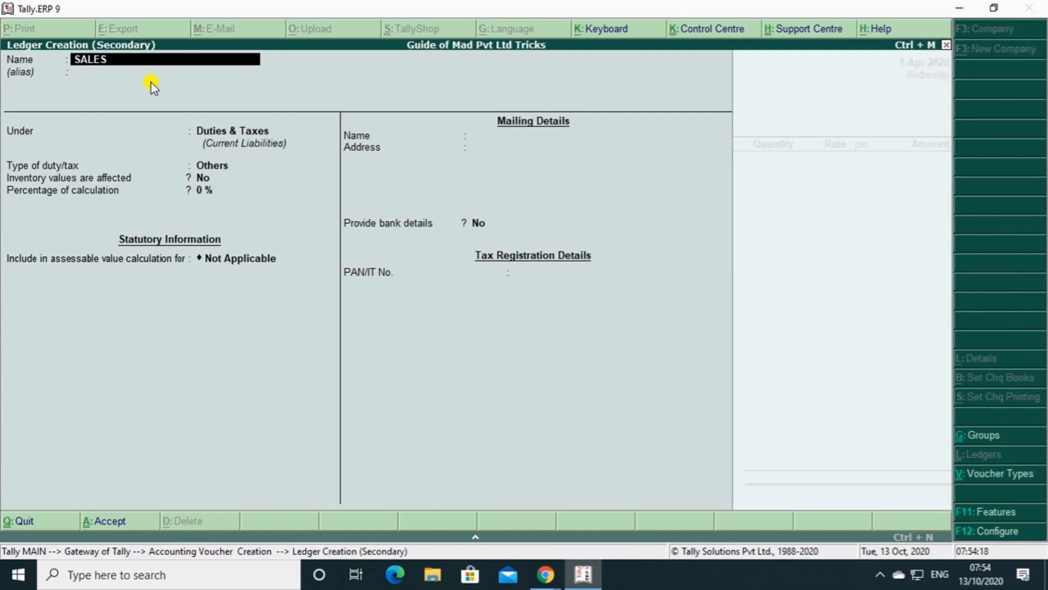
text( A/C)
key(Return)
text(S)
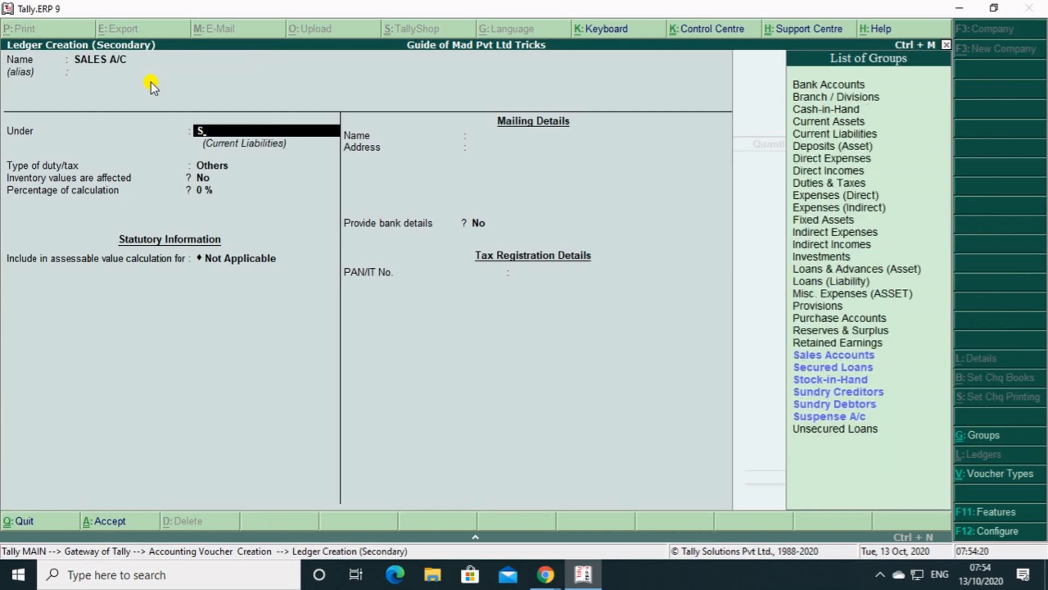
key(BackSpace)
text(SA)
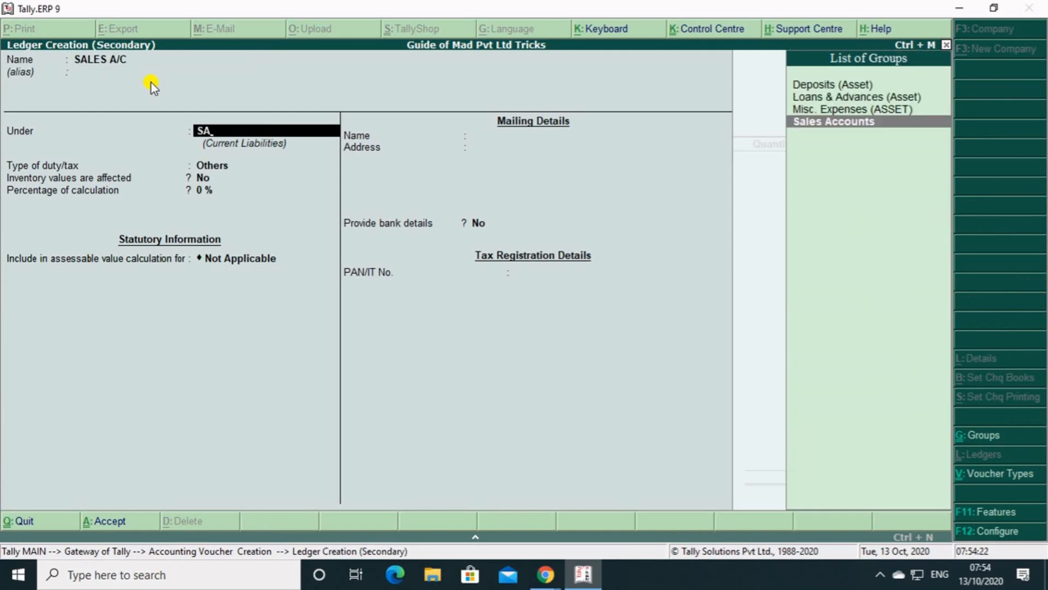
key(Return)
key(Return)
key(Return)
key(Return)
Set the new sales ledger's type of supply to Goods, keep its other defaults and save it.
key(Return)
key(Up)
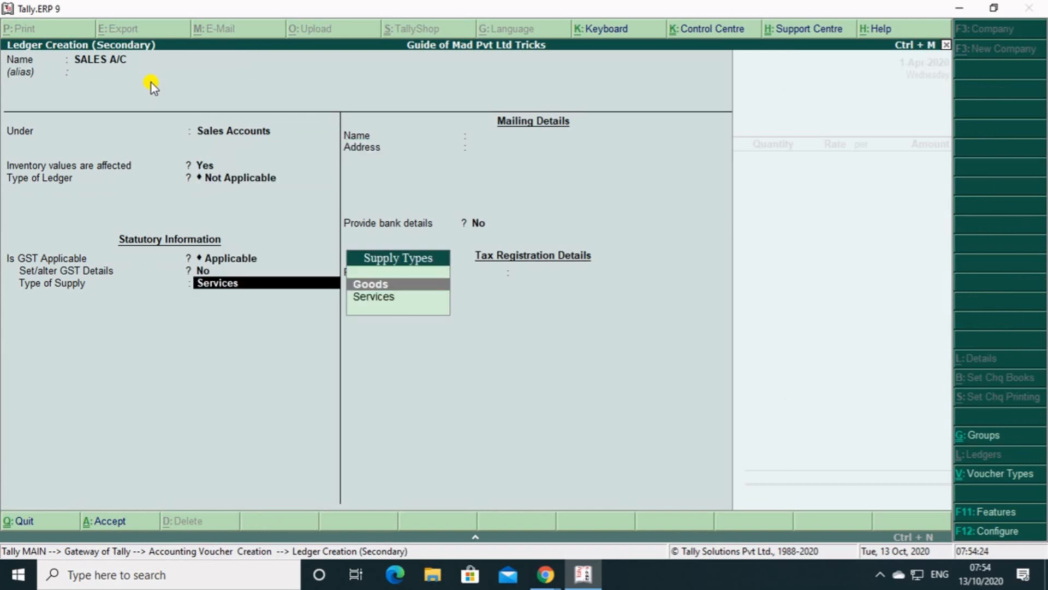
key(Return)
key(Return)
Add the item Iphone 11 with a quantity of 1 pcs at a rate of 60,000 per piece.
key(Return)
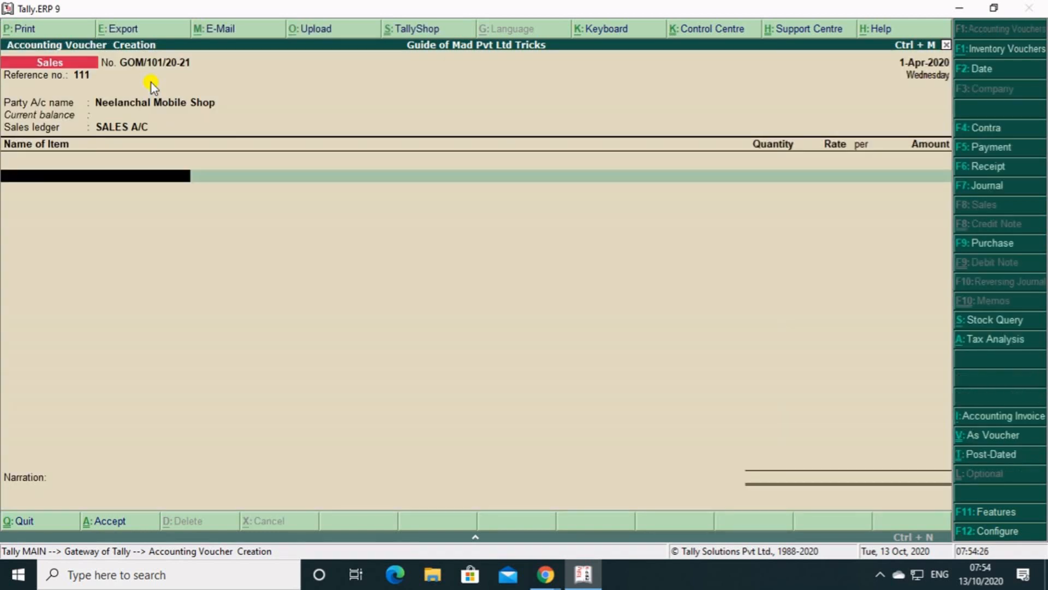
text(S)
key(Down)
key(Down)
key(Return)
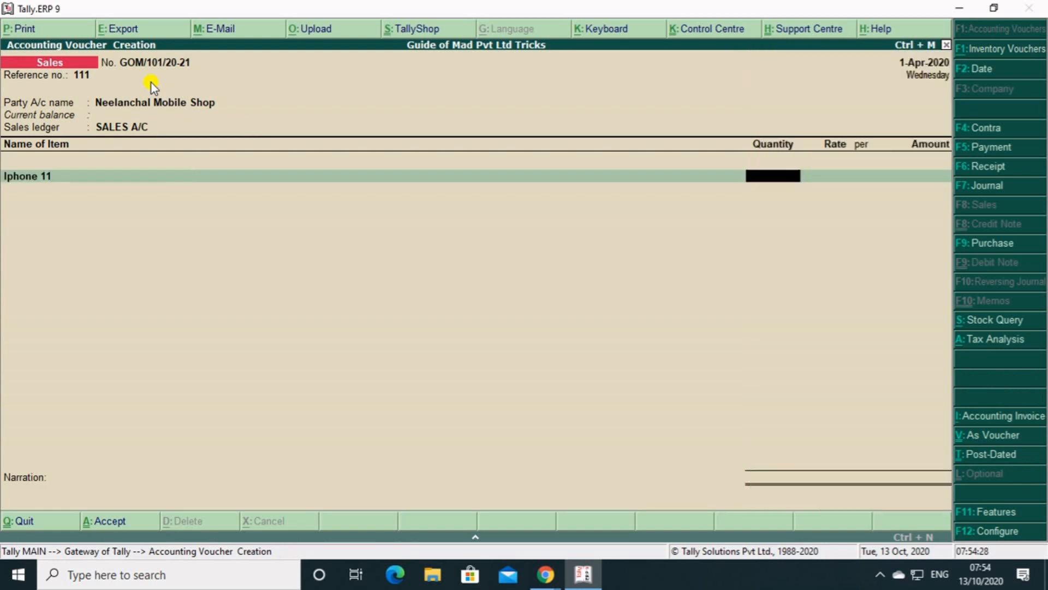
key(Return)
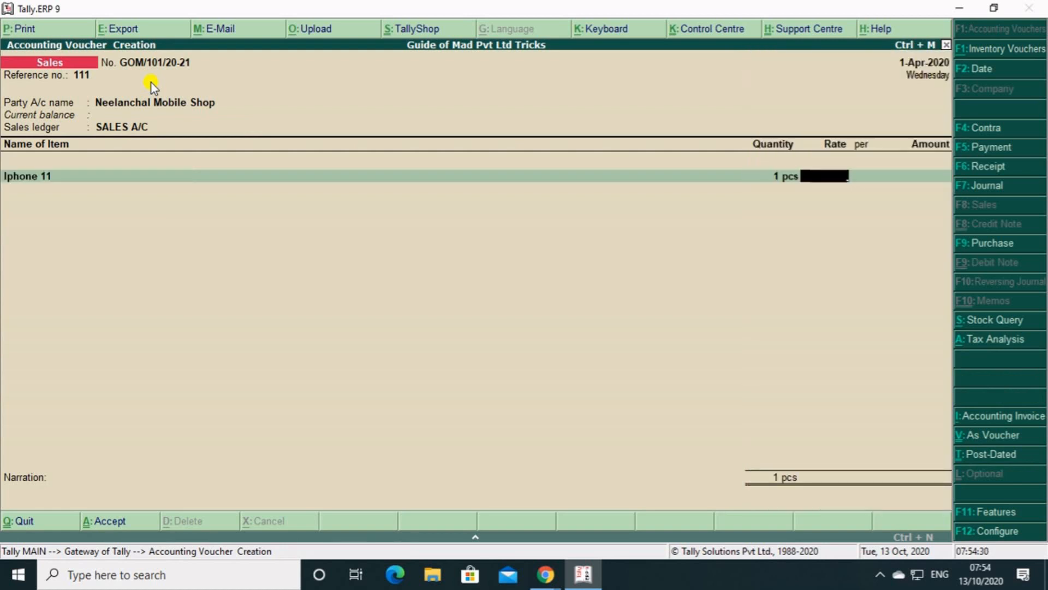
text(60,000)
key(Return)
key(Return)
key(Return)
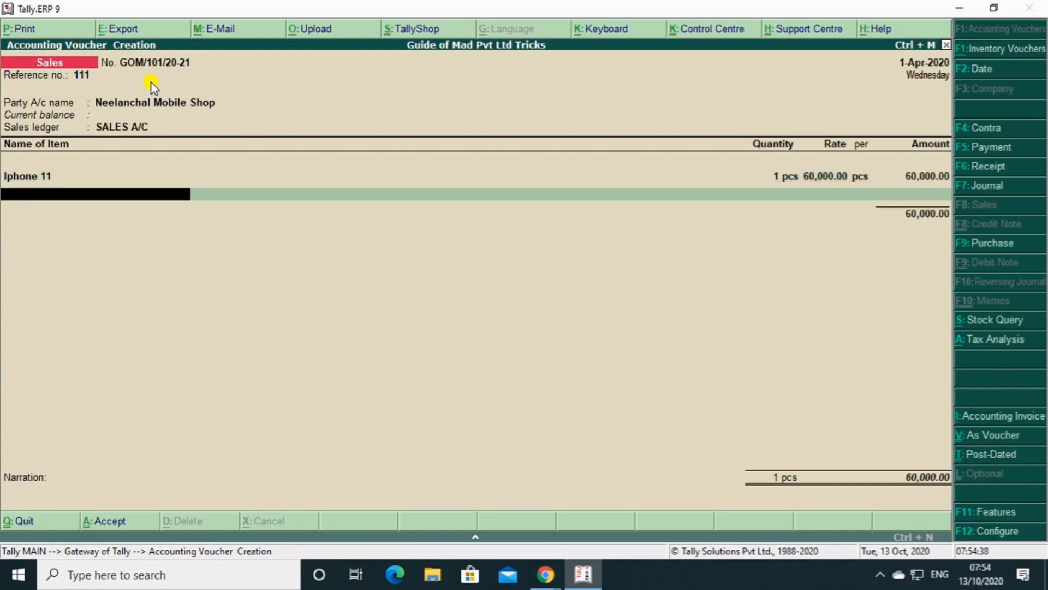
Add the CGST and SGST tax ledgers below the Iphone 11 item.
key(Return)
text(C)
key(Return)
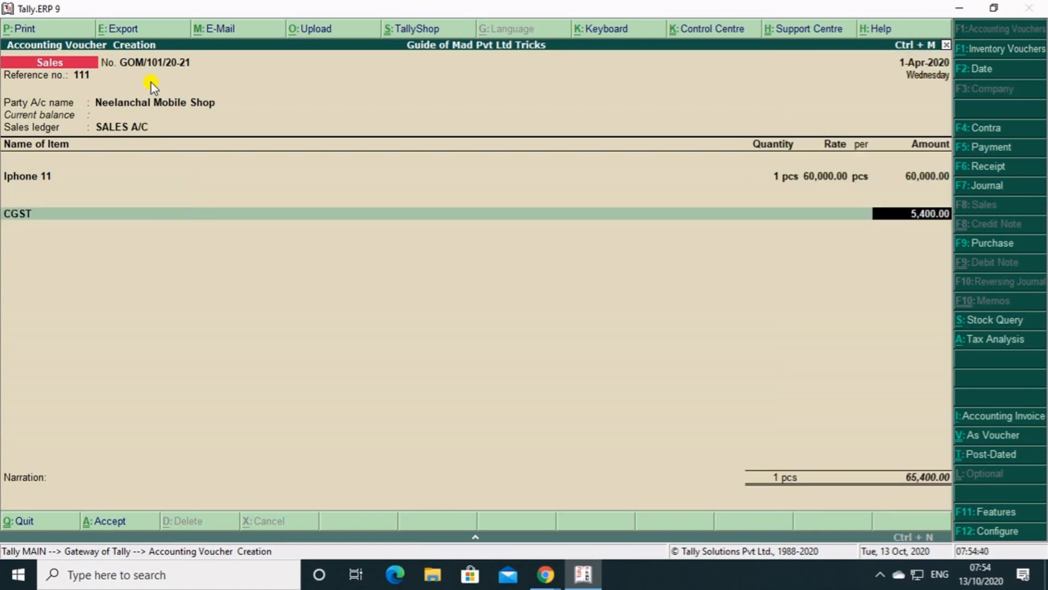
key(Return)
text(SG)
key(Return)
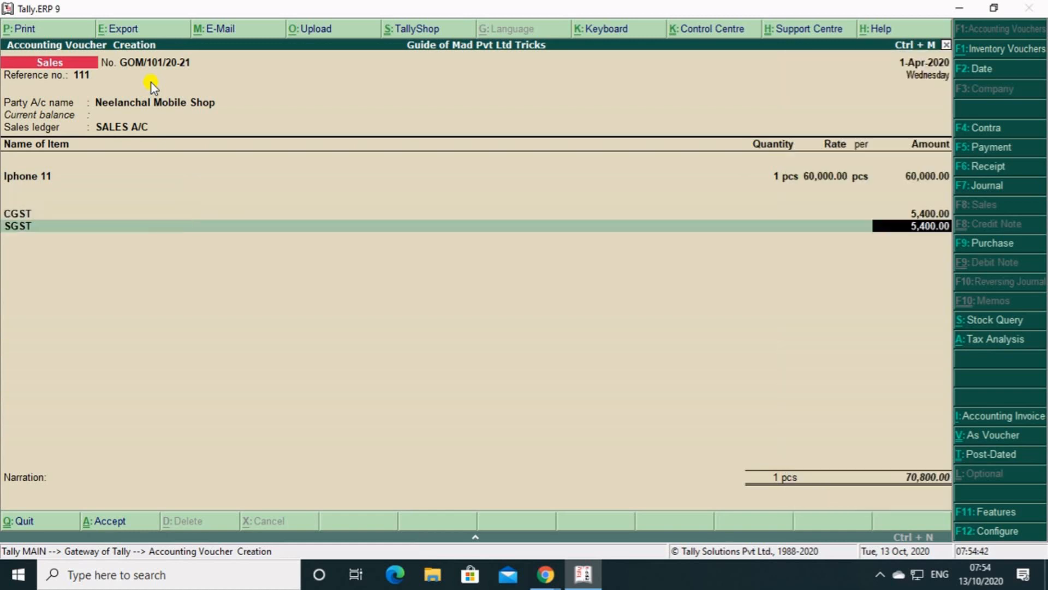
key(Return)
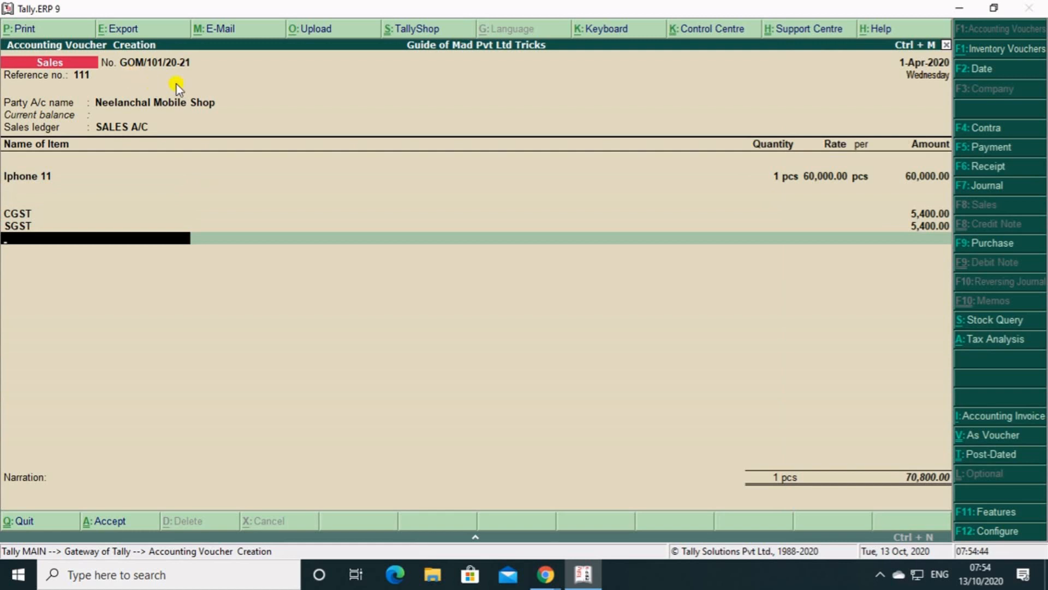
Keep the bill-wise allocation as New Ref and save the sales voucher without a narration.
key(Return)
key(Return)
key(Return)
key(Return)
key(Return)
key(Return)
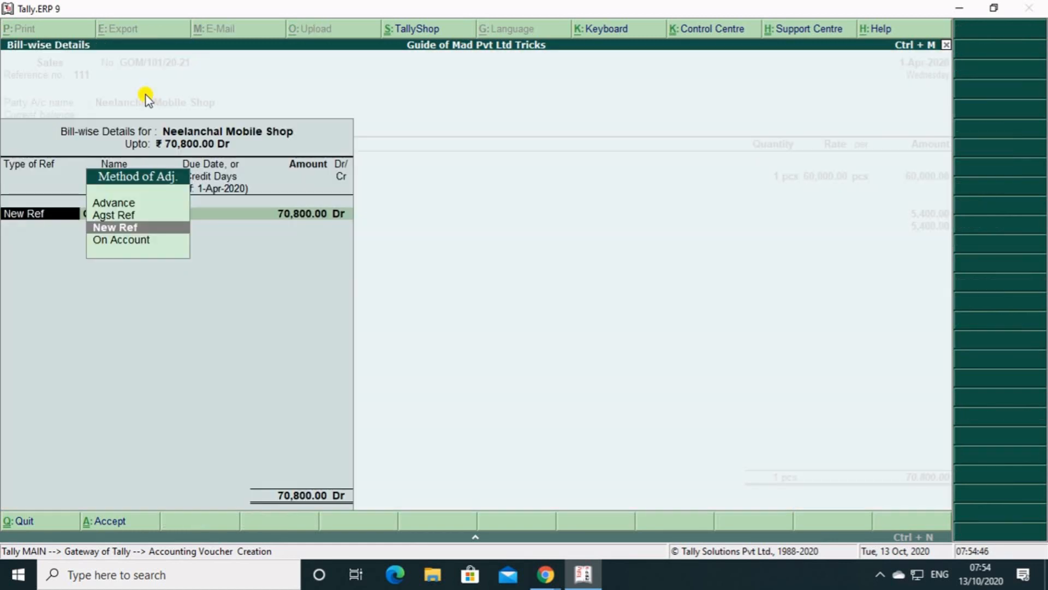
key(Return)
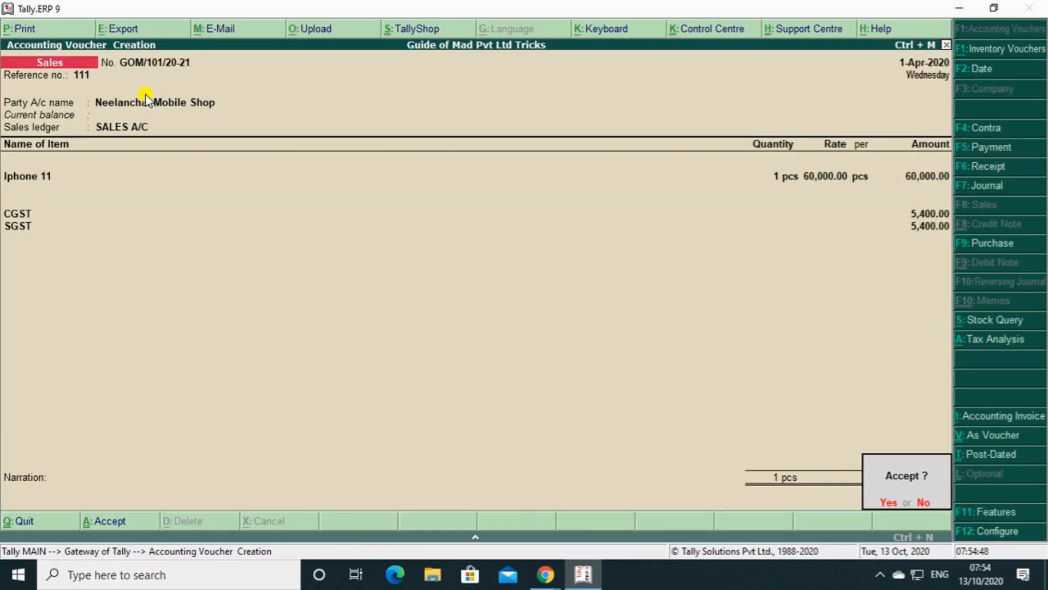
key(Return)
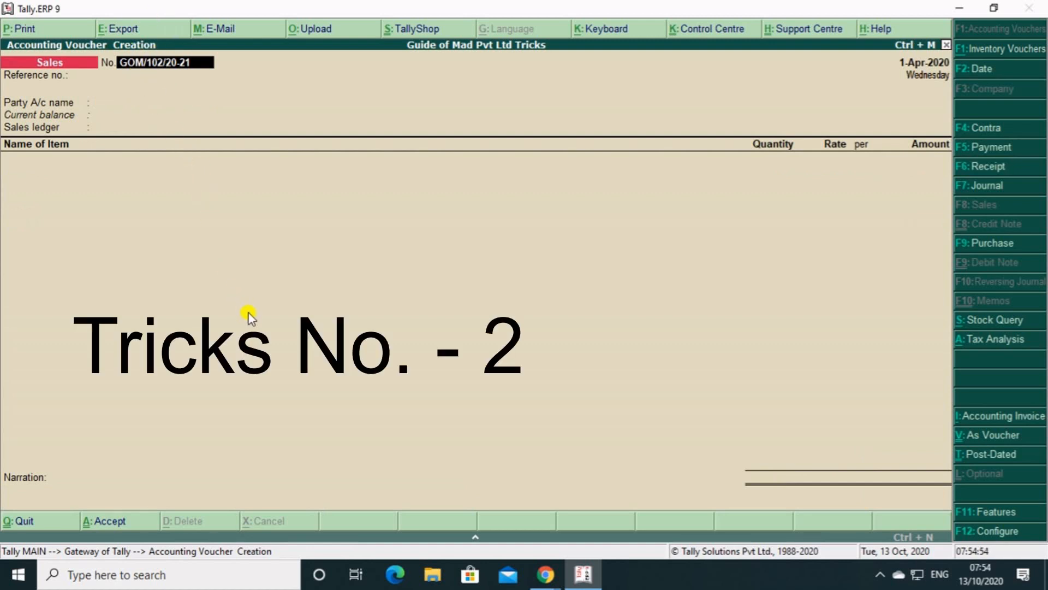
Quit voucher creation and return to the Gateway of Tally without closing the program.
key(Escape)
key(y)
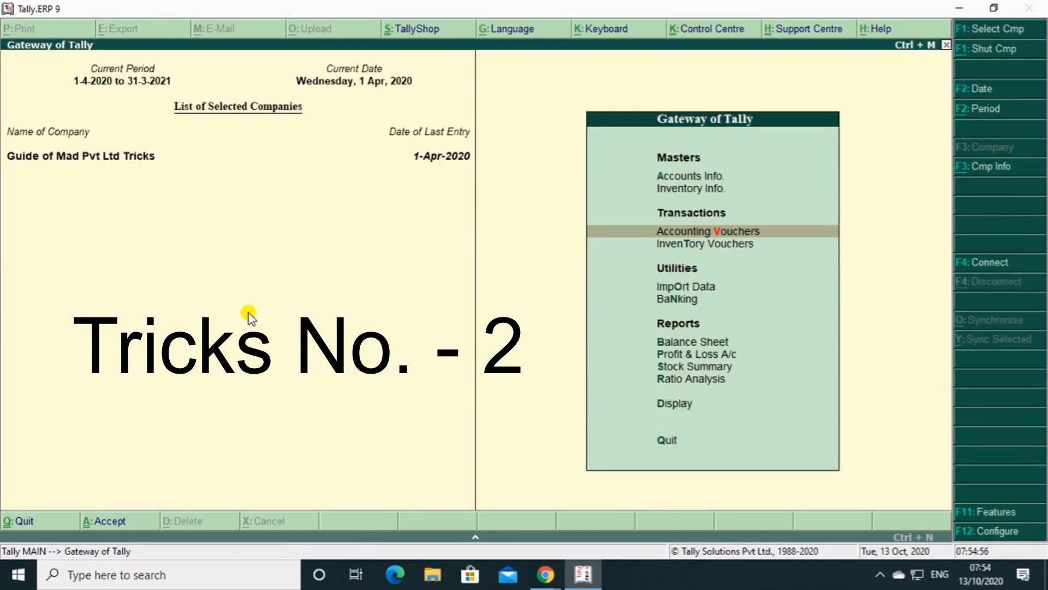
key(Escape)
key(n)
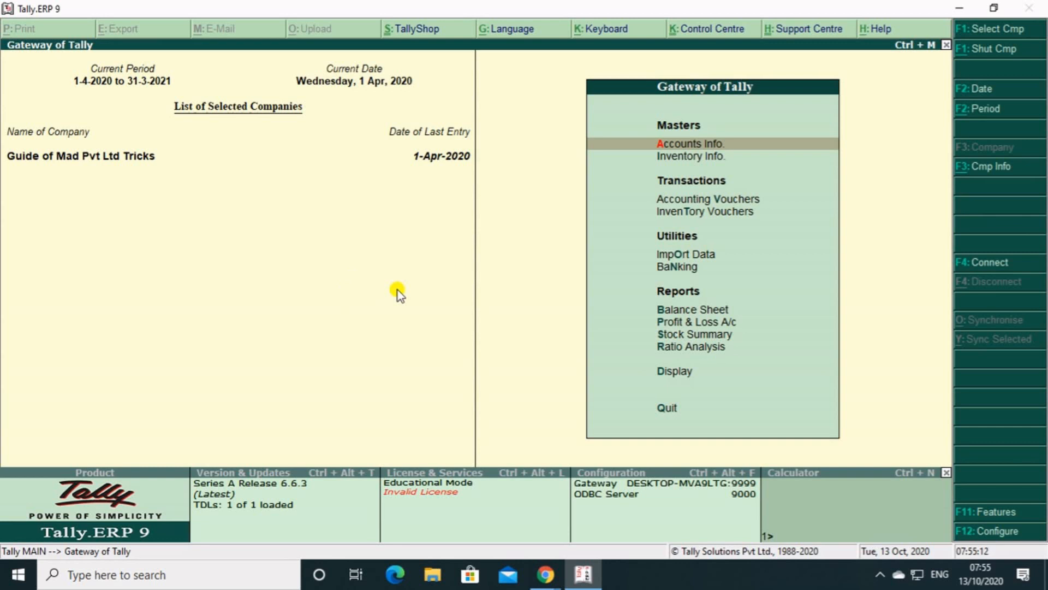
Open the Sales voucher type for alteration from the account masters.
key(Return)
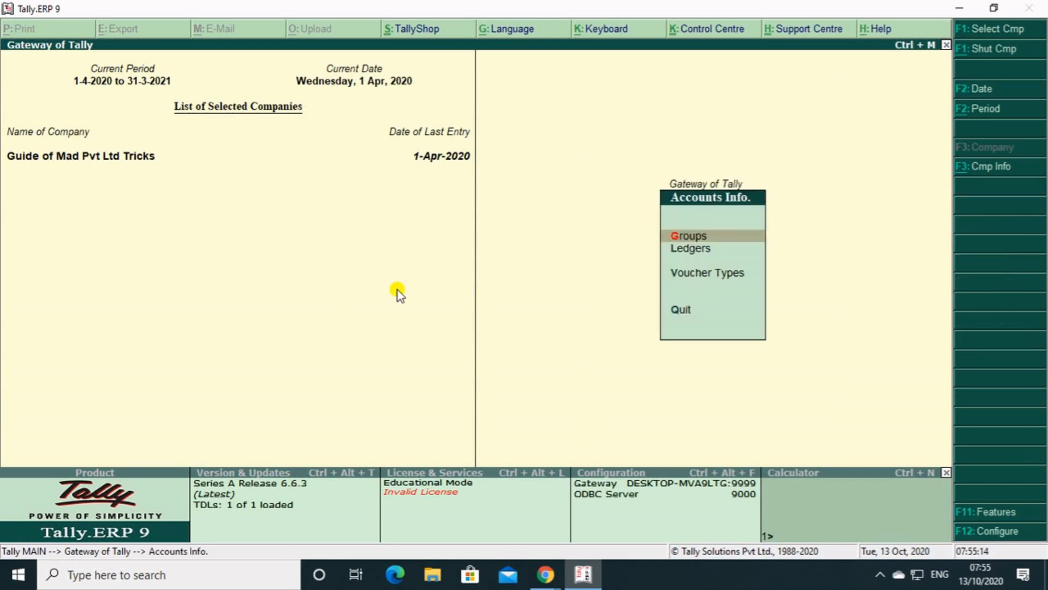
key(Down)
key(Down)
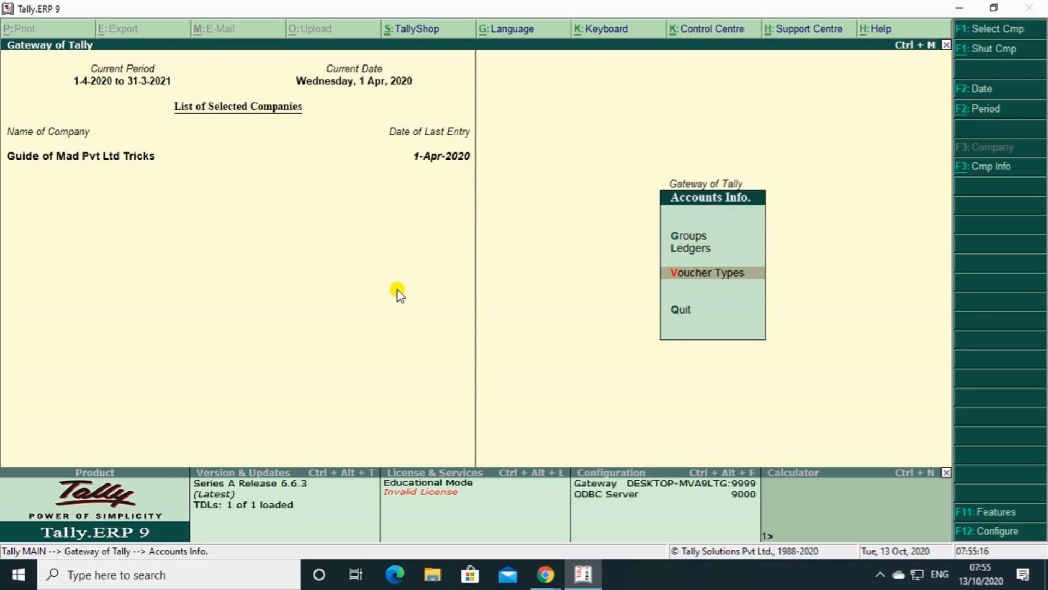
key(Return)
key(Down)
key(Down)
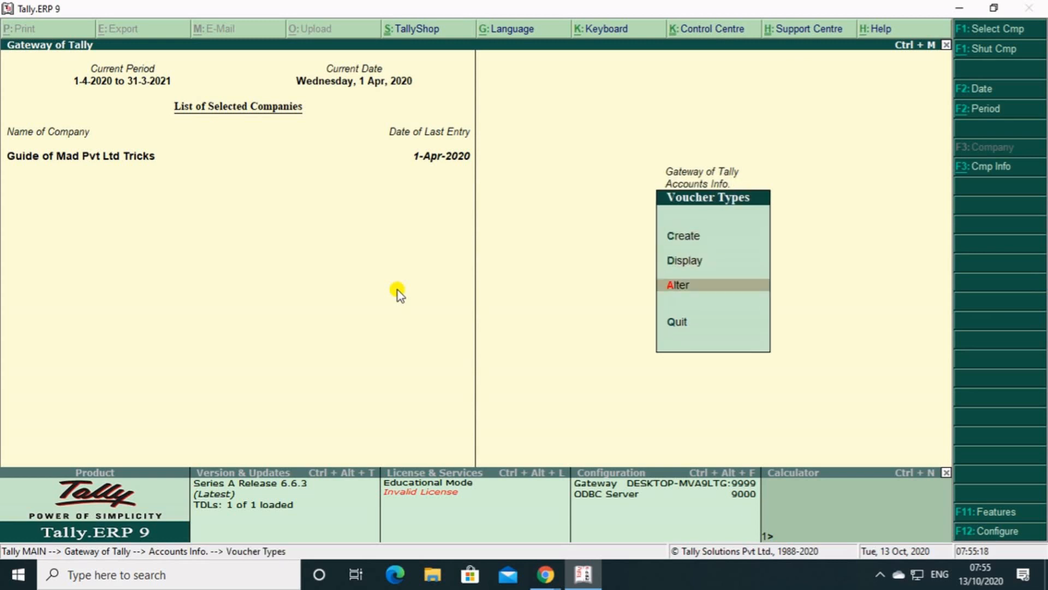
key(Return)
key(Down)
key(Down)
key(Down)
key(Down)
key(Down)
key(Down)
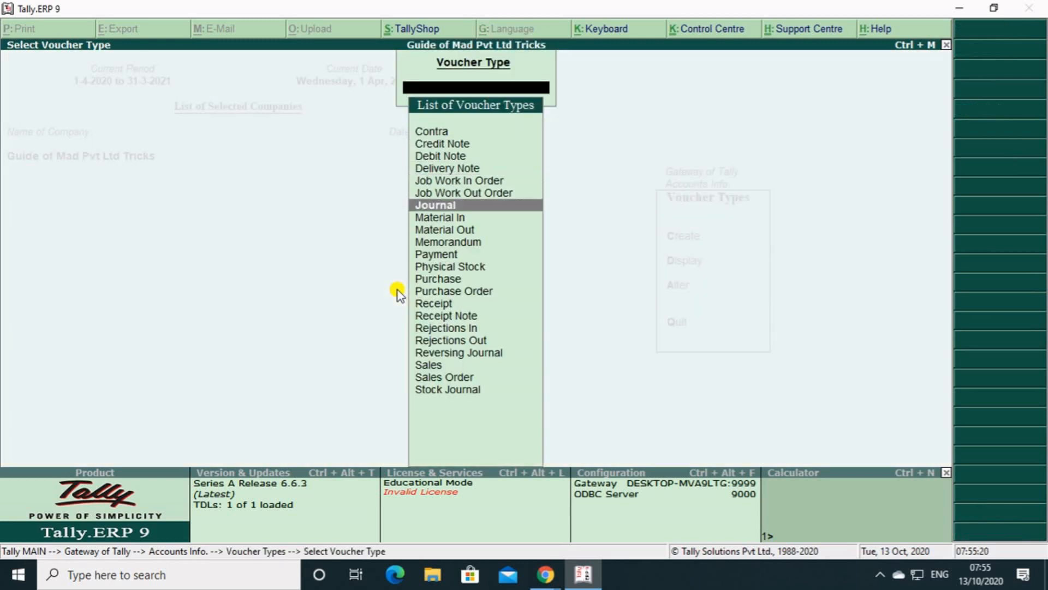
key(Down)
key(Down)
key(Down)
key(Down)
key(Down)
key(Down)
key(Down)
key(Down)
key(Down)
key(Down)
key(Down)
key(Down)
key(Down)
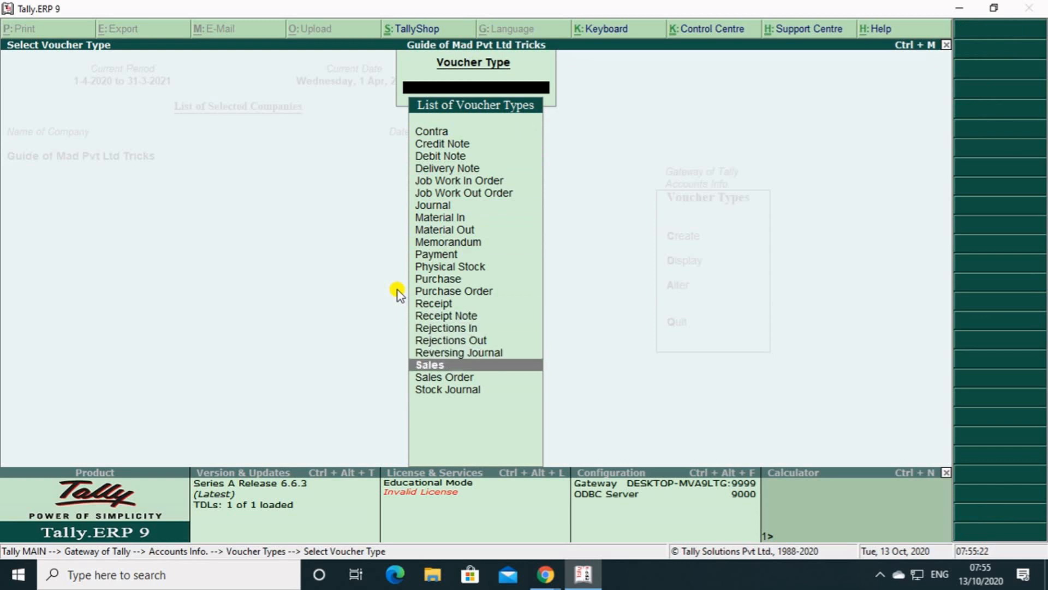
key(Return)
Enable default accounting allocations for the Sales voucher type and open its default accounting entries, keeping the numbering settings.
key(Return)
key(Return)
key(Return)
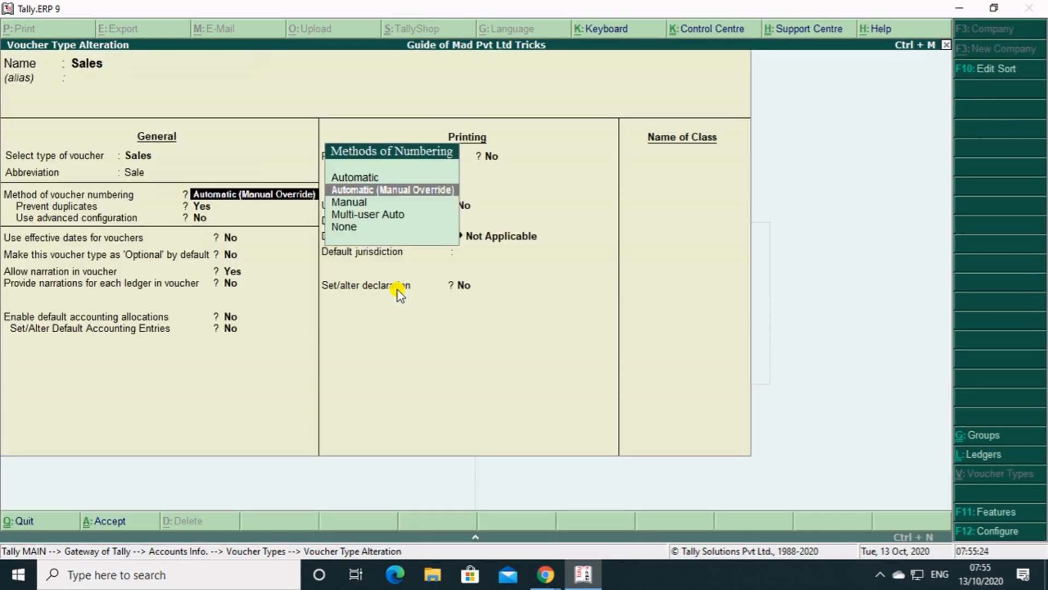
key(Return)
key(Return)
key(Return)
key(Return)
key(Return)
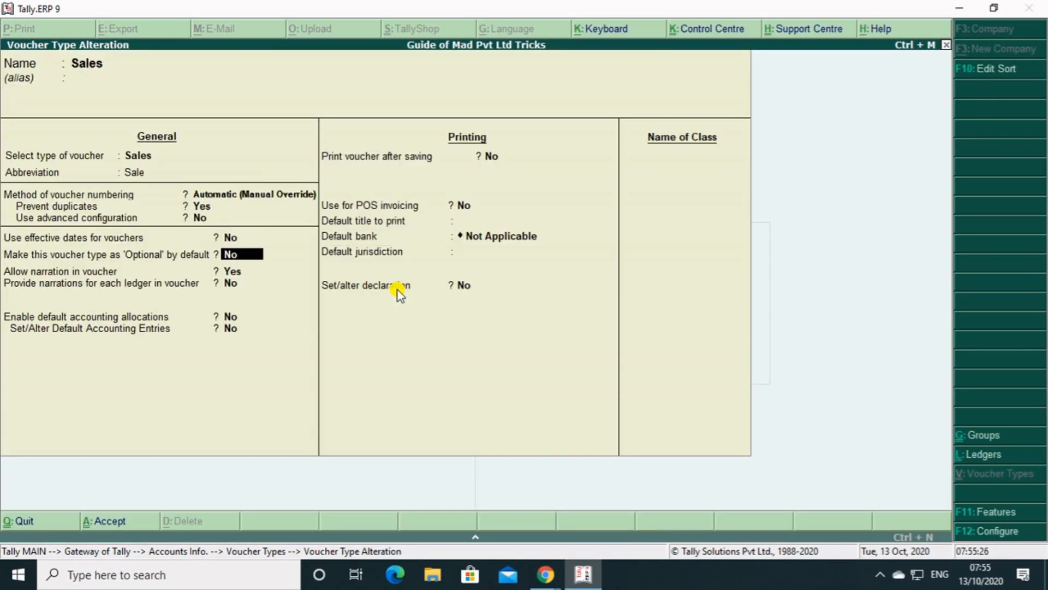
key(Return)
key(Return)
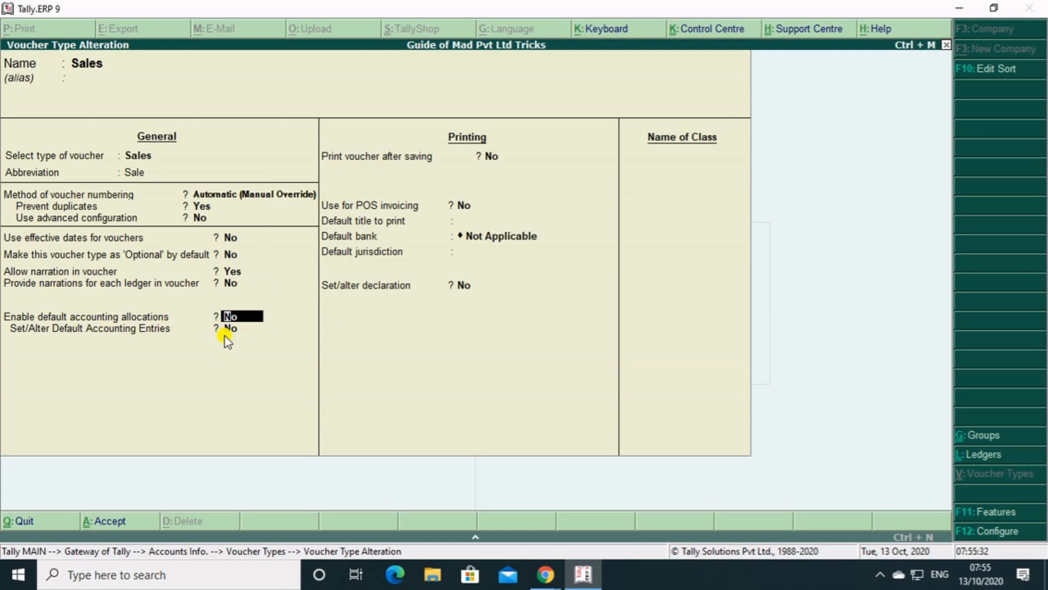
key(Return)
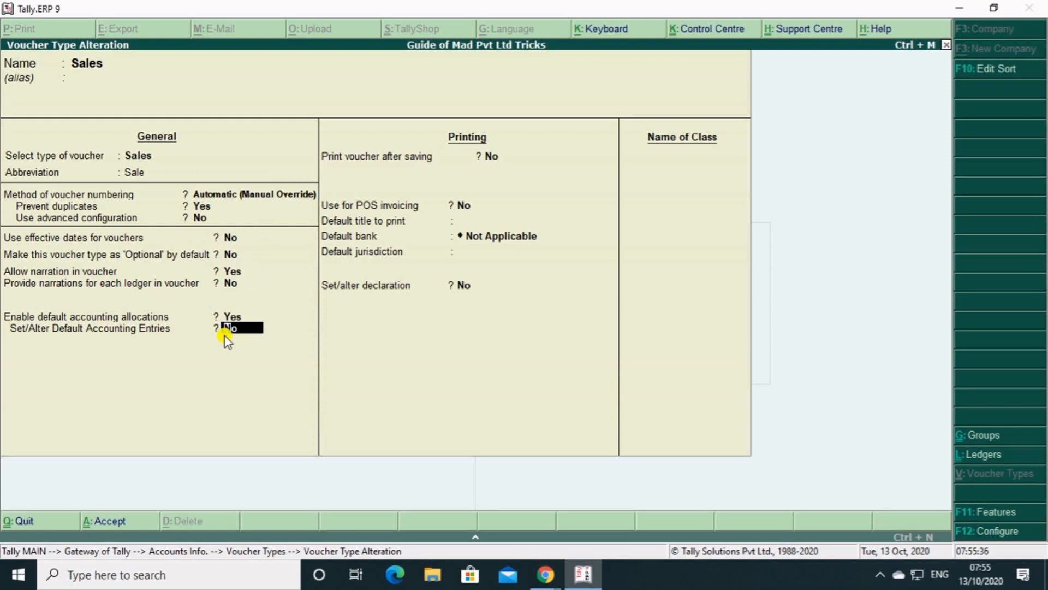
text(y)
key(Return)
key(Return)
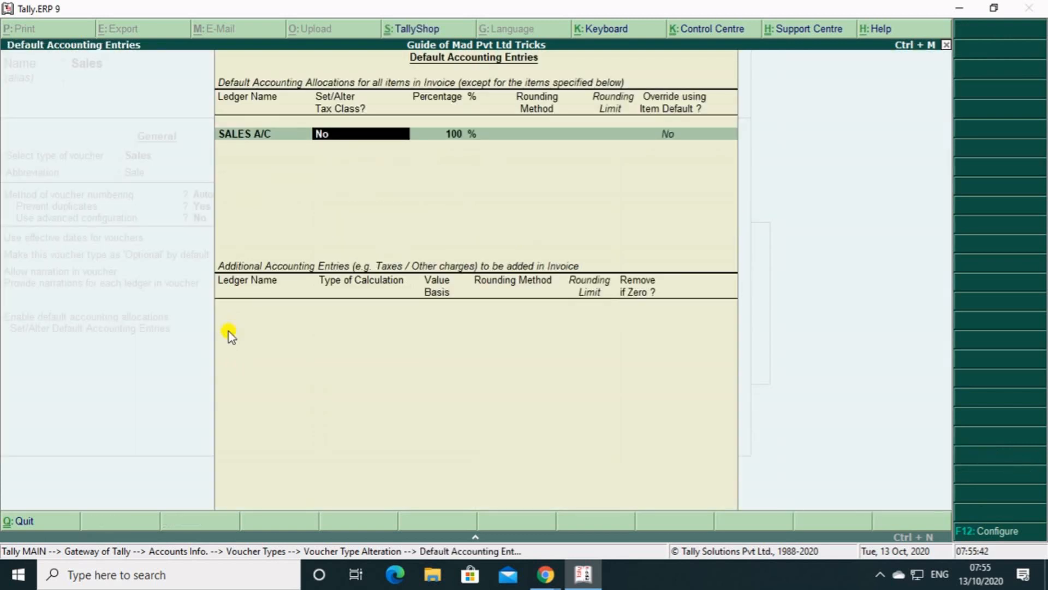
Allocate all invoice items to SALES A/C by default at 100%, with the tax class option left at No.
key(Return)
Add CGST and SGST as additional accounting entries in the invoice, each with removal if zero set to Yes.
key(Return)
key(Return)
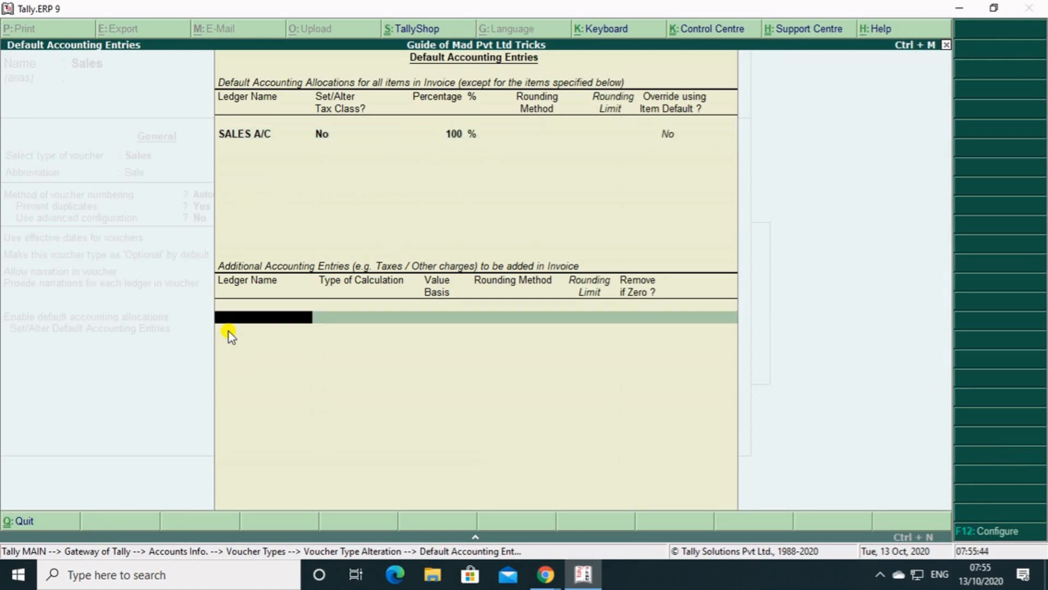
key(Return)
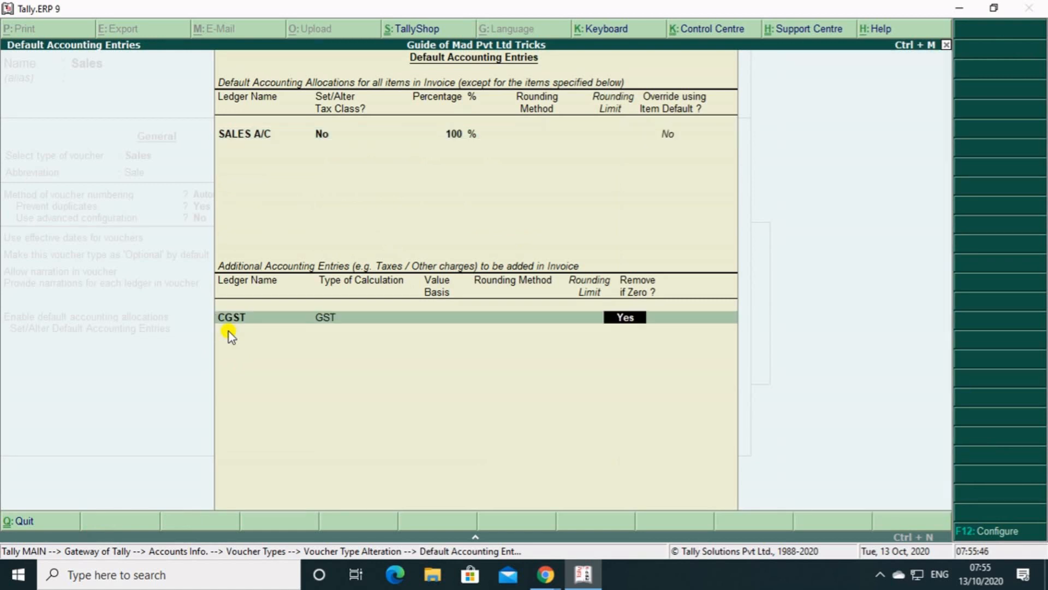
key(Return)
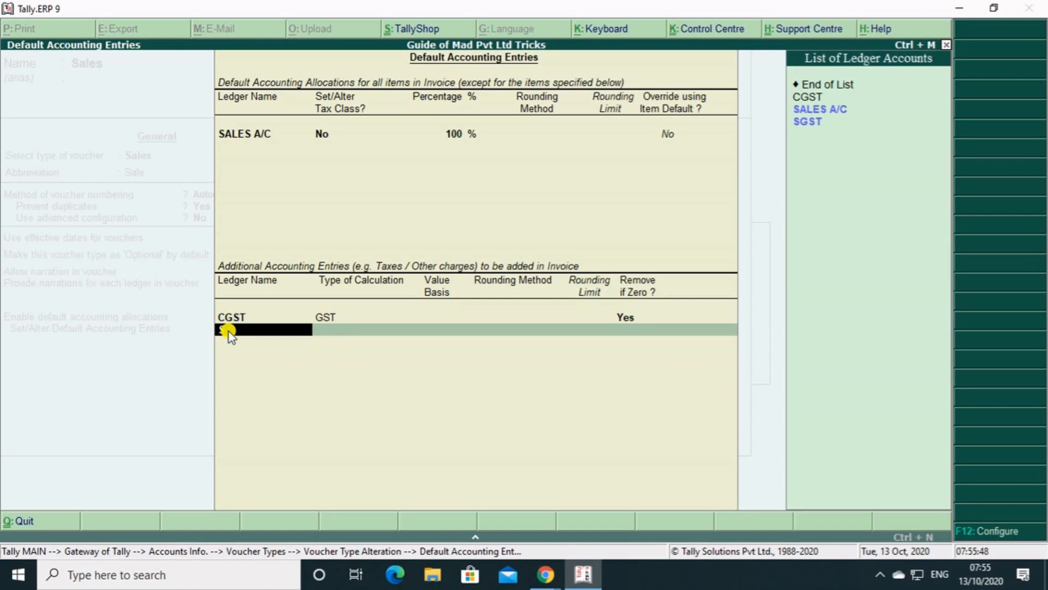
text(sg)
key(Return)
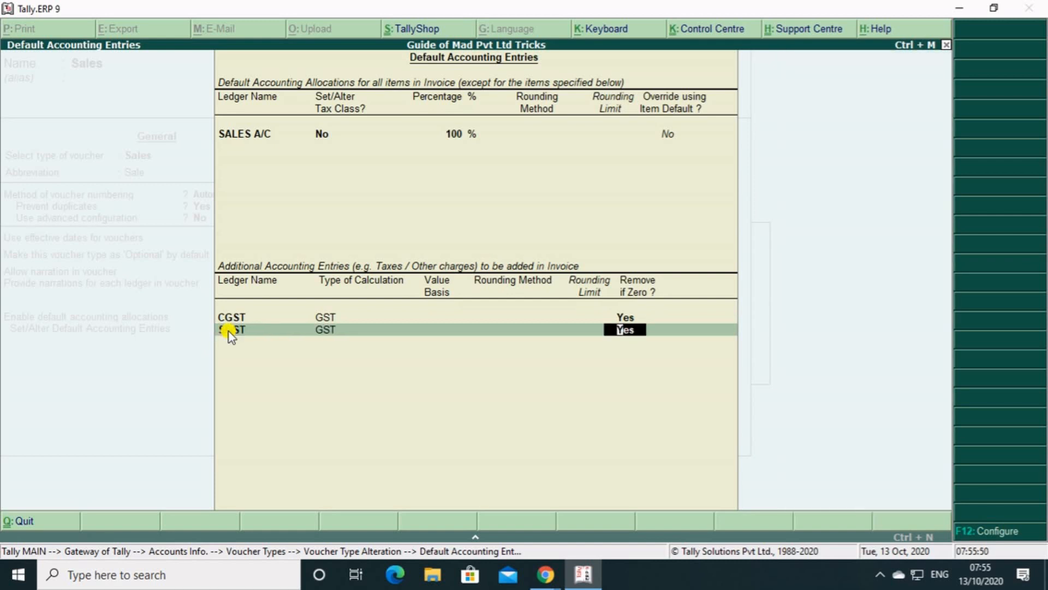
key(Return)
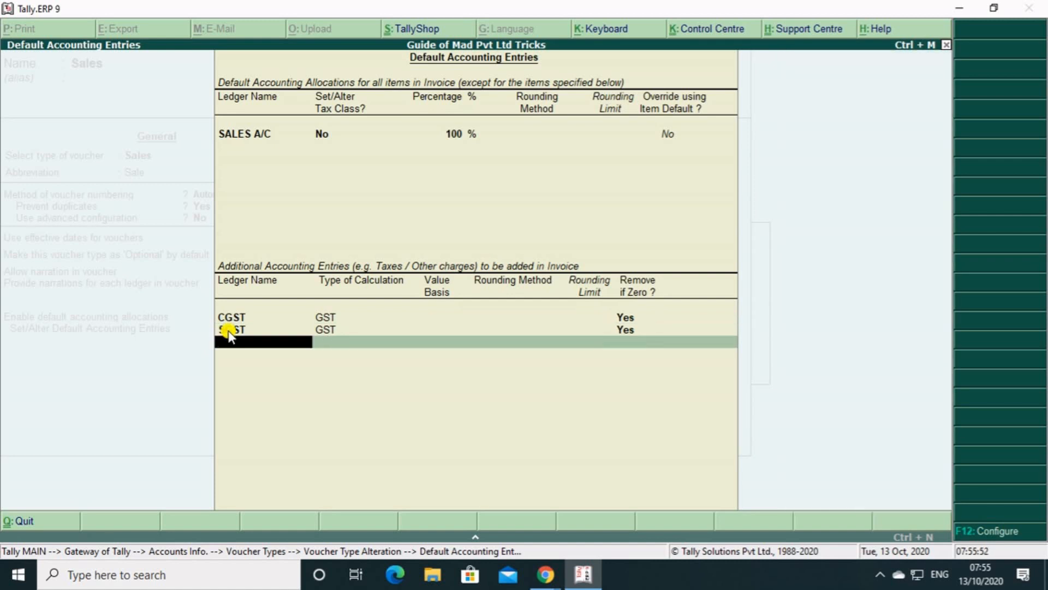
Start a new ledger for the third additional entry, naming it IGST and grouping it under Duties & Taxes.
key(alt+c)
text(IGST)
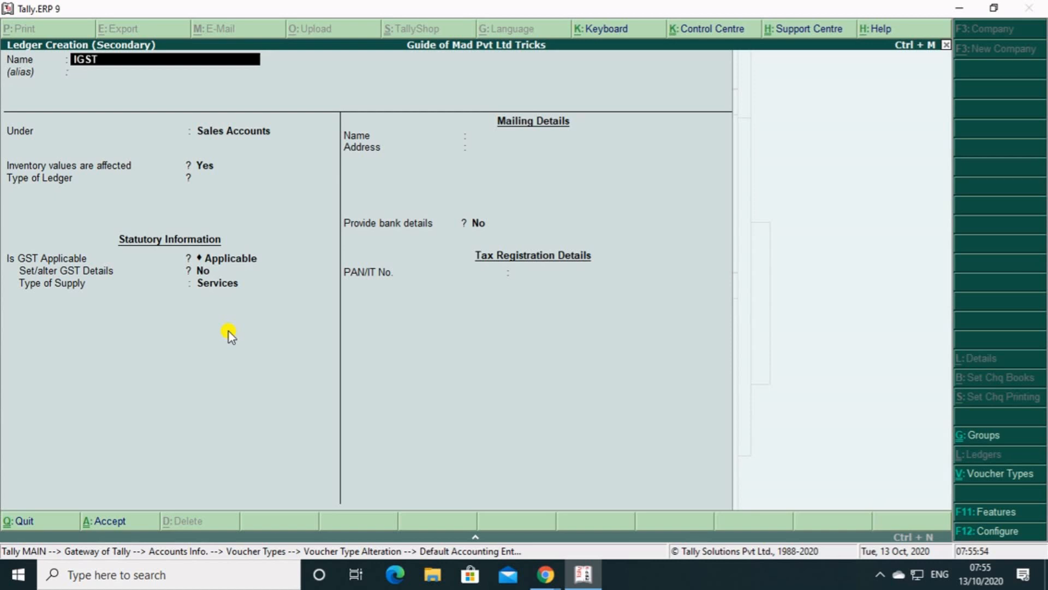
key(Return)
key(Return)
key(BackSpace)
text(DU)
Set the IGST ledger's duty type to GST and tax type to Integrated Tax, and save it with the remaining defaults.
key(Return)
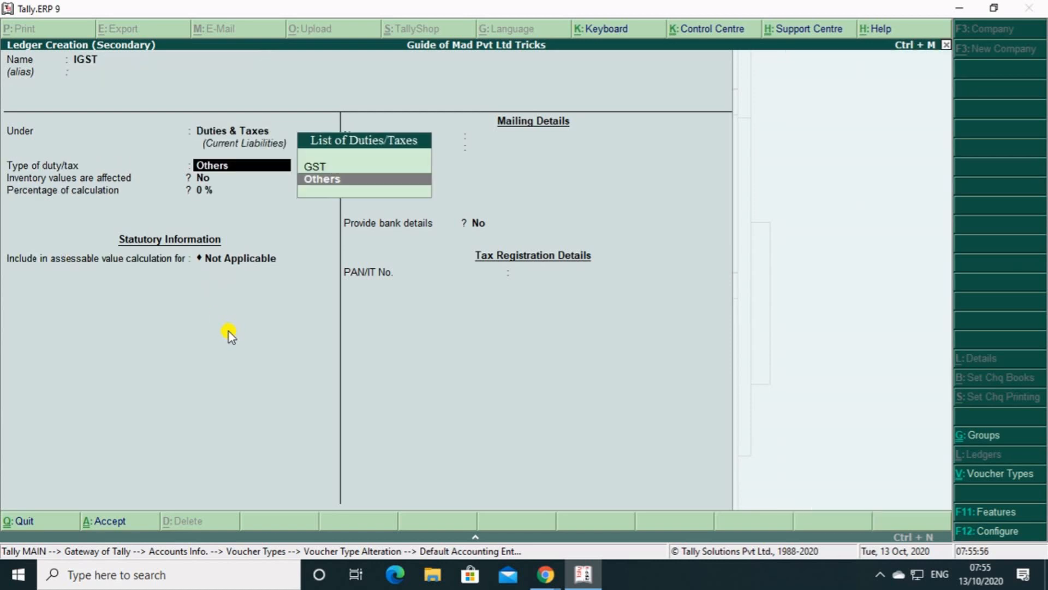
key(Up)
key(Return)
key(Down)
key(Down)
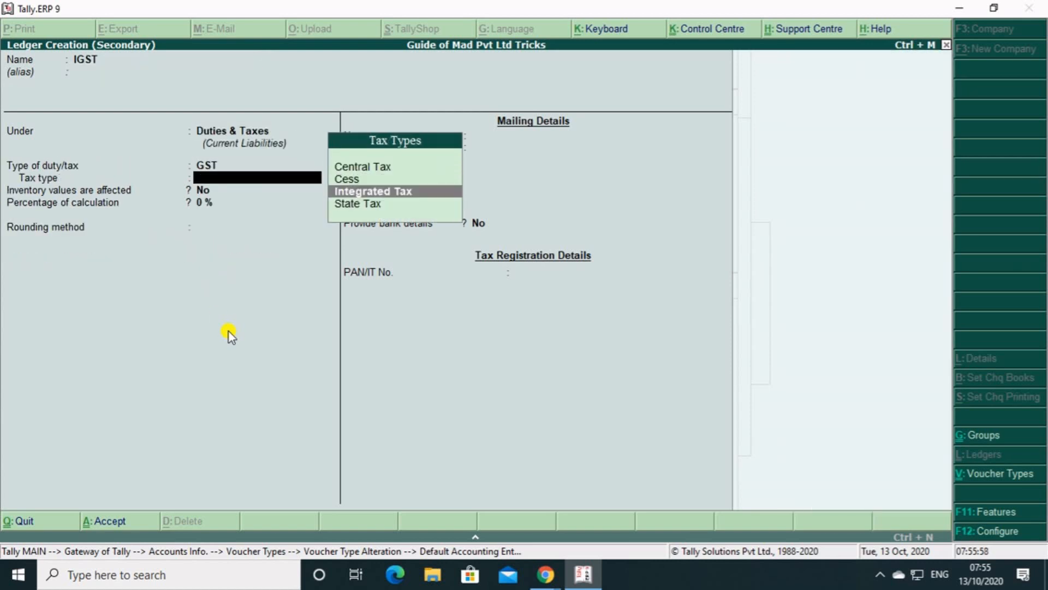
key(Return)
key(Return)
Complete the default entries with IGST removed if zero, and save the altered Sales voucher type.
key(Return)
key(Return)
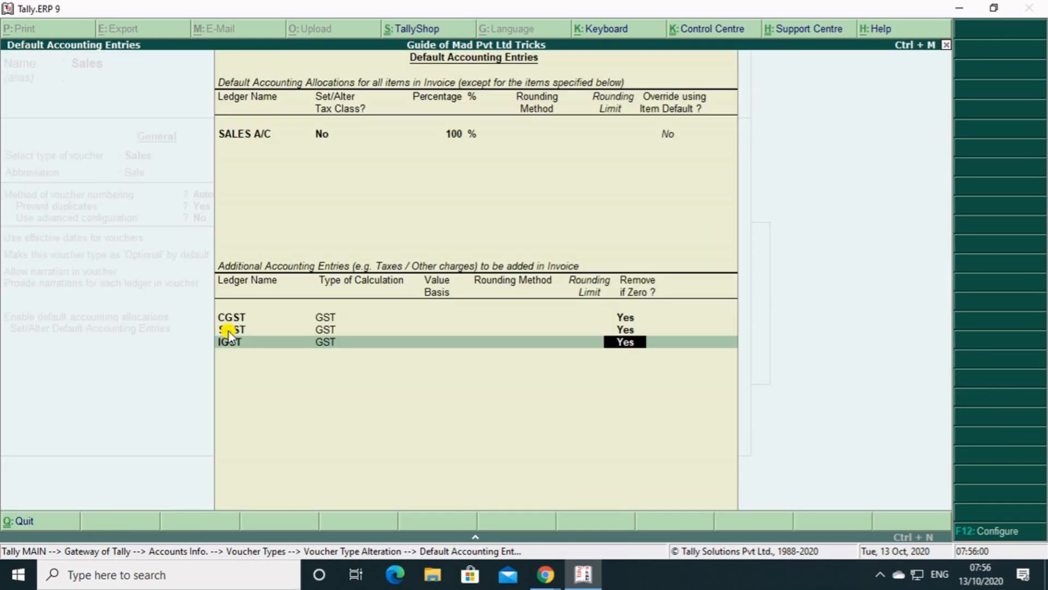
key(Return)
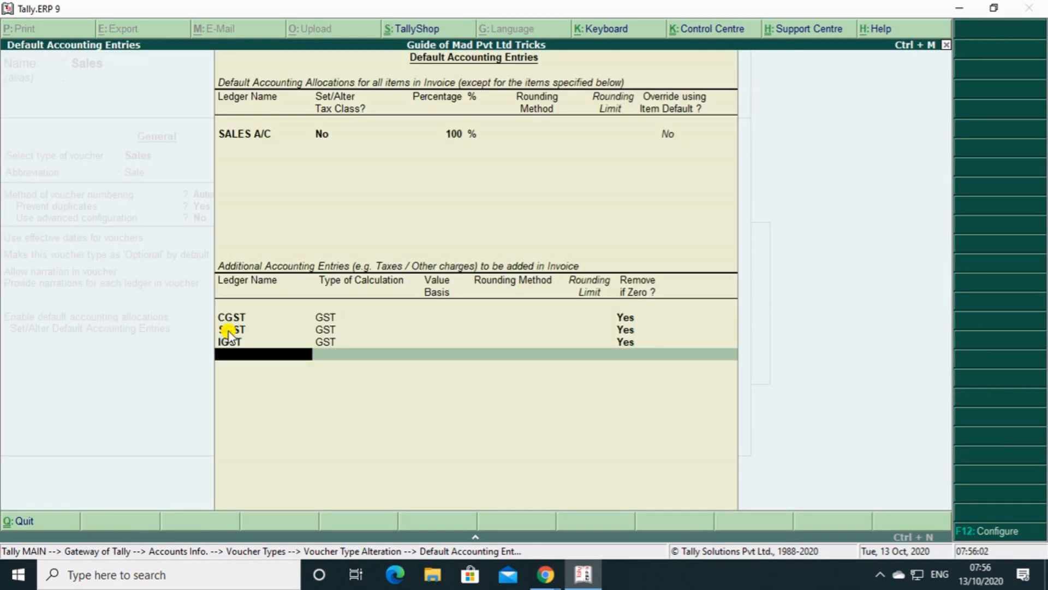
key(Return)
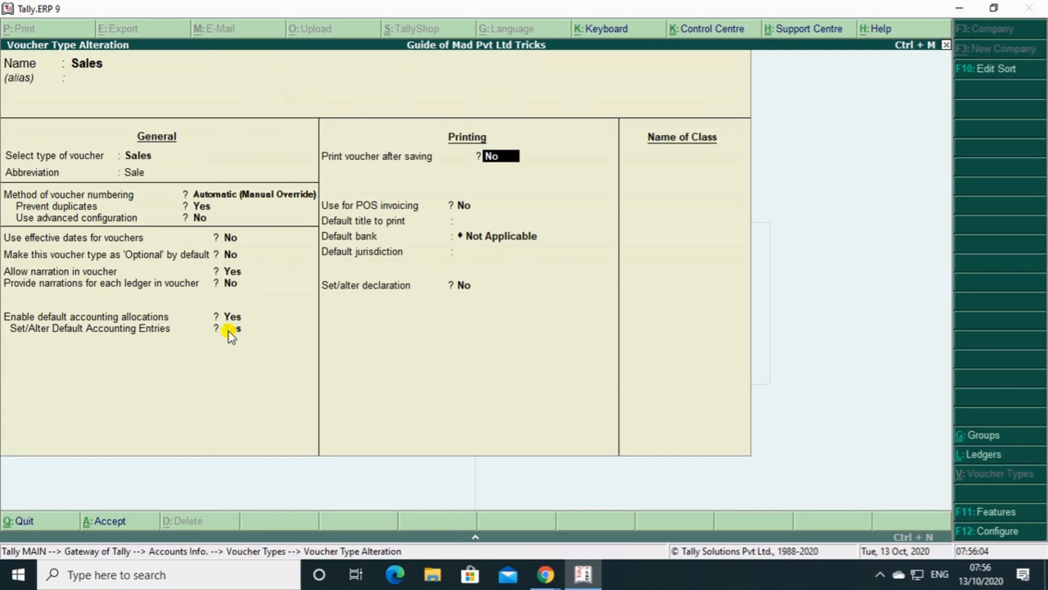
key(ctrl+a)
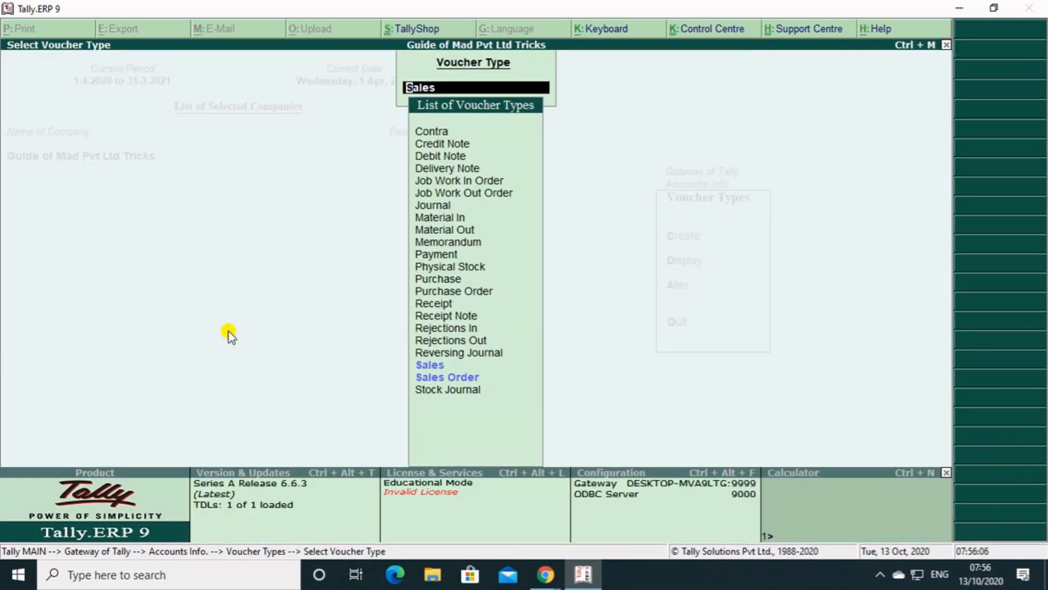
Return to the Gateway of Tally and start a sales voucher, keeping the proposed voucher number and a blank reference number.
key(Escape)
key(Escape)
key(Escape)
key(Escape)
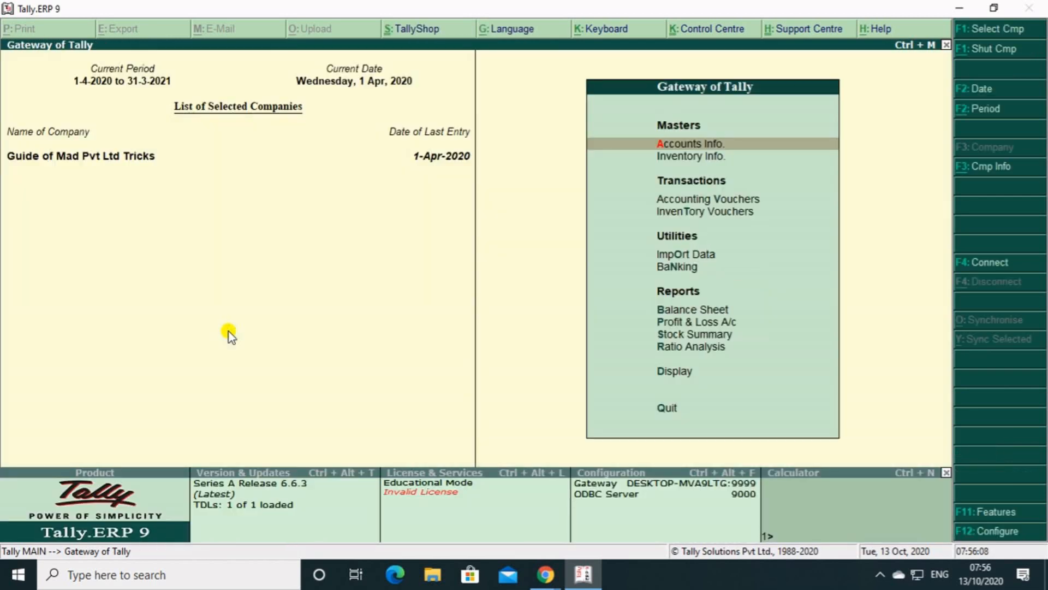
key(Down)
key(Down)
key(Return)
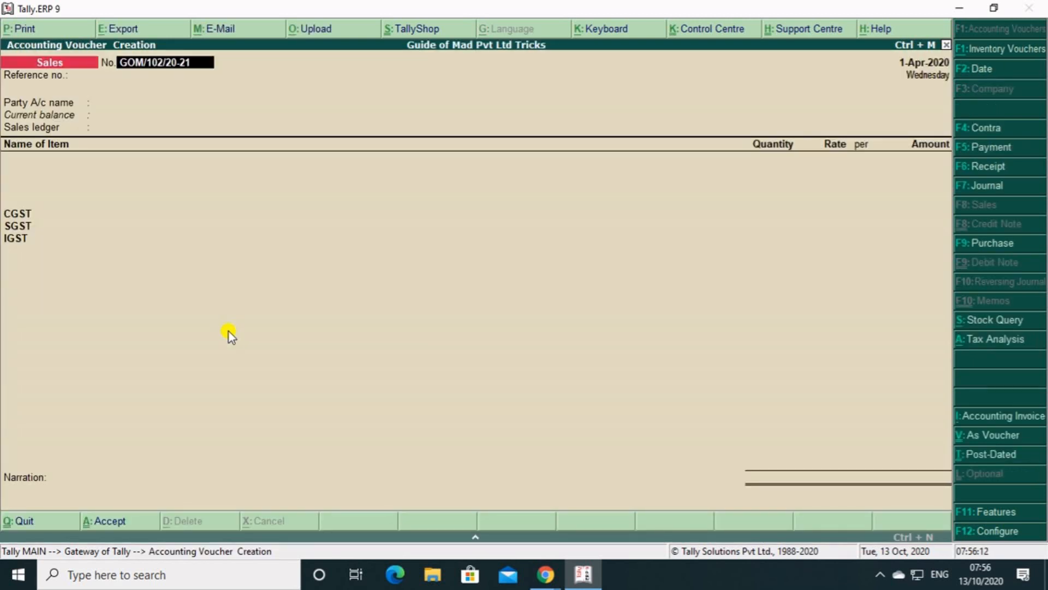
key(Return)
key(Return)
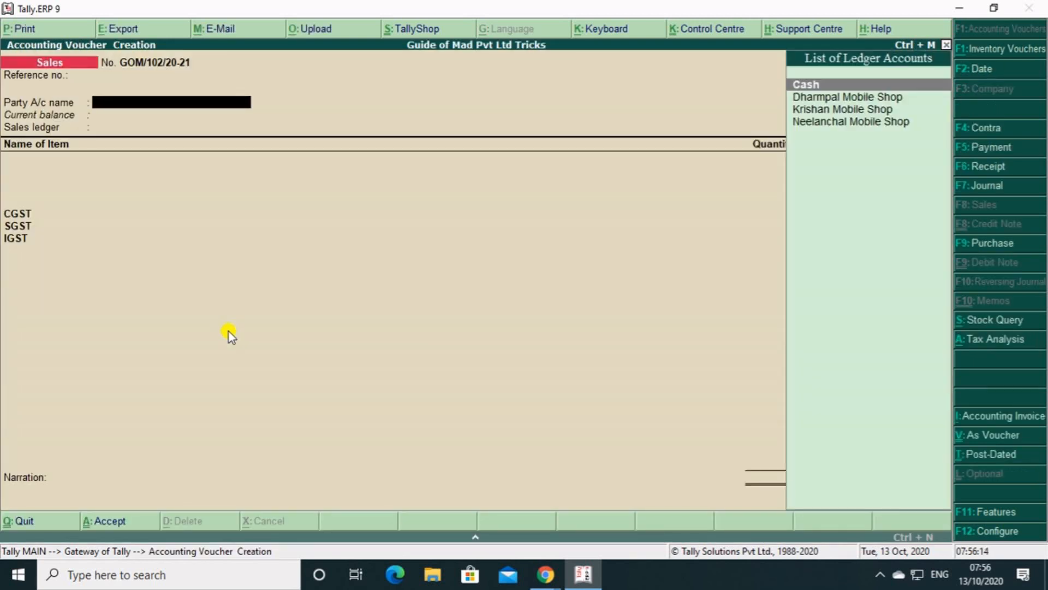
key(Down)
key(Down)
key(Down)
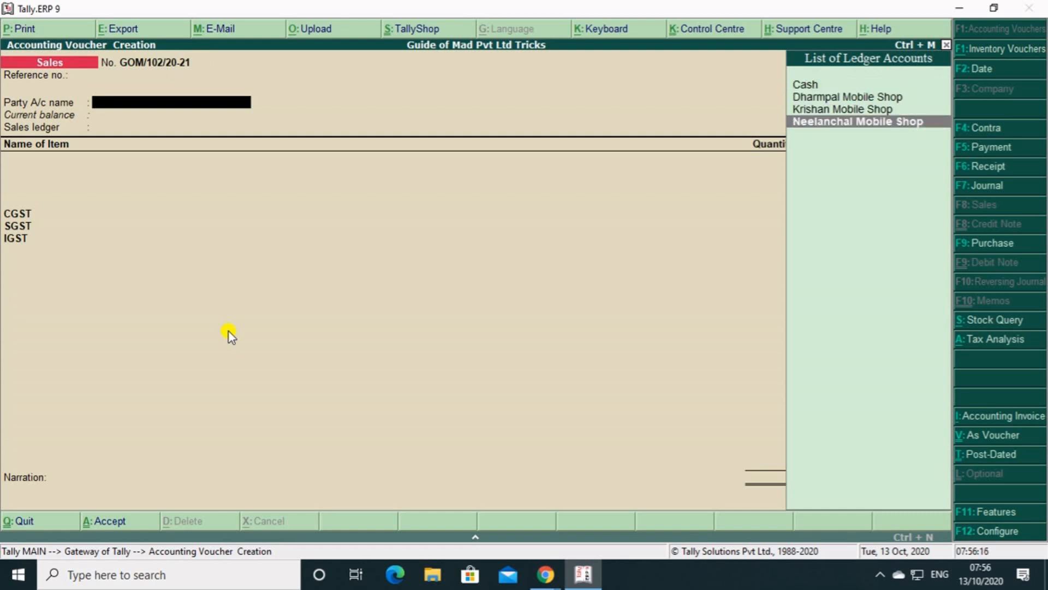
key(Return)
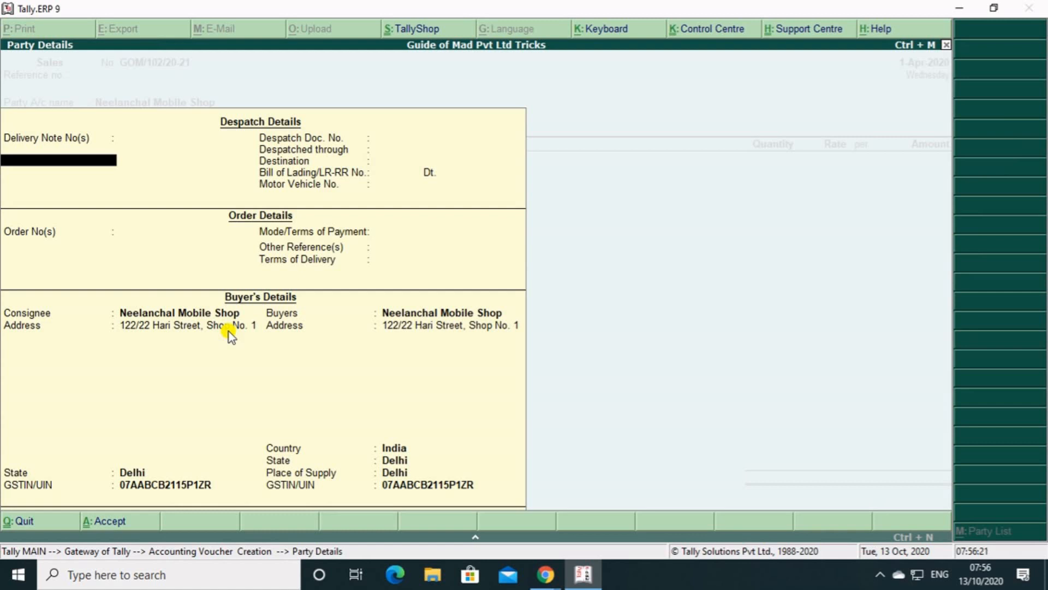
key(ctrl+a)
Choose Dharmpal Mobile Shop as the party with its default party details, and use SALES A/C as the sales ledger.
key(Up)
key(Up)
key(Return)
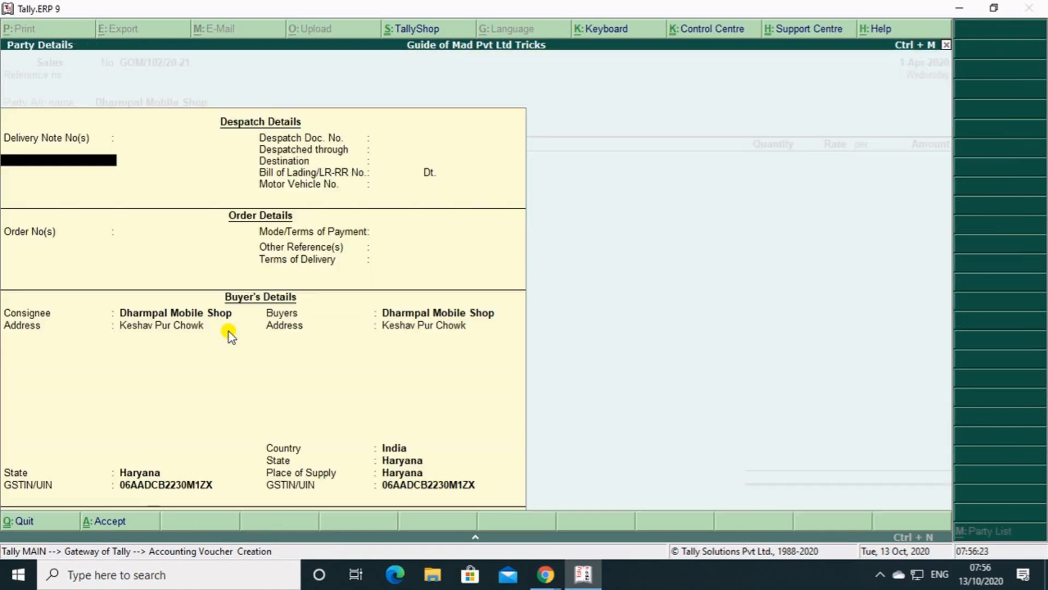
key(ctrl+a)
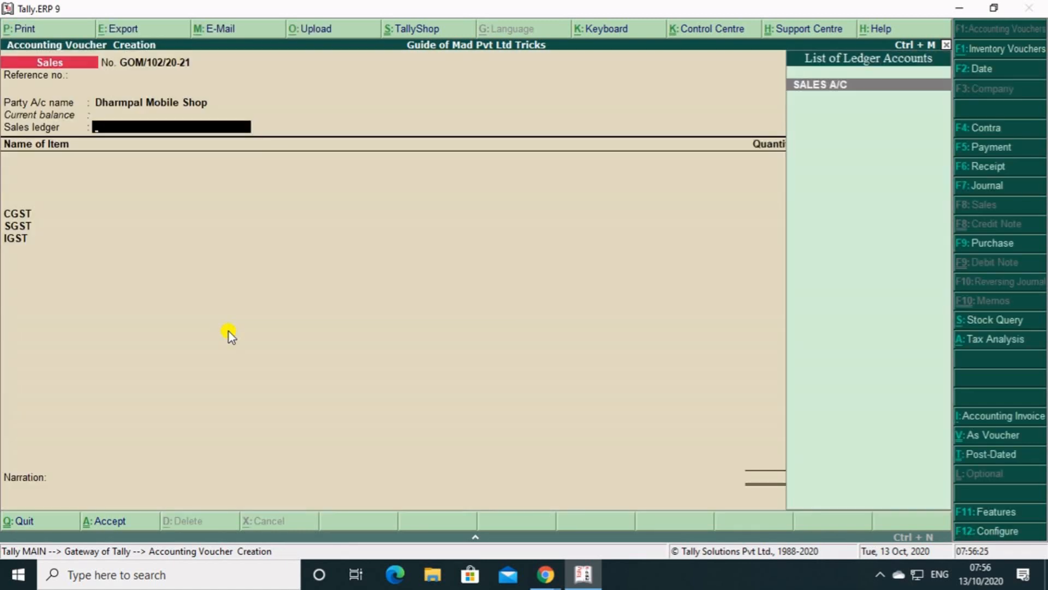
key(Return)
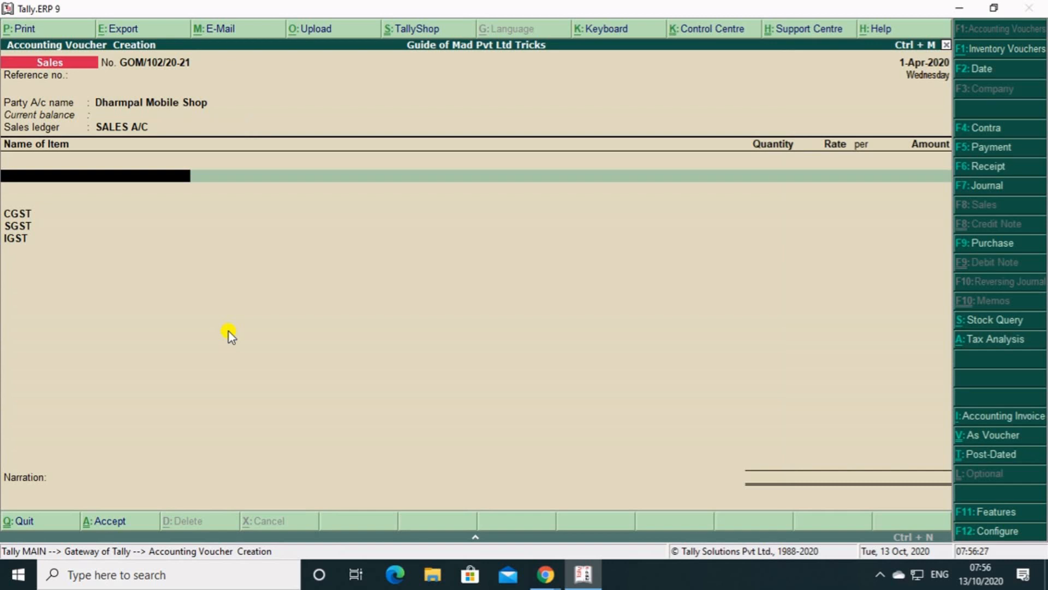
Add 1 pcs of Xiaomi Mi Note 10 Pro at a rate of 48,000 and finish the item list.
text(S)
key(Down)
key(Down)
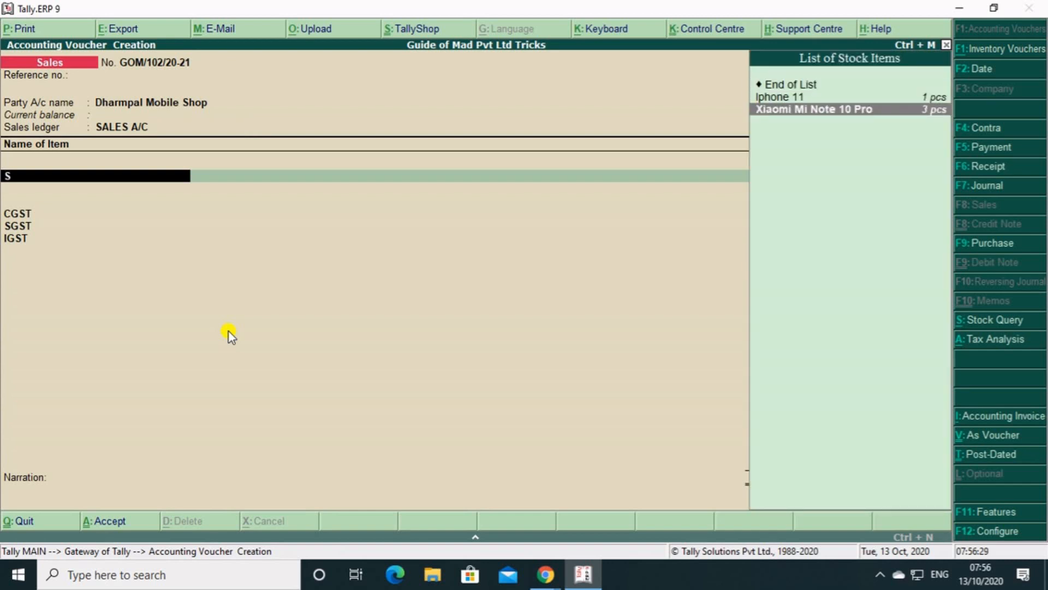
key(Return)
text(1)
key(Return)
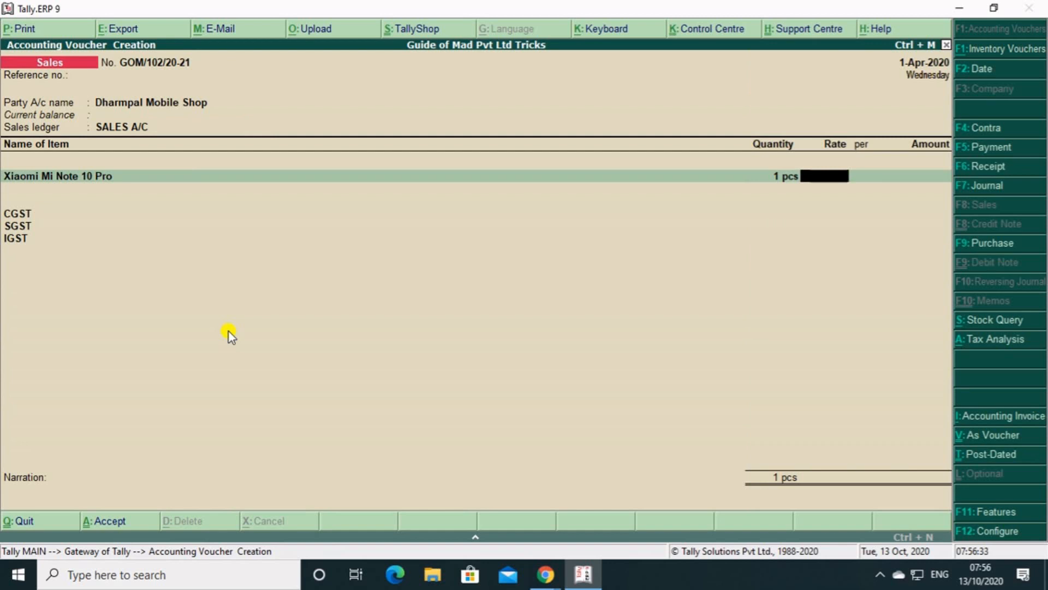
text(48000)
key(Return)
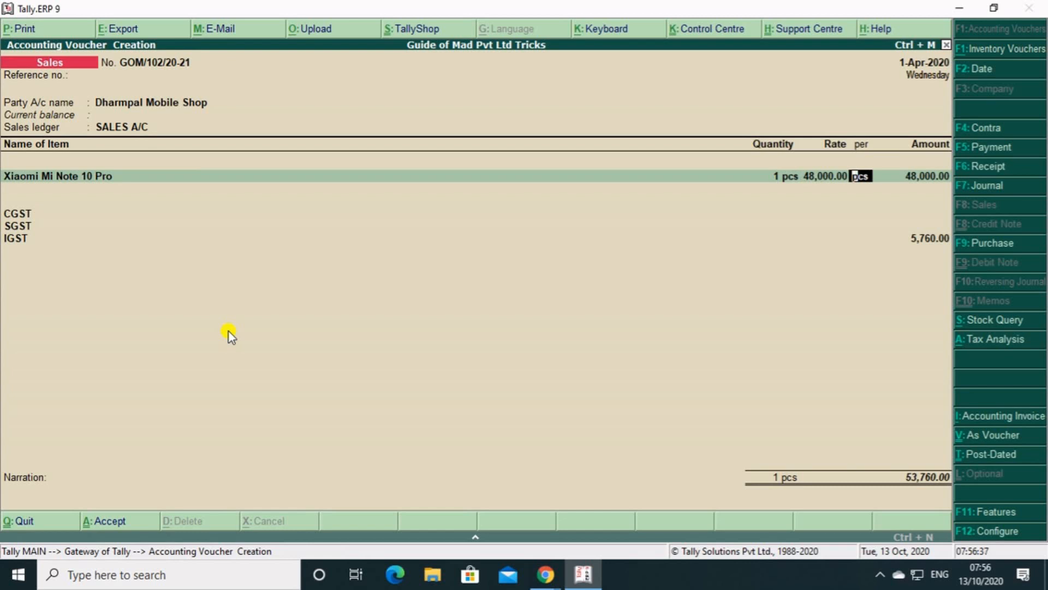
key(Return)
key(Return)
Remove the empty CGST and SGST lines from the sales voucher, keeping IGST.
key(Return)
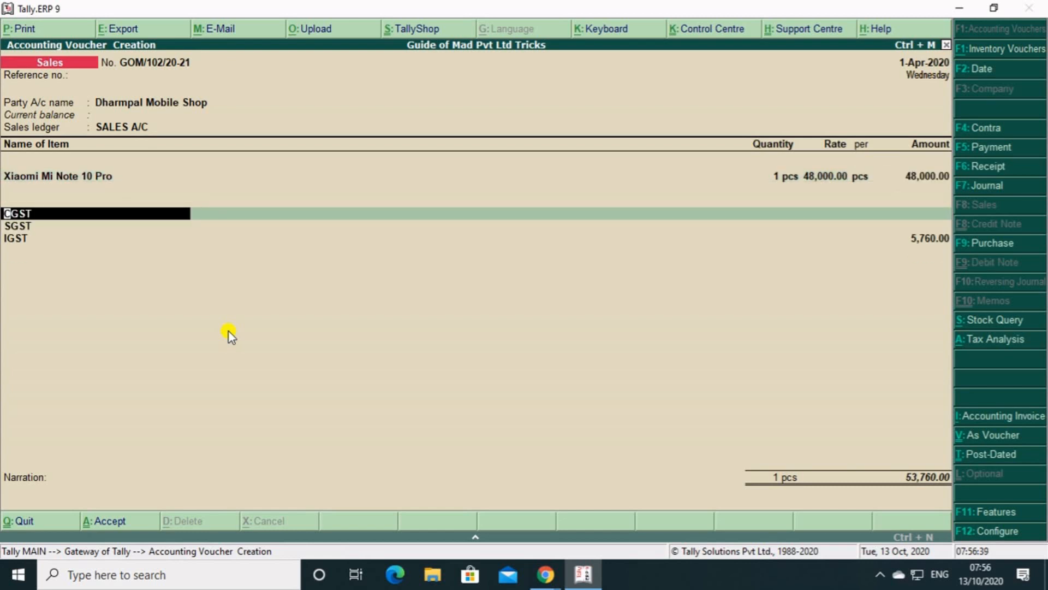
key(space)
key(Return)
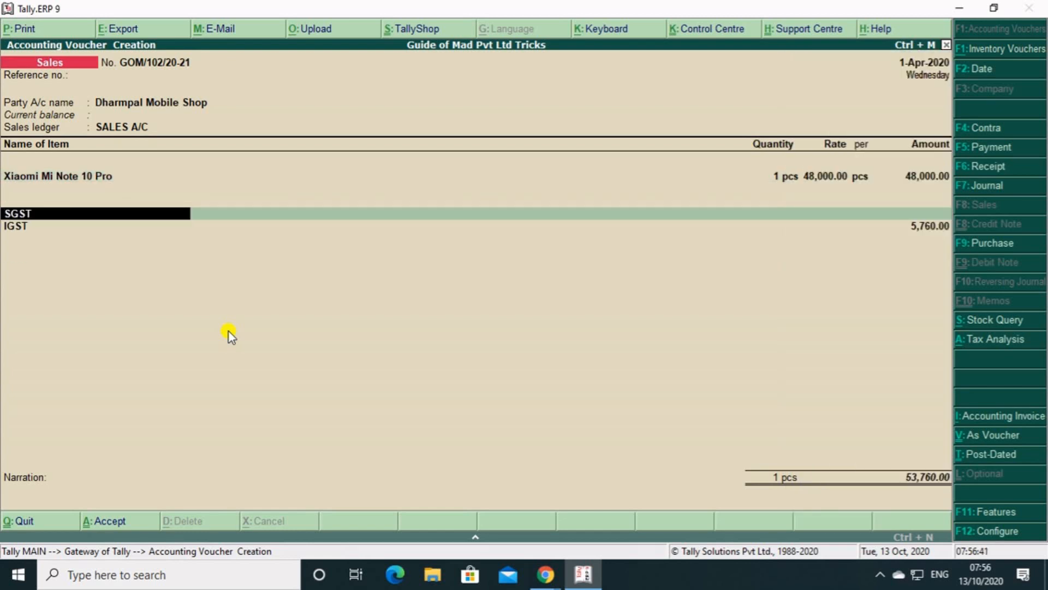
key(space)
key(Return)
key(Return)
key(Return)
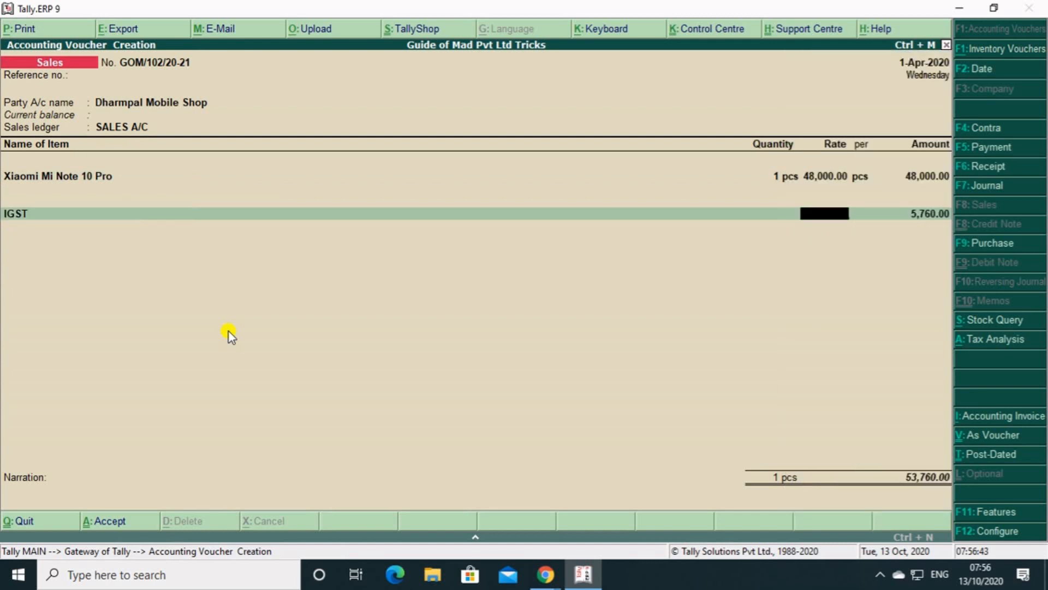
key(Return)
key(Return)
key(Return)
Remove the extra SGST line and the duplicate IGST line so the voucher carries a single IGST entry.
key(Return)
key(Return)
key(Return)
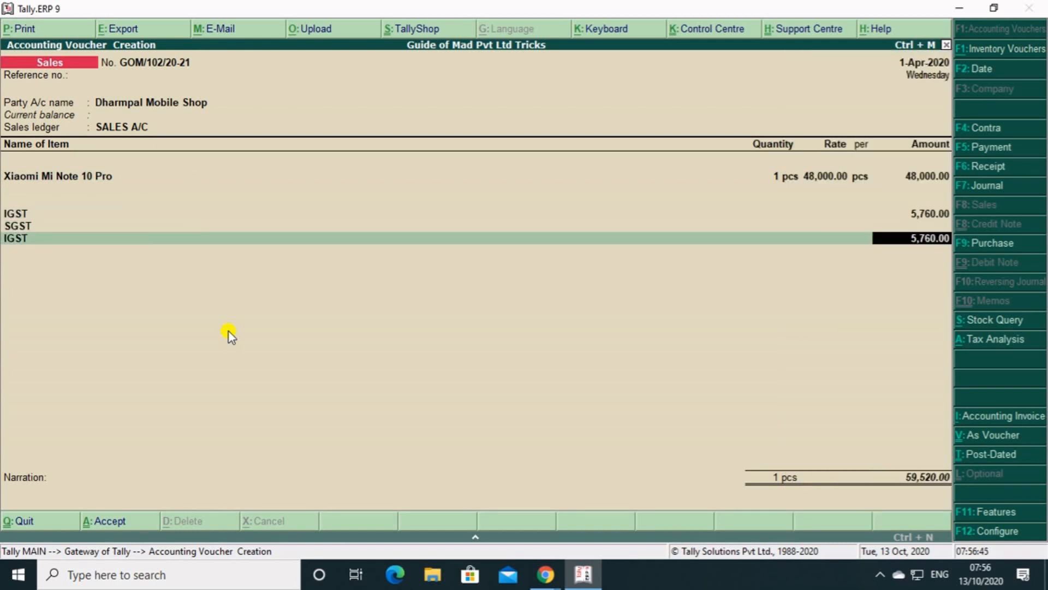
key(Return)
key(BackSpace)
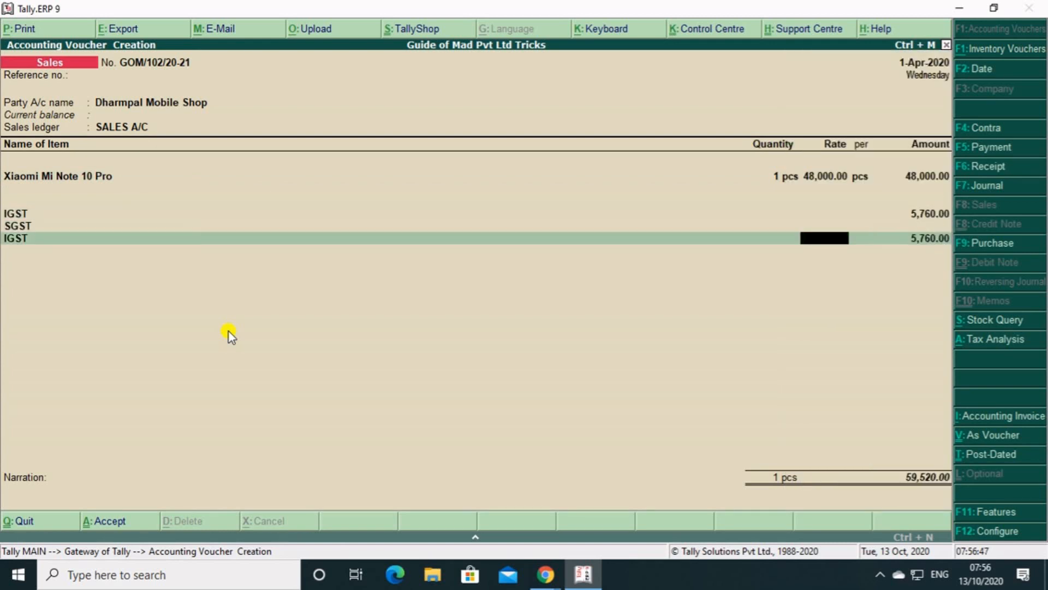
key(BackSpace)
key(BackSpace)
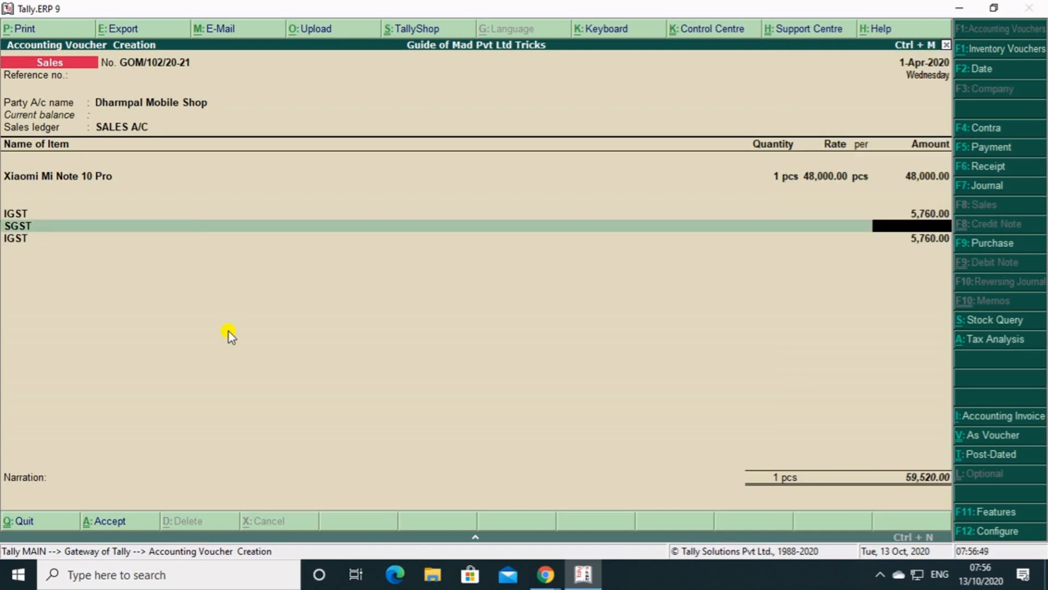
key(BackSpace)
key(Up)
key(Up)
key(Up)
key(Up)
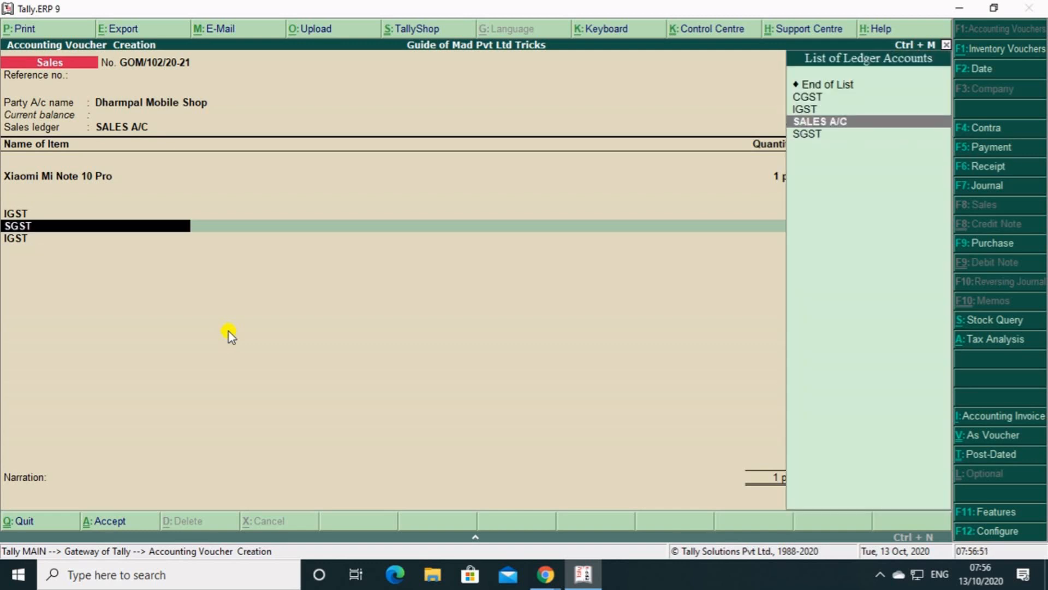
key(Return)
key(Up)
key(Up)
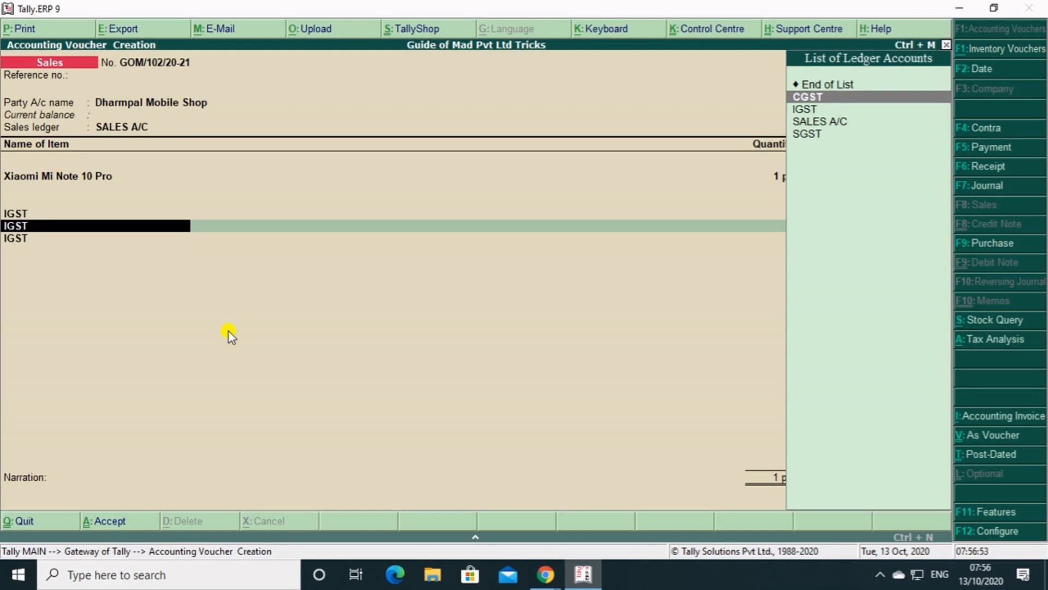
key(Return)
key(Up)
key(Up)
key(Return)
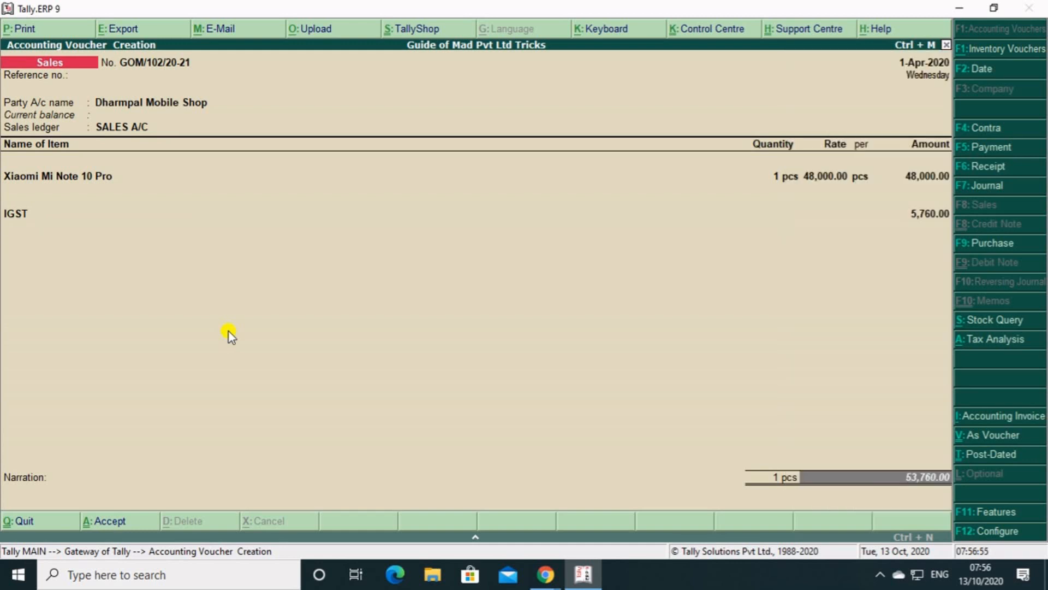
Record the full bill amount as a new reference for Dharmpal Mobile Shop, leave the narration blank and save the voucher.
key(Return)
key(Return)
key(Return)
key(Return)
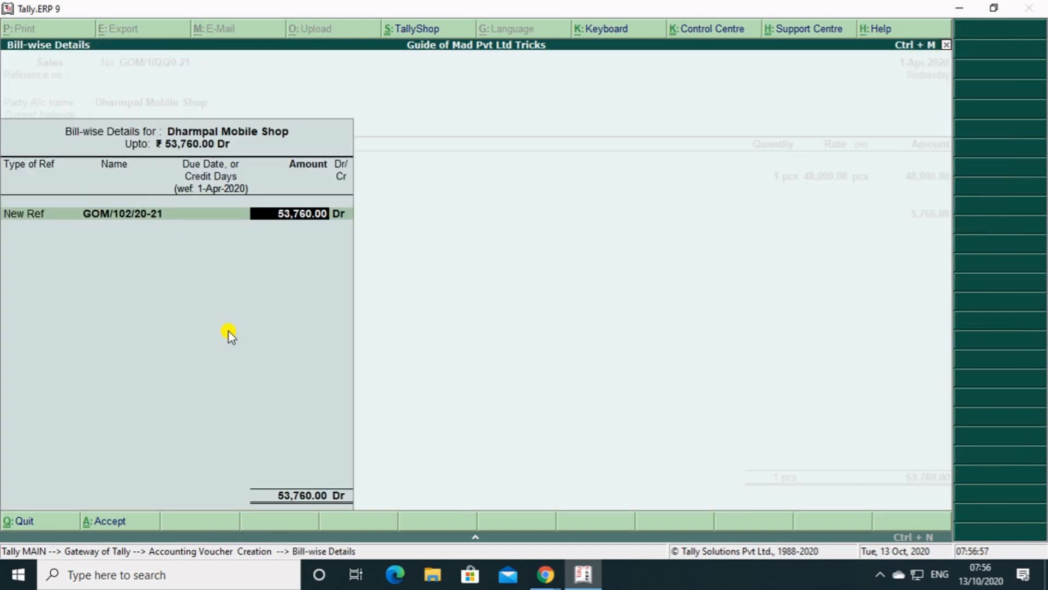
key(Return)
key(Return)
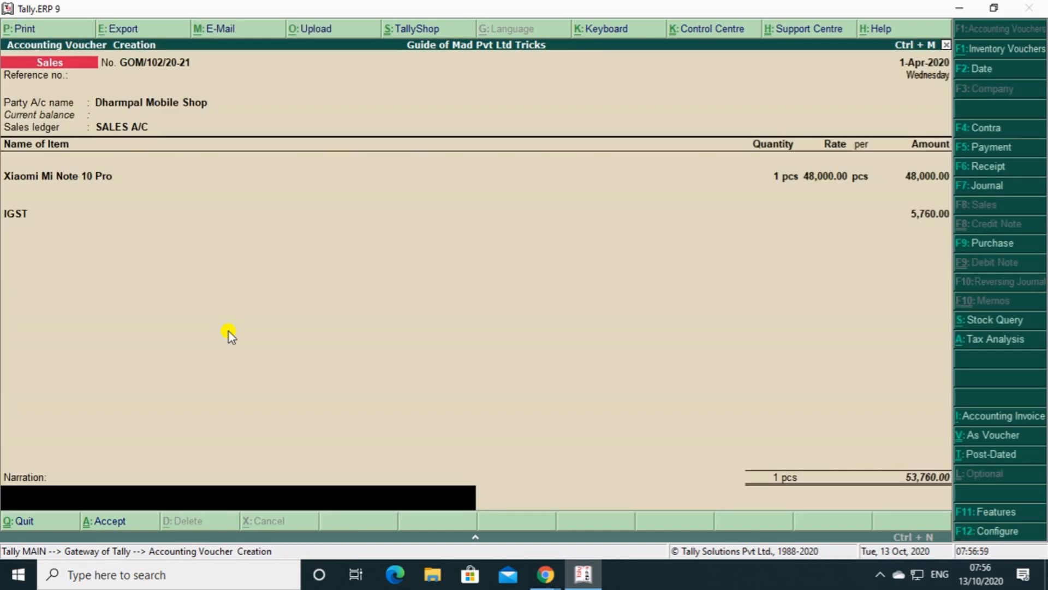
key(Return)
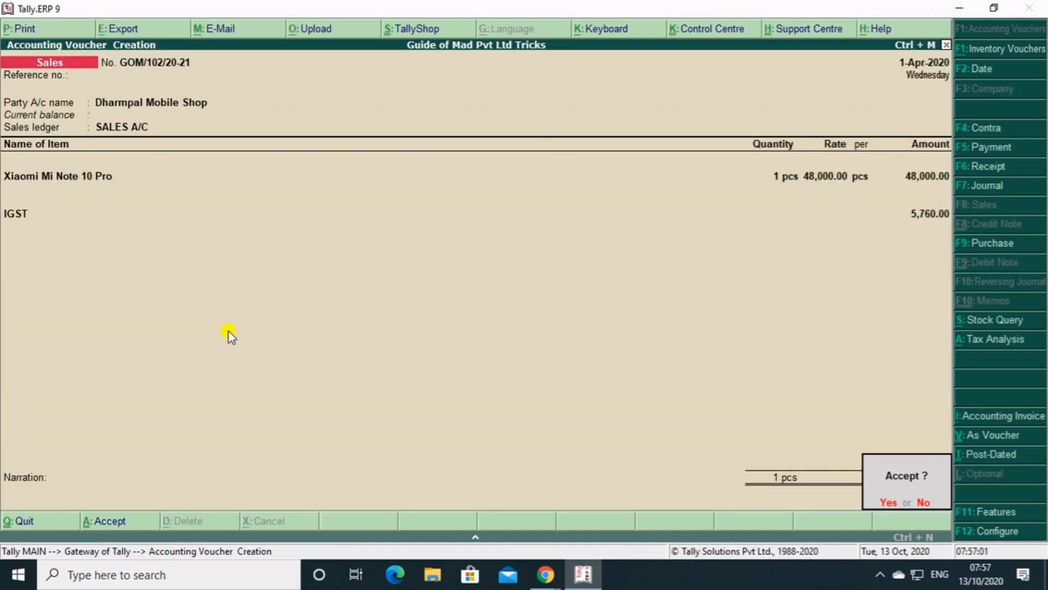
key(Return)
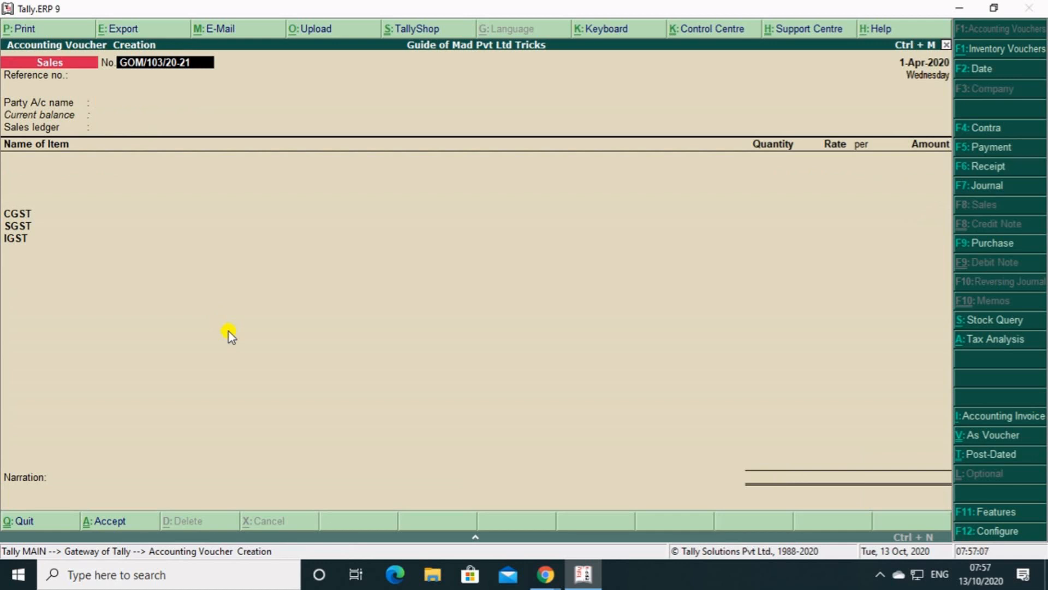
Leave the empty sales voucher and go to the voucher type masters under the accounts information.
key(Escape)
key(Escape)
key(Return)
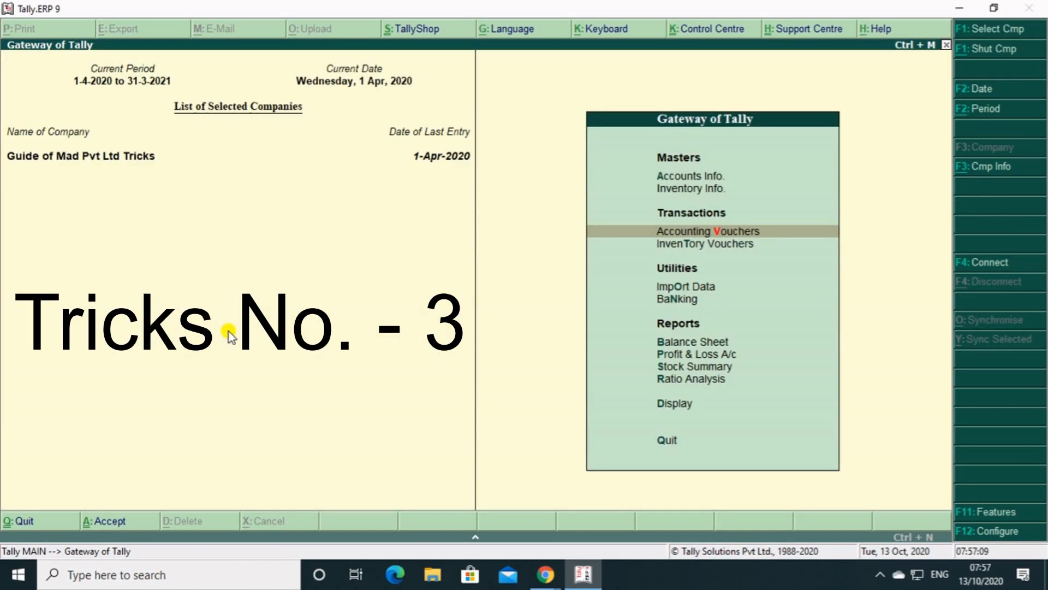
key(a)
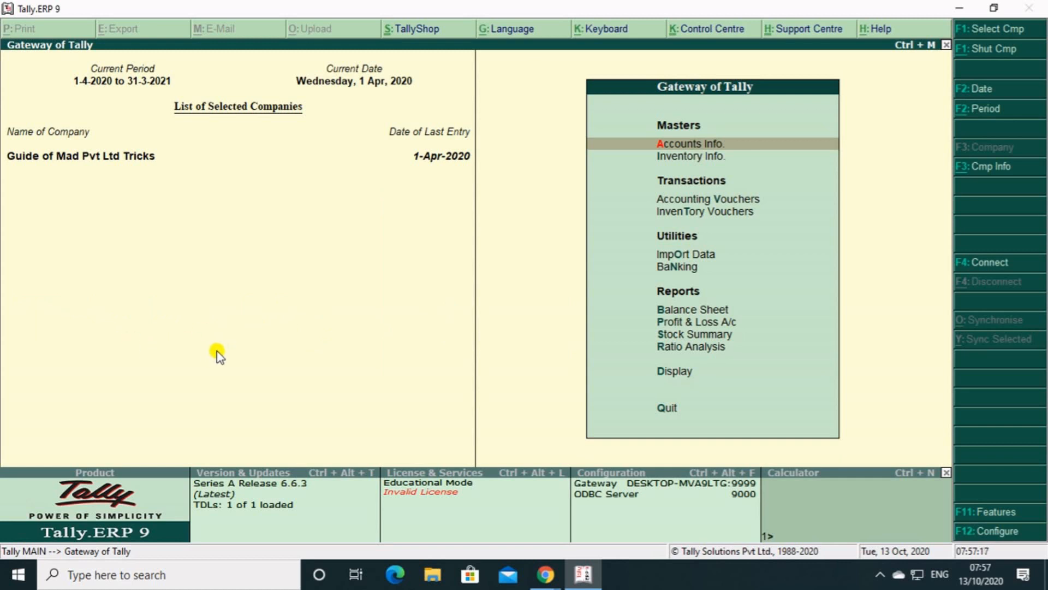
key(Down)
key(Up)
key(Return)
key(Down)
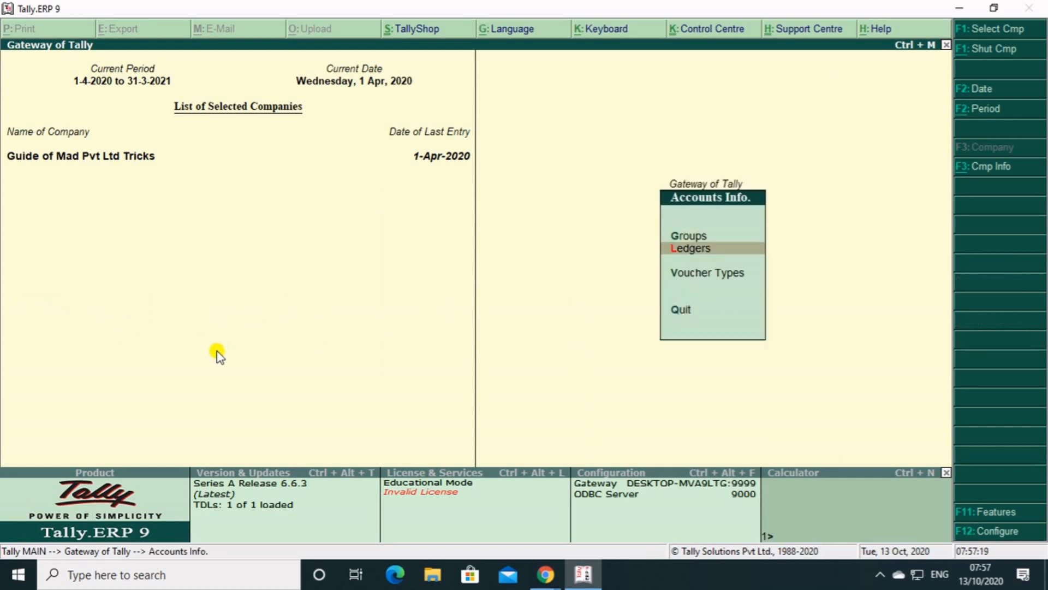
key(Down)
key(Return)
key(Return)
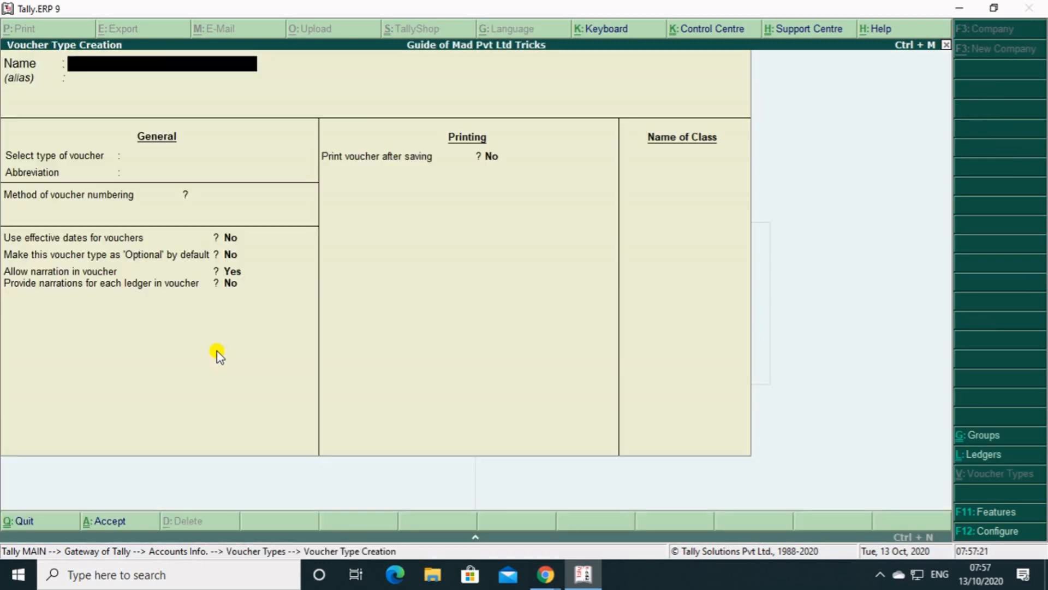
Leave the blank voucher type creation form and open the Sales voucher type for alteration.
key(Escape)
key(Down)
key(Down)
key(Down)
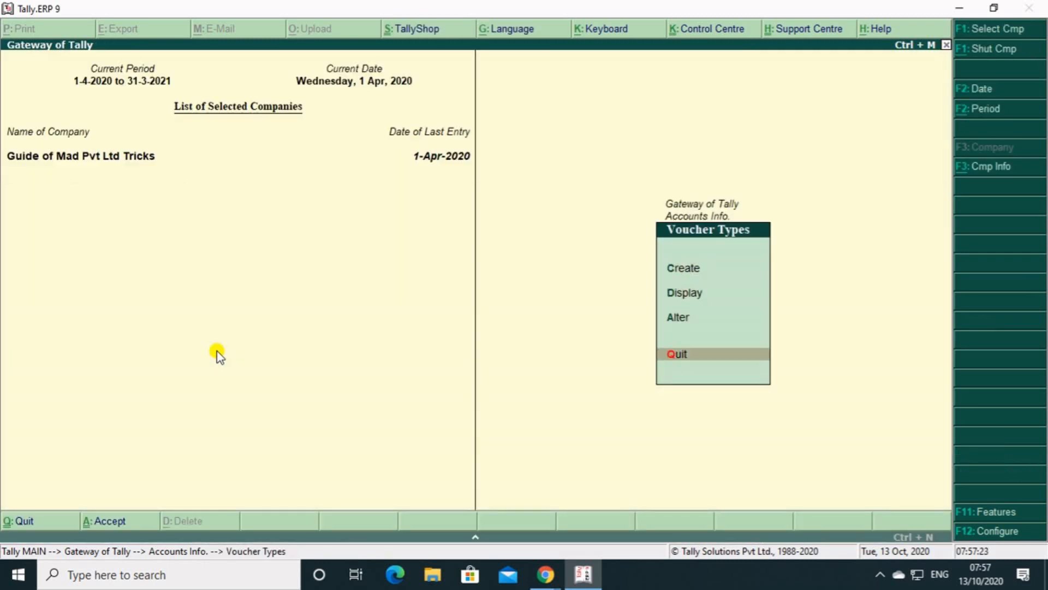
key(Up)
key(Return)
key(Down)
key(Down)
key(Down)
key(Down)
key(Down)
key(Down)
key(Down)
key(Down)
key(Down)
key(Down)
key(Down)
key(Down)
key(Down)
key(Down)
key(Down)
key(Down)
key(Down)
key(Down)
key(Down)
key(Down)
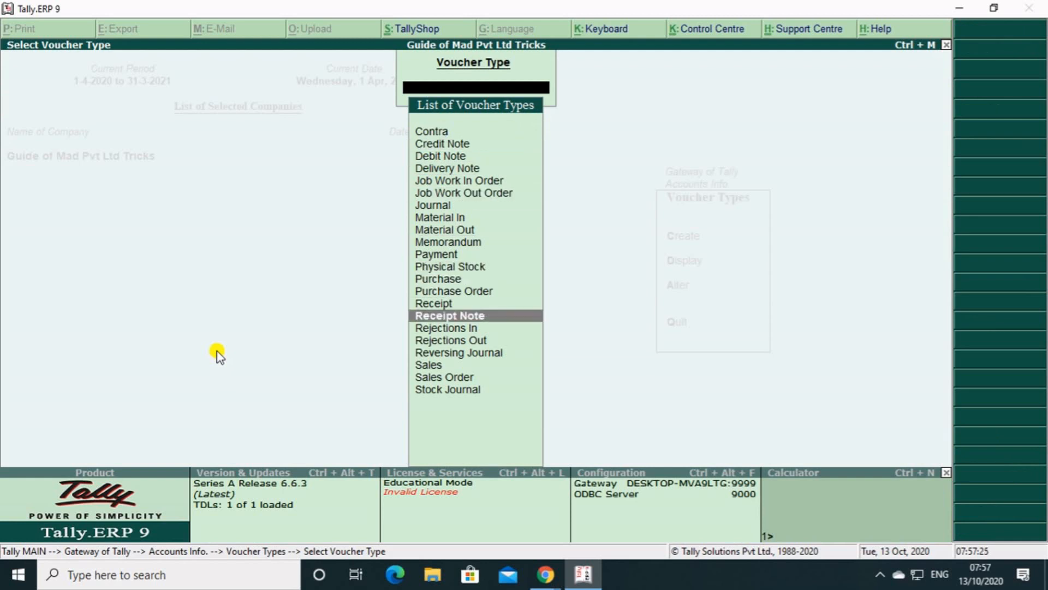
key(Return)
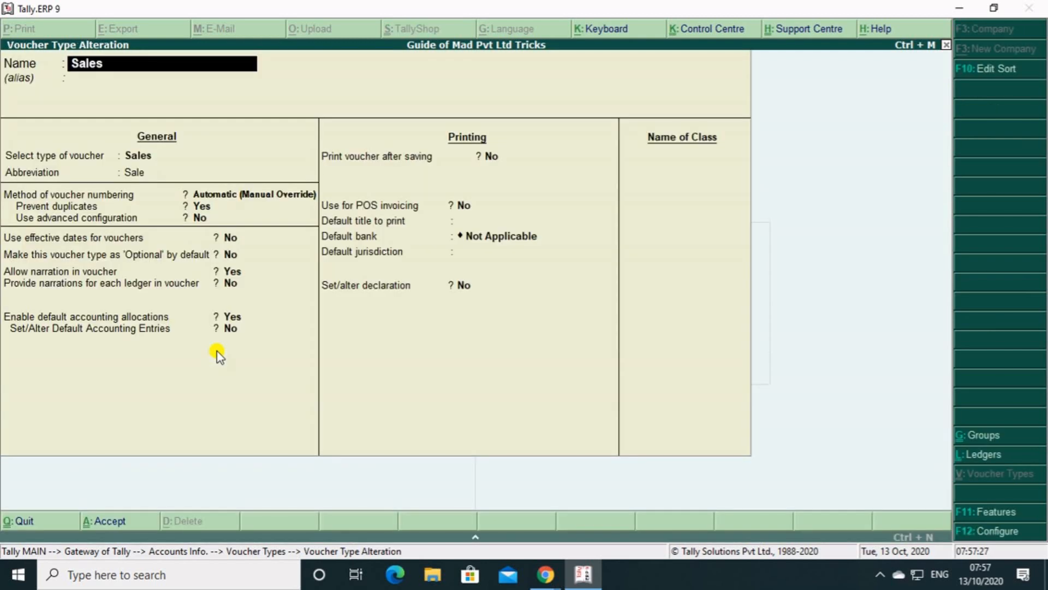
Keep the existing general and printing settings of the Sales voucher type and add a voucher class named LOCAL SALES.
key(Return)
key(Return)
key(Return)
key(Return)
key(Return)
key(Return)
key(Return)
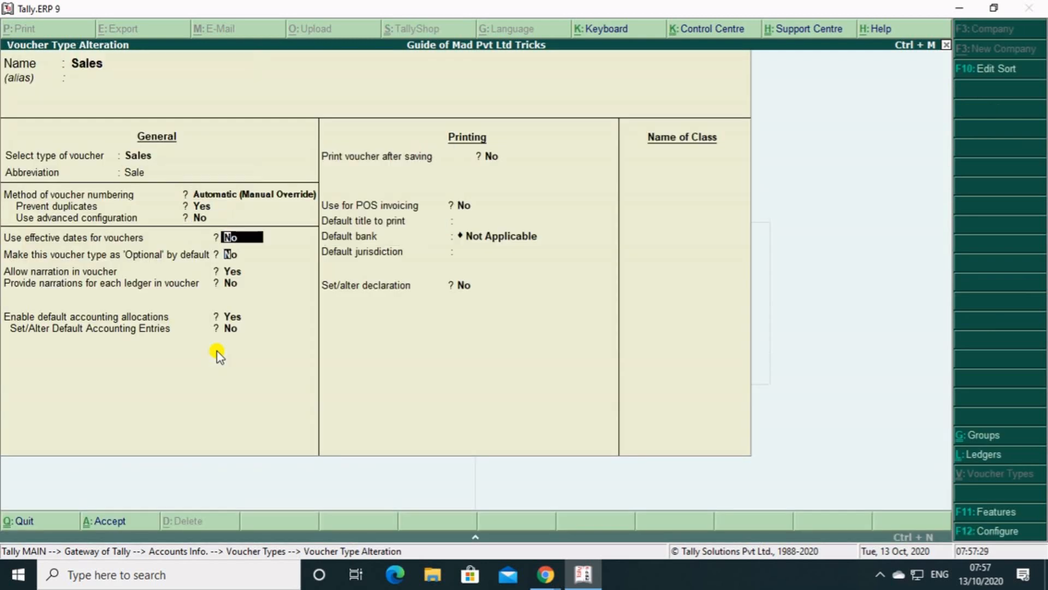
key(Return)
key(Return)
key(Return)
key(Return)
key(Return)
key(Return)
key(Return)
key(Return)
key(Return)
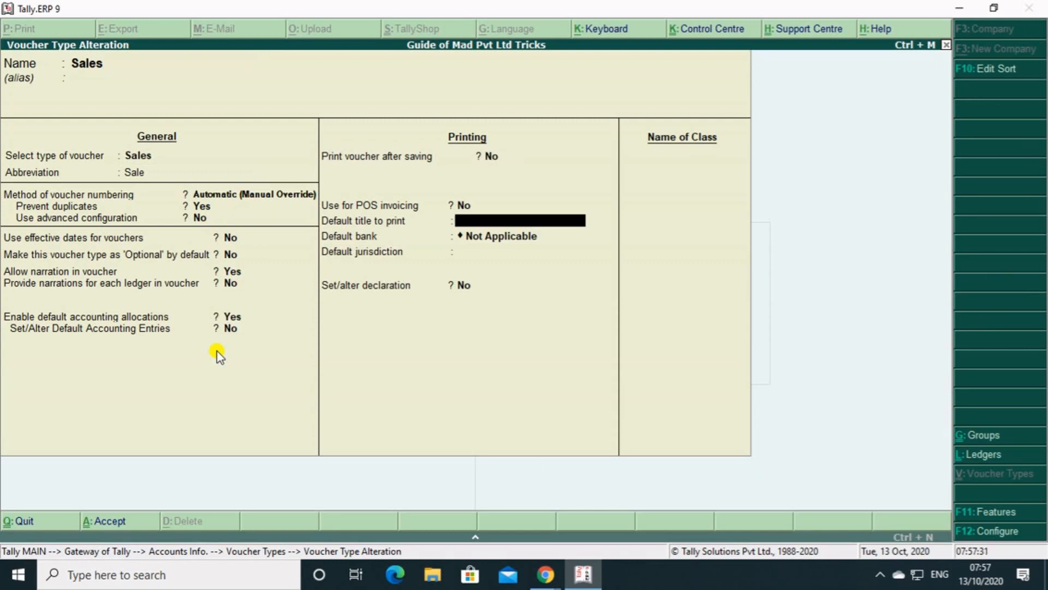
key(Return)
key(Return)
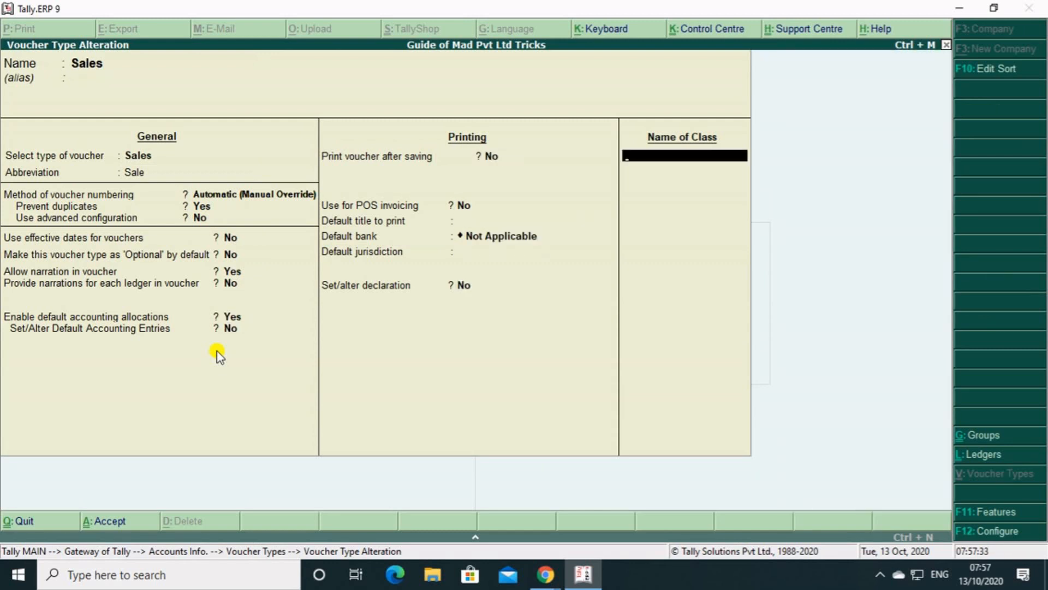
text(LOCAL SALES)
Exclude no groups from the LOCAL SALES class and include only Sundry Debtors and Cash-in-Hand.
key(Return)
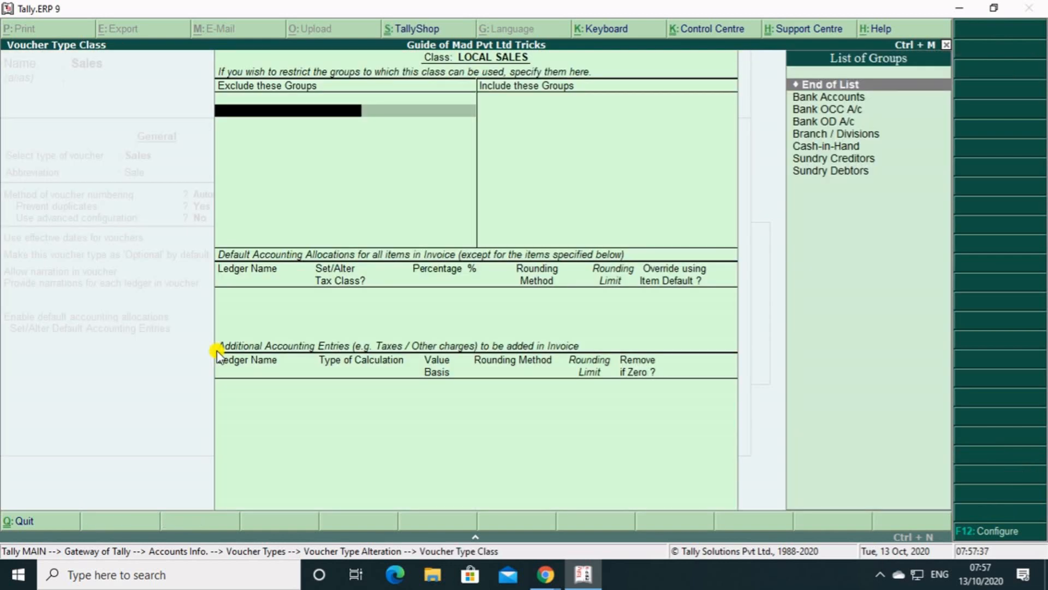
key(Return)
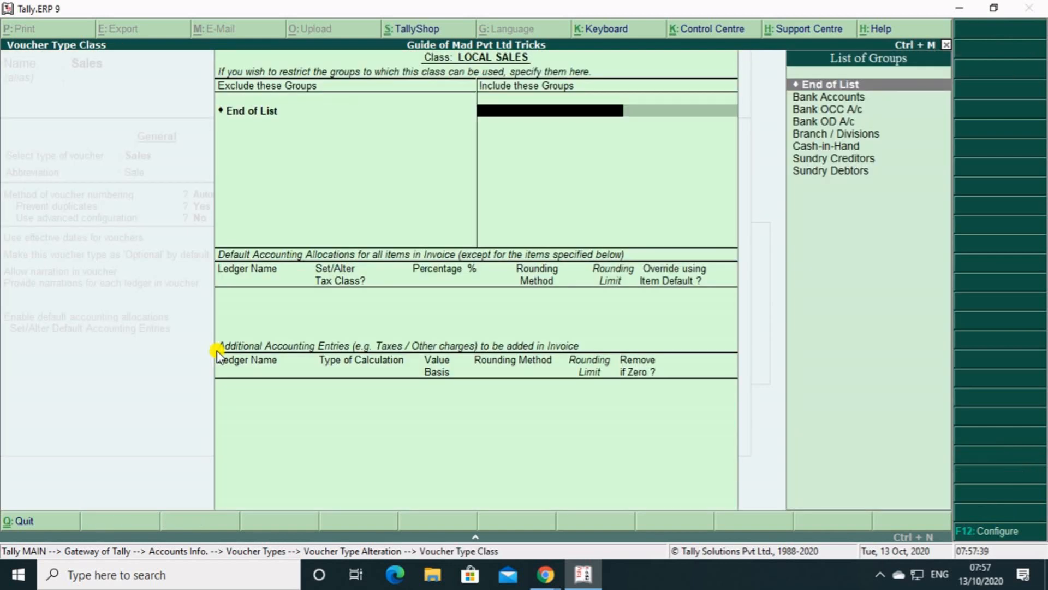
key(Down)
key(Down)
key(Down)
key(Down)
key(Down)
key(Down)
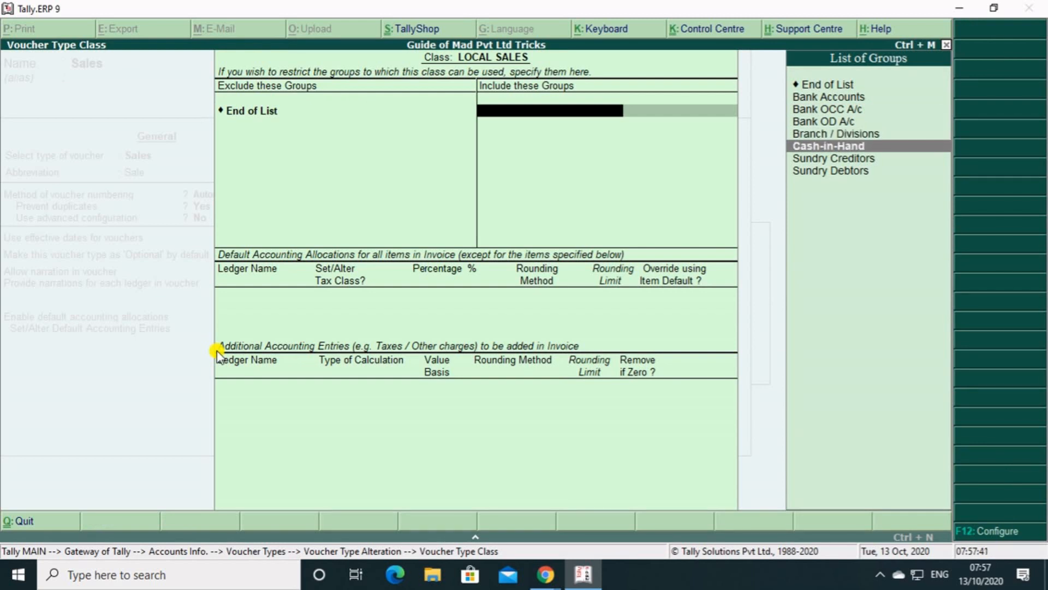
key(Down)
key(Return)
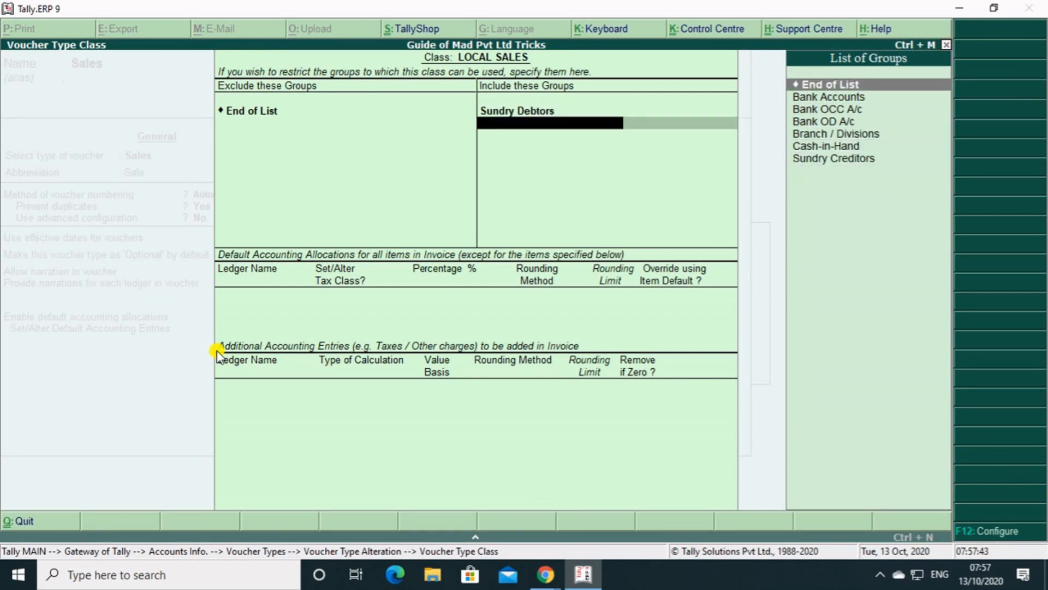
key(Down)
key(Down)
key(Down)
key(Down)
key(Down)
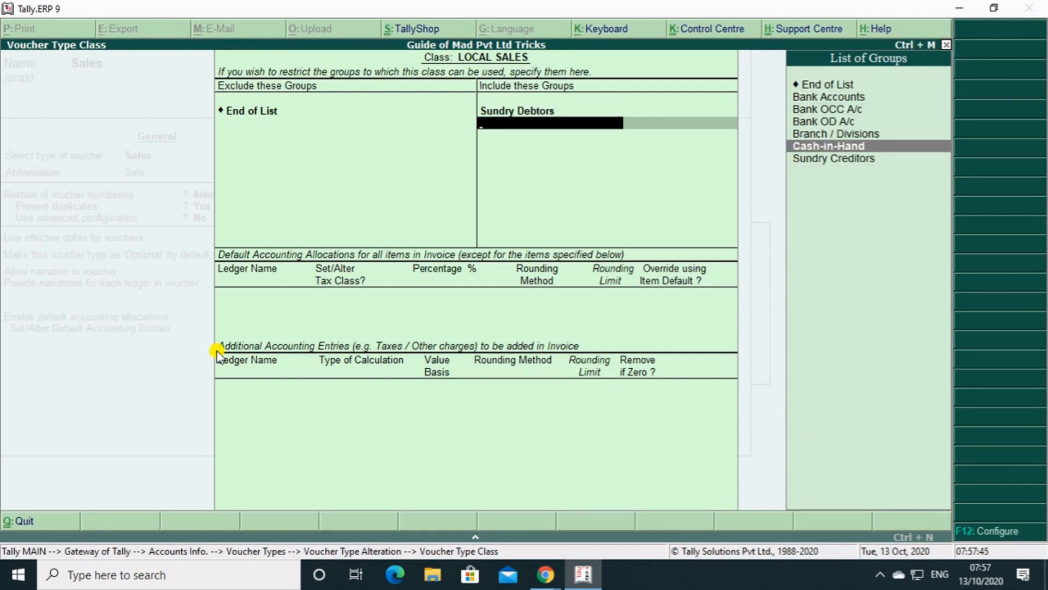
key(Return)
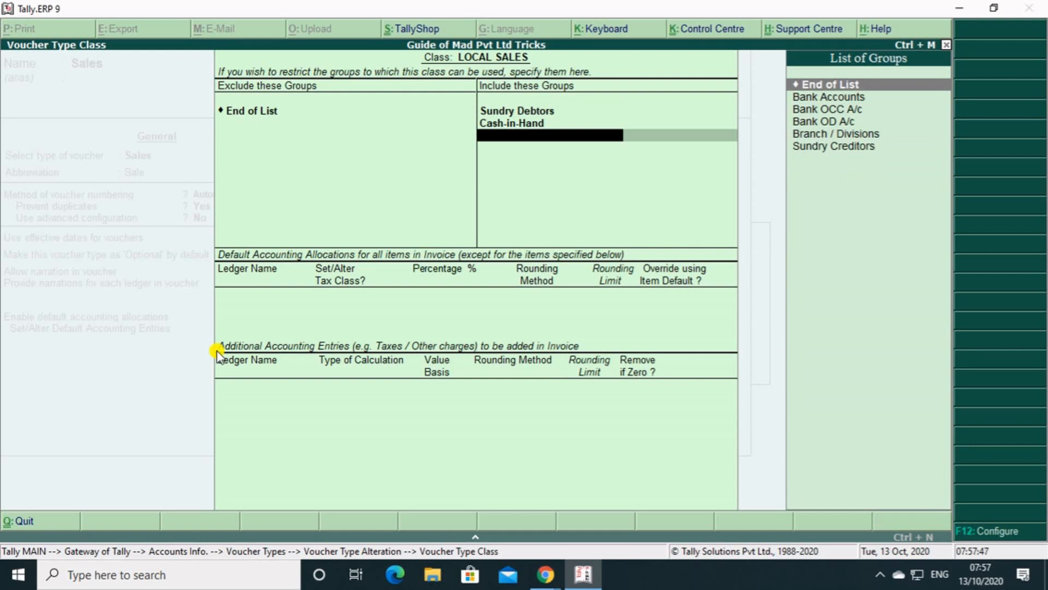
key(Down)
key(Down)
key(Down)
key(Down)
key(Down)
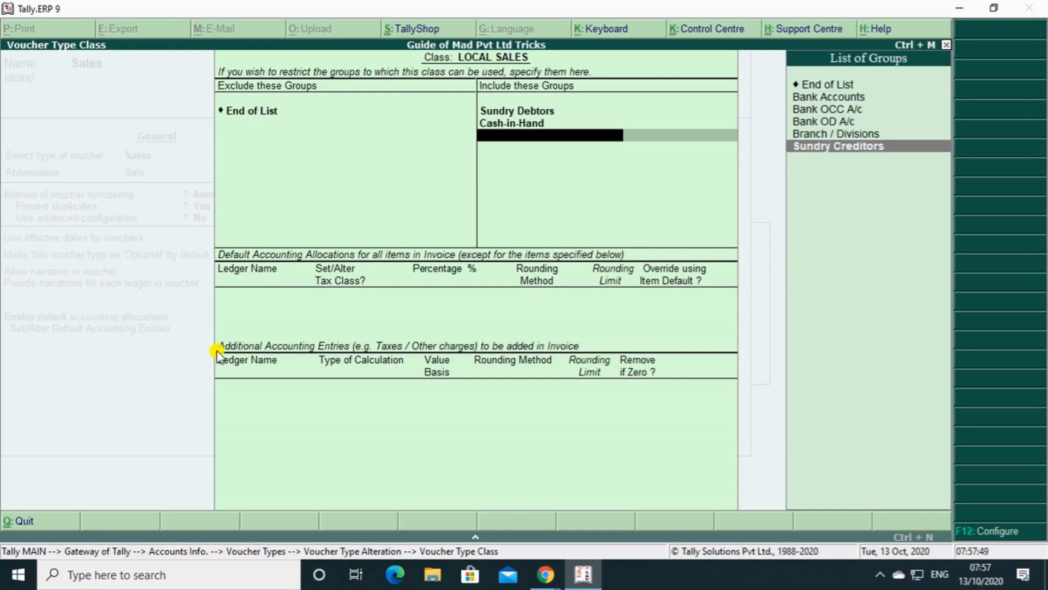
key(Up)
key(Up)
key(Up)
key(Up)
key(Up)
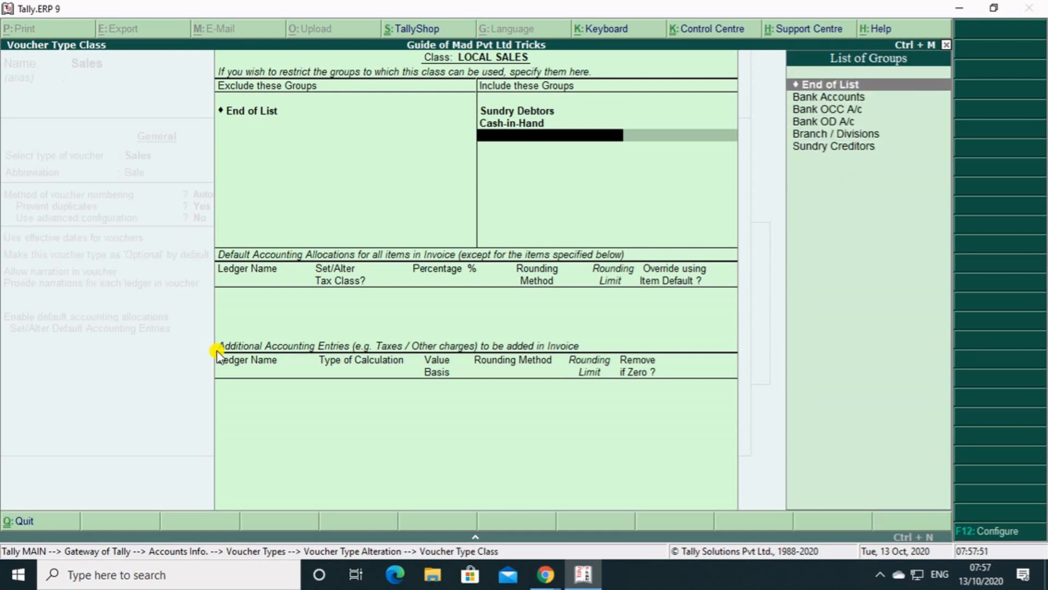
key(Return)
Allocate all items of the LOCAL SALES class to SALES A/C at 100%, without overriding by item default.
key(Return)
key(Return)
key(Return)
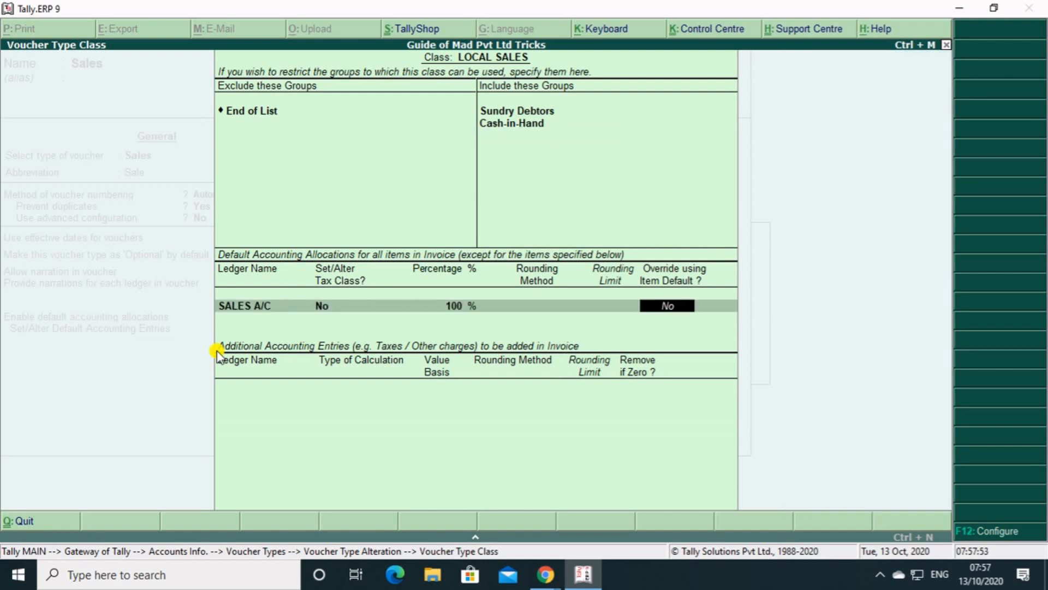
key(Return)
Add CGST and SGST as additional accounting entries of the LOCAL SALES class, removed if zero, and finish the class.
text(C)
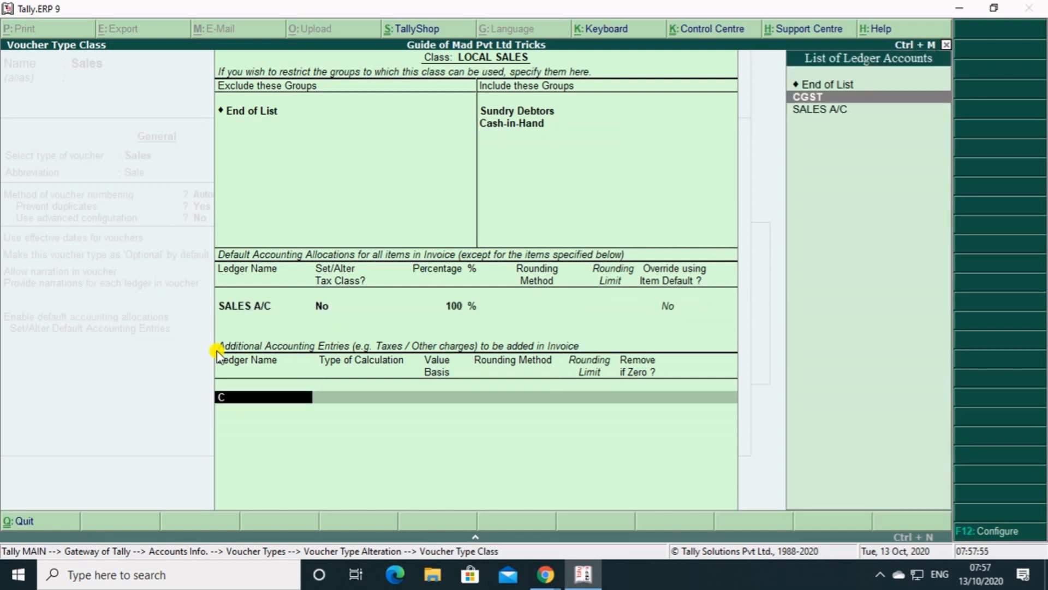
key(Return)
key(Return)
text(S)
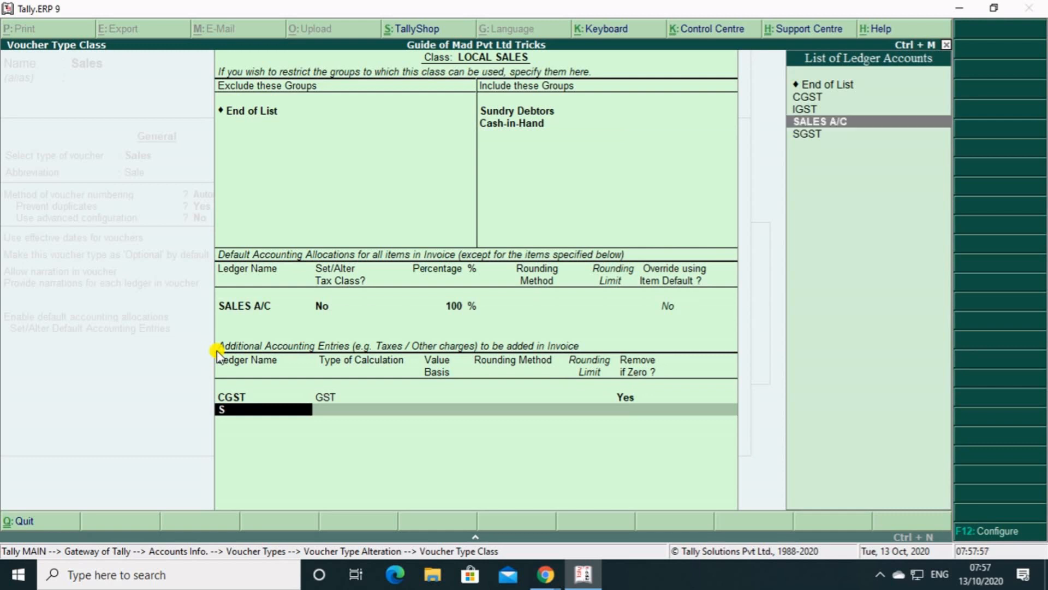
key(Down)
key(Return)
key(Return)
key(Return)
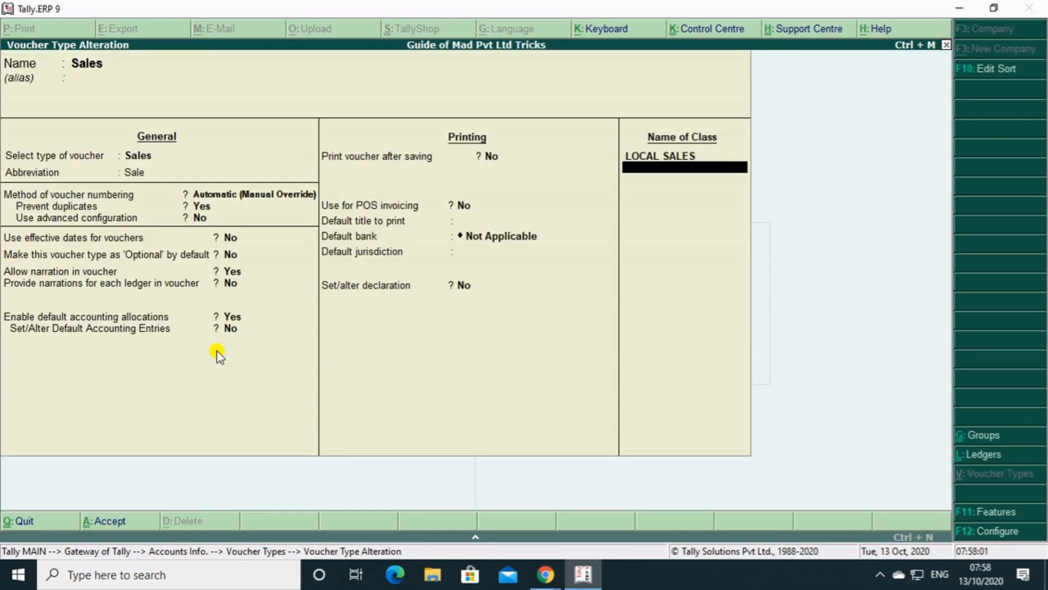
Add a second voucher class named INTERSTATE SALES to the Sales voucher type.
text(INTERSTAT)
key(BackSpace)
key(BackSpace)
text(TATE SALES)
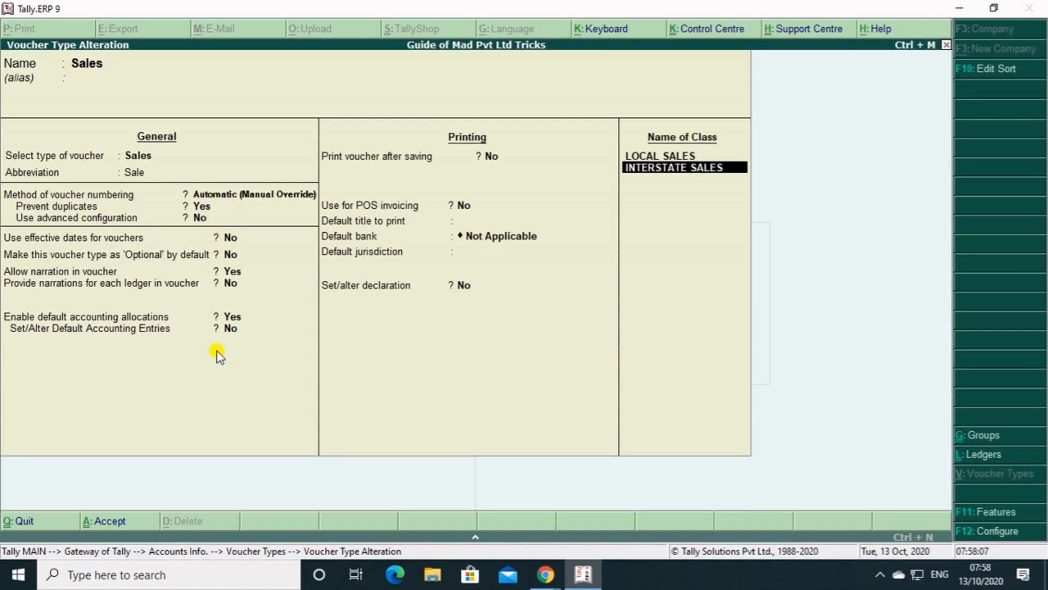
key(Return)
Exclude no groups from the INTERSTATE SALES class and include only Cash-in-Hand and Sundry Debtors.
key(Return)
key(Down)
key(Down)
key(Down)
key(Down)
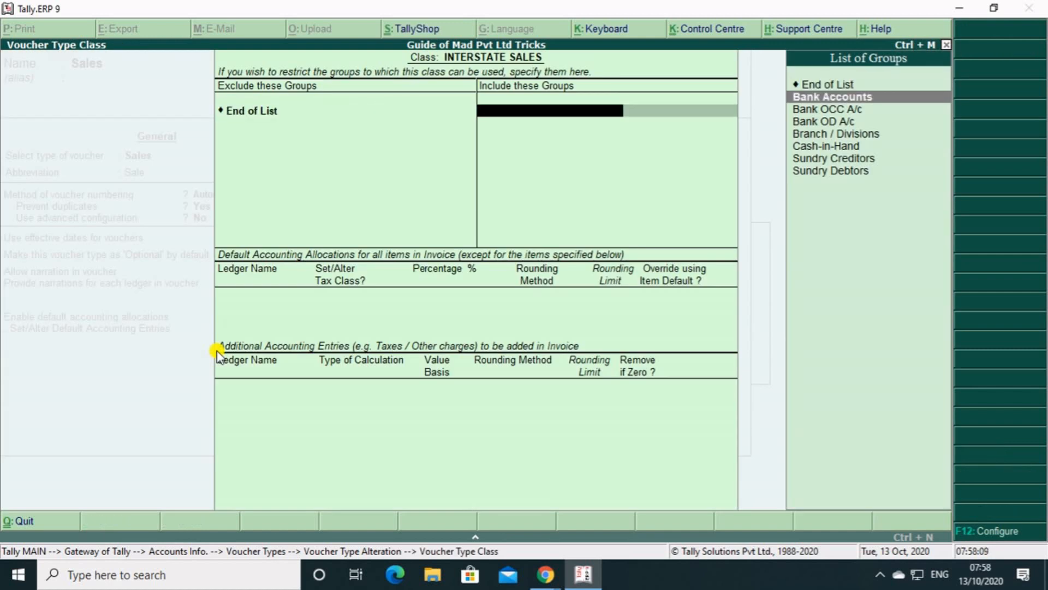
key(Down)
key(Return)
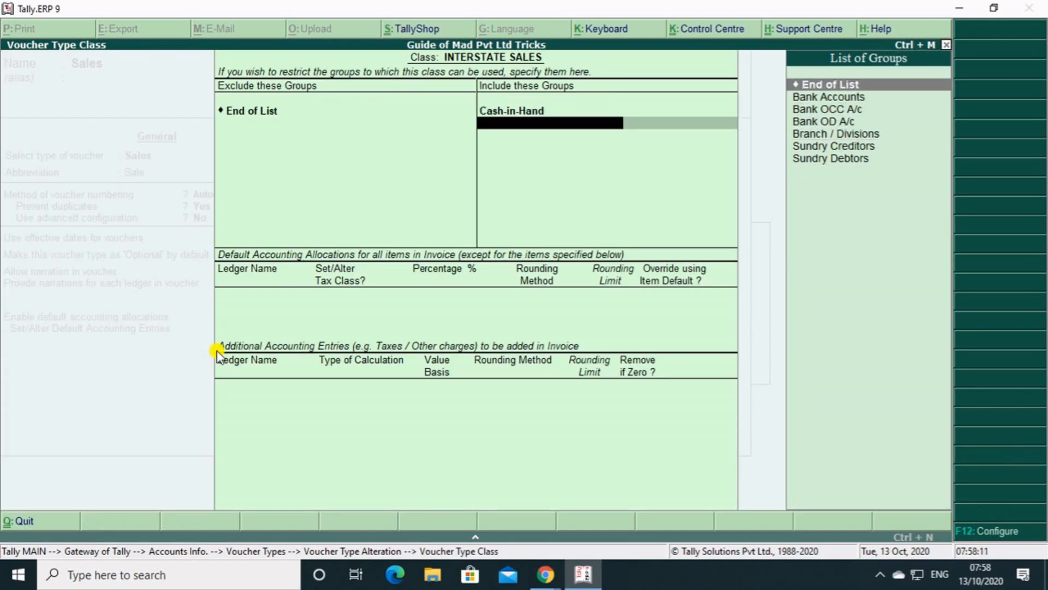
key(Down)
key(Down)
key(Down)
key(Down)
key(Down)
key(Down)
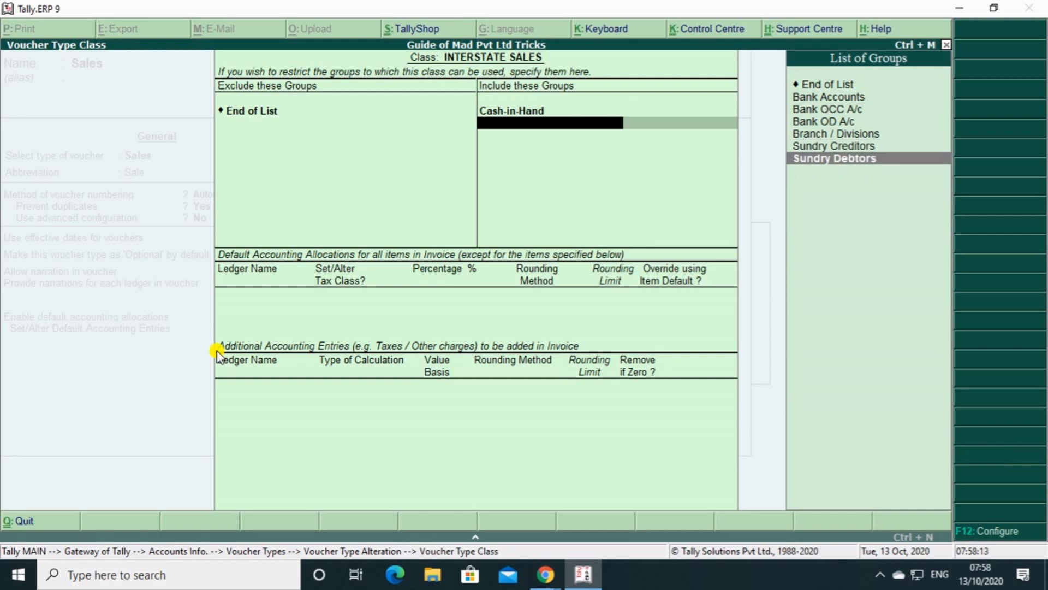
key(Return)
Allocate all INTERSTATE SALES items to SALES A/C at 100% and add IGST as an additional entry, removed if zero.
key(Return)
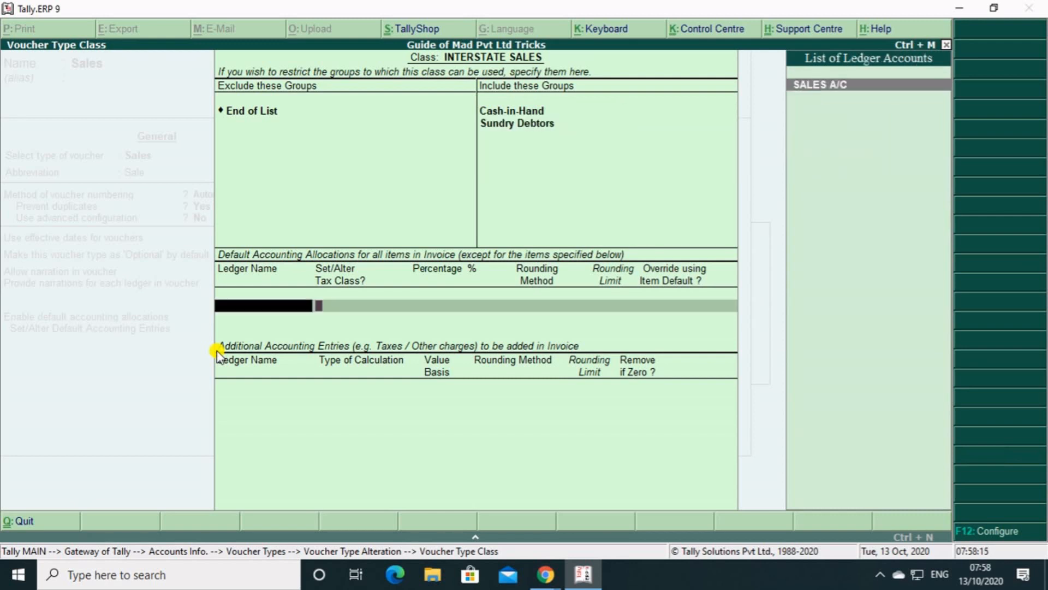
key(Return)
key(Return)
key(Return)
key(Return)
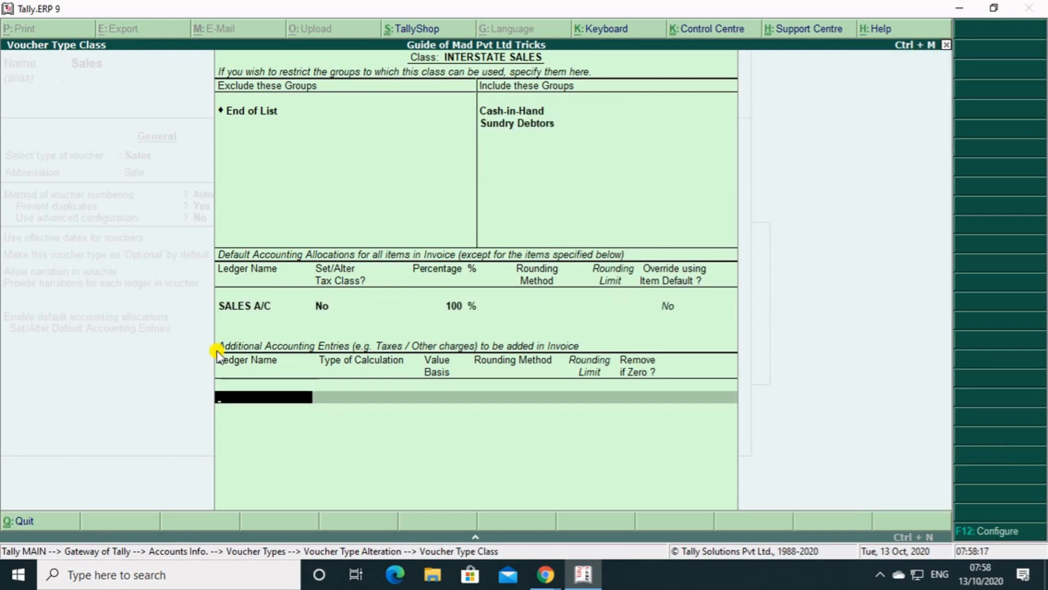
key(Return)
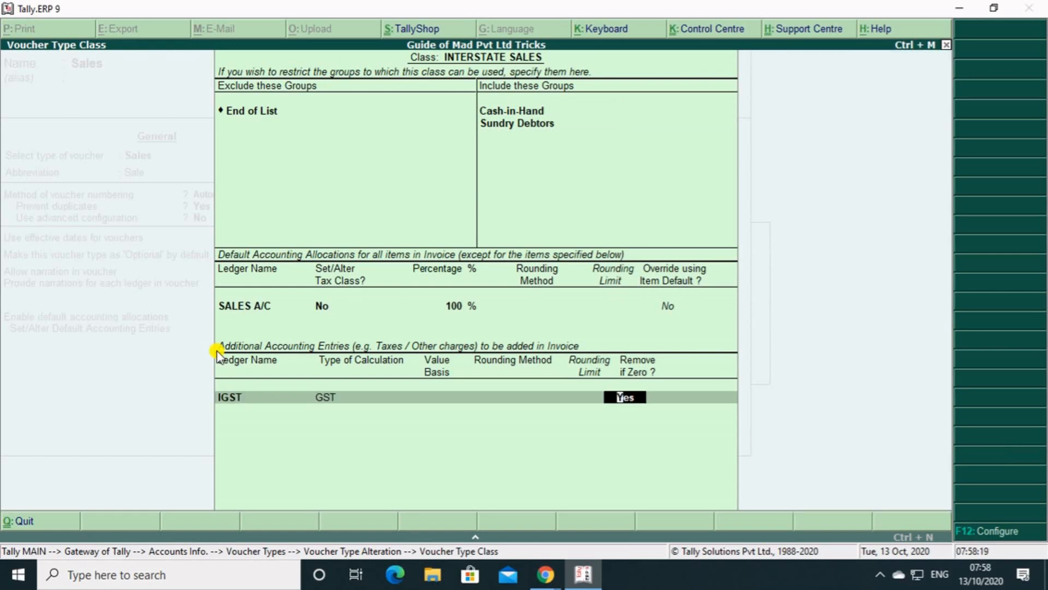
key(Return)
key(Return)
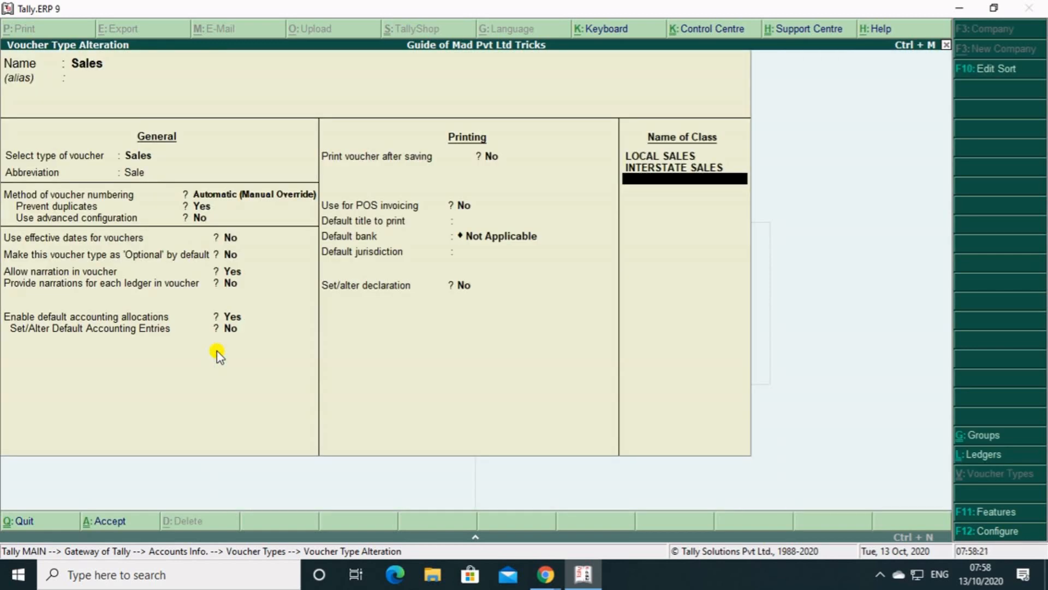
Save the Sales voucher type with its classes and open a new sales voucher.
key(ctrl+a)
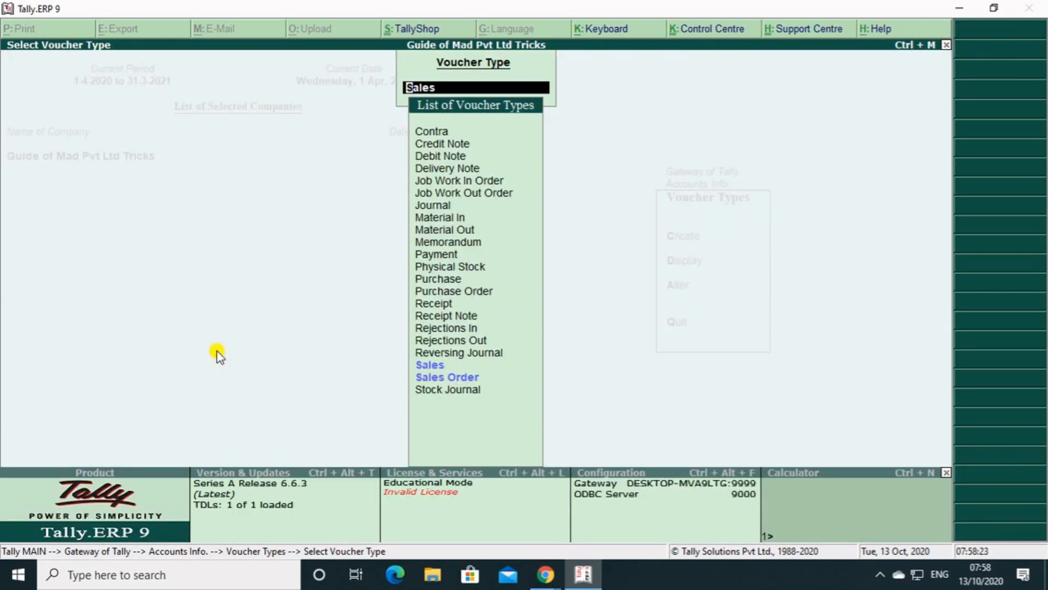
key(Escape)
key(Escape)
key(Escape)
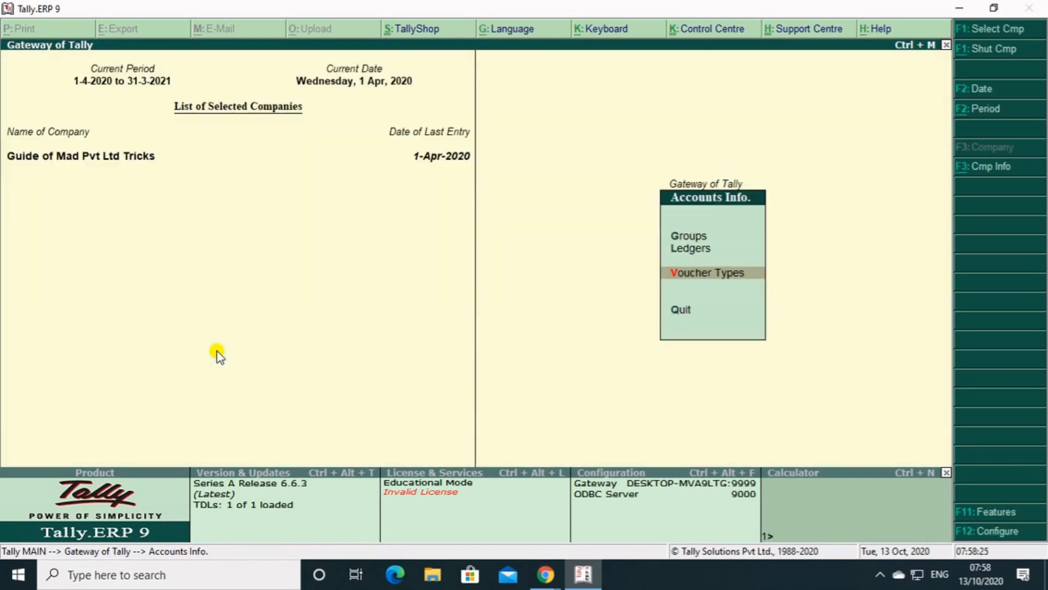
key(Down)
key(Down)
key(Return)
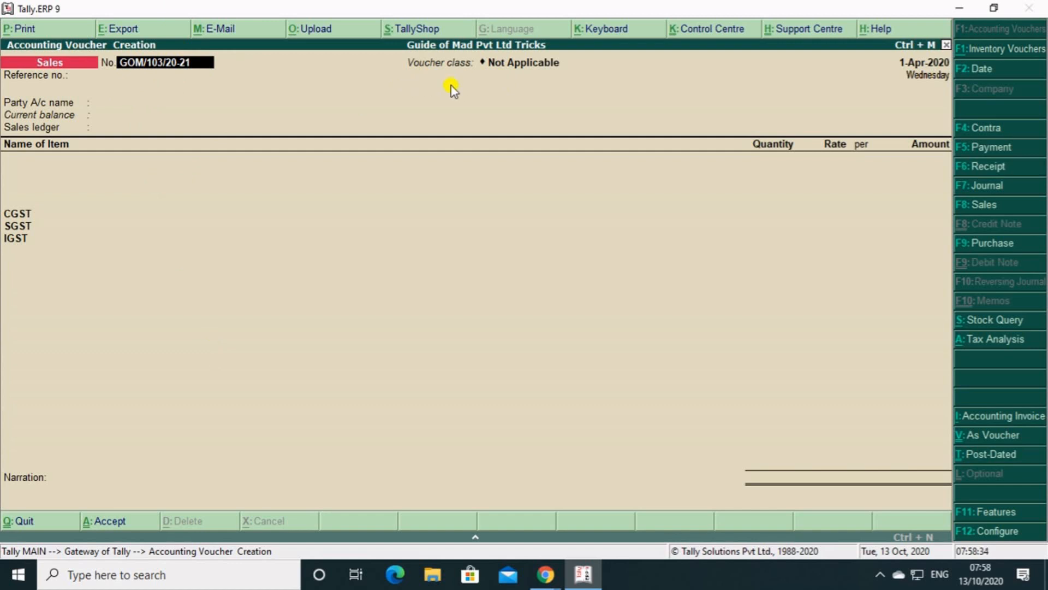
Set the new sales voucher's class to LOCAL SALES.
key(F8)
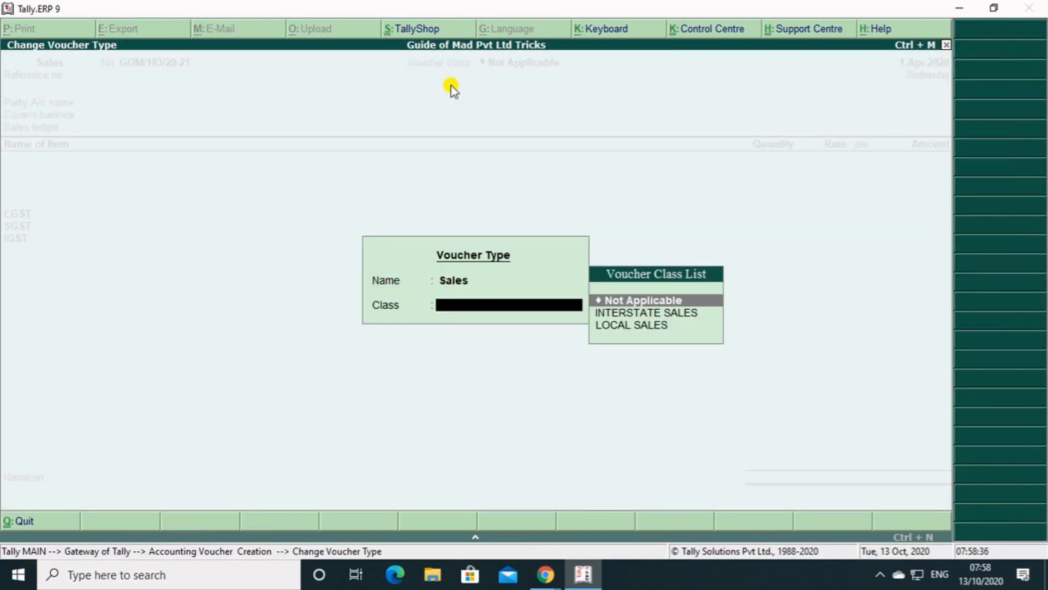
key(Down)
key(Down)
key(Return)
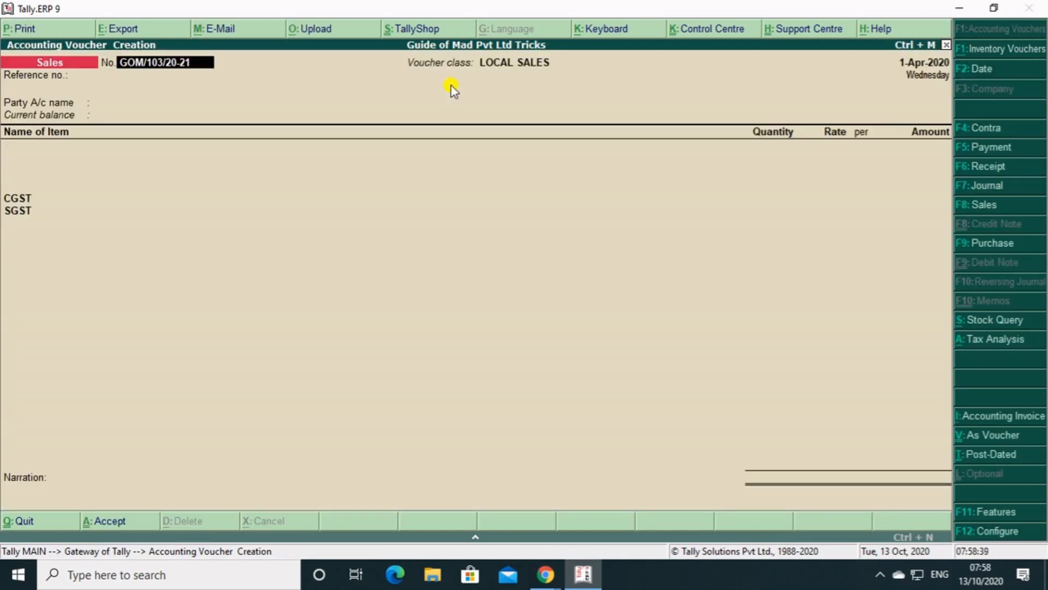
Keep the proposed voucher number and set the LOCAL SALES voucher's reference number to 2.
key(Return)
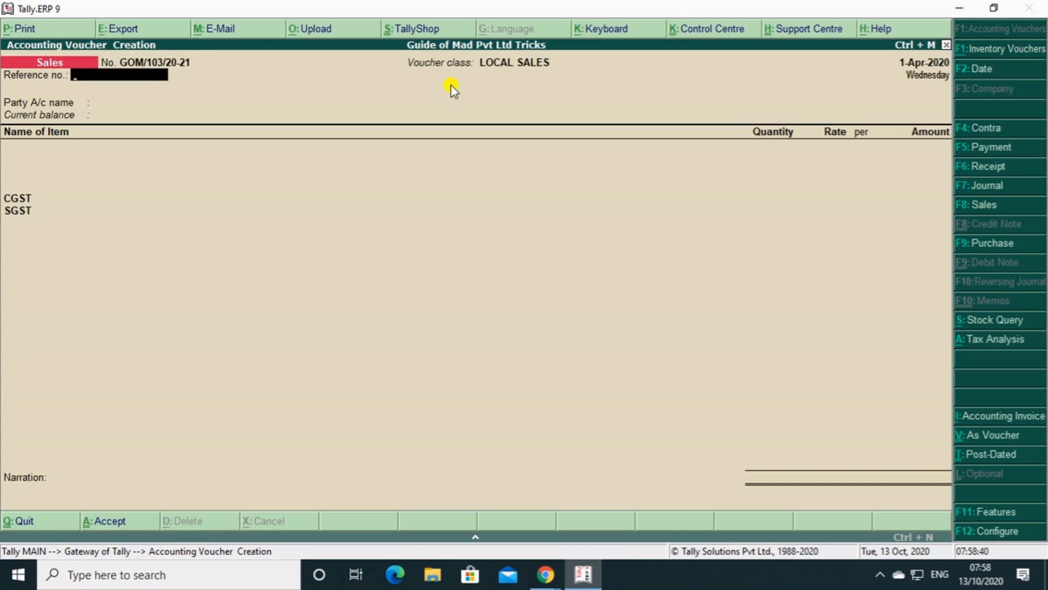
text(2)
key(Return)
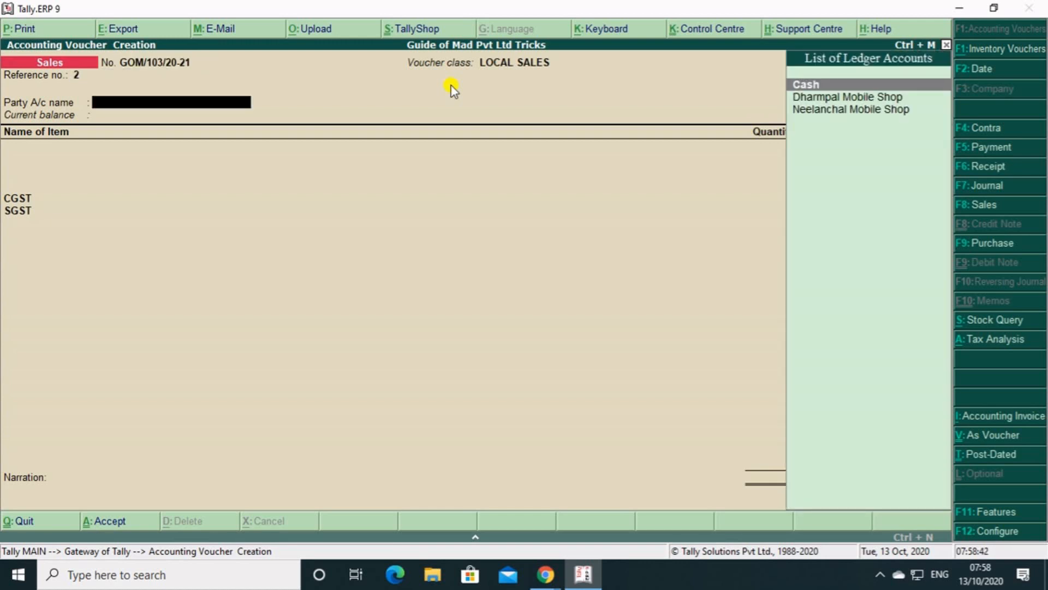
key(Down)
key(Return)
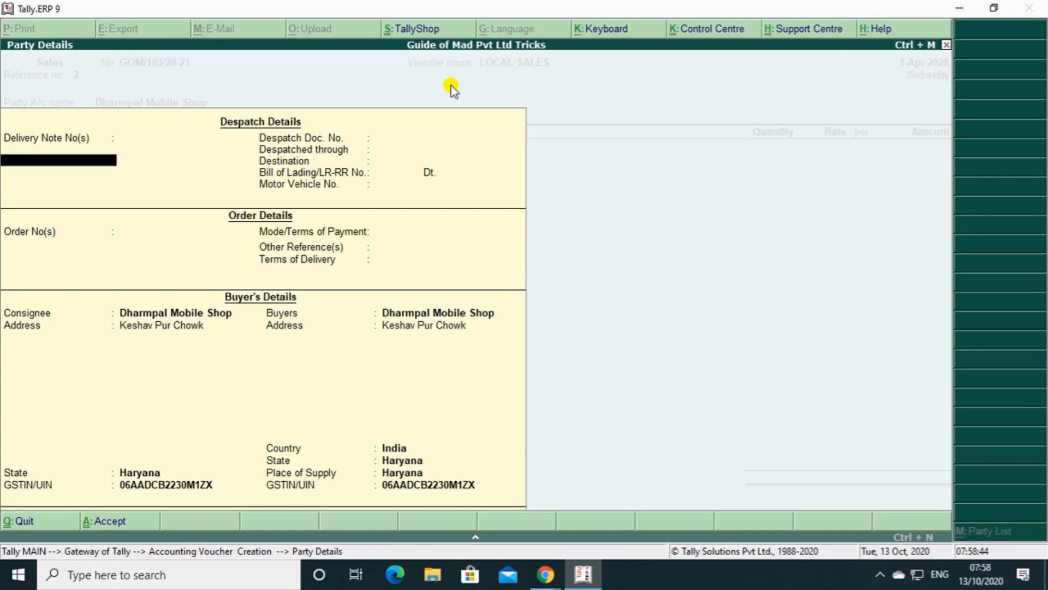
key(ctrl+a)
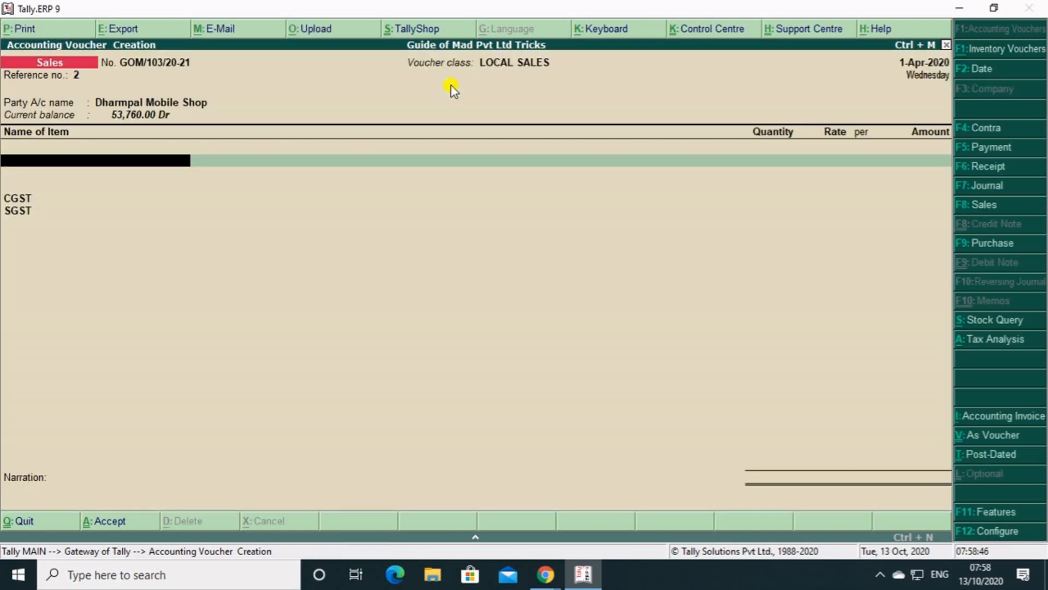
key(BackSpace)
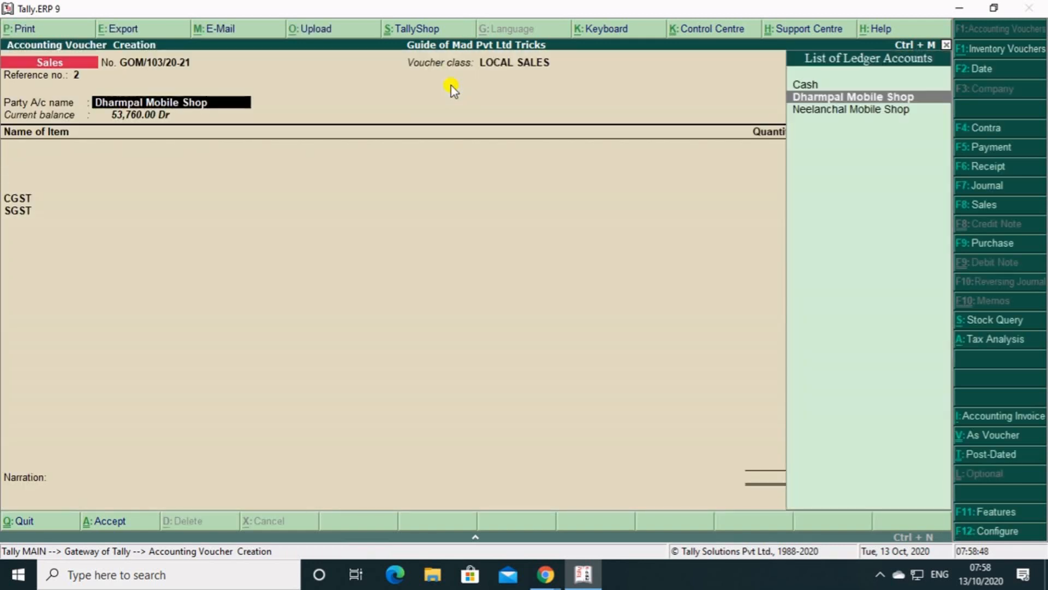
Set the party account to Neelanchal Mobile Shop and accept its default party details.
key(Down)
key(Return)
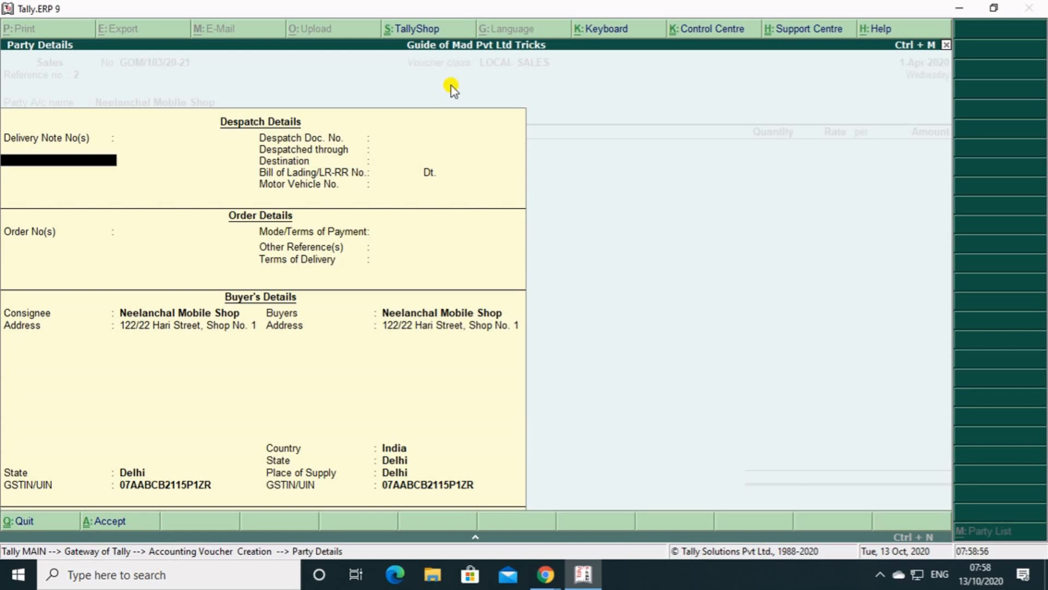
key(ctrl+a)
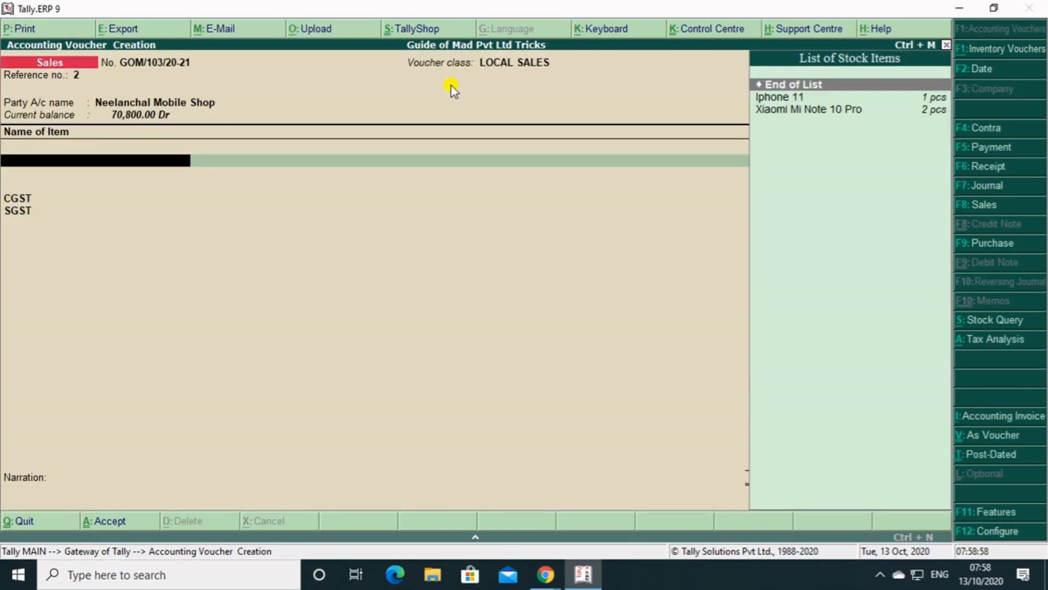
Add 1 pcs of Xiaomi Mi Note 10 Pro at its default rate and end the item list.
key(Down)
key(Down)
key(Return)
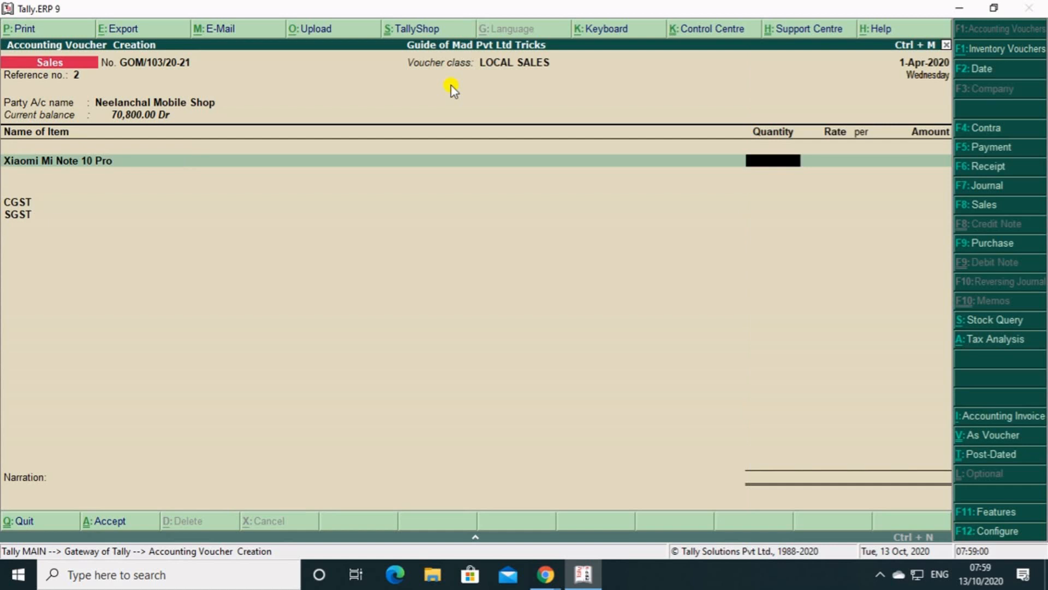
text(1)
key(Return)
key(Return)
key(Return)
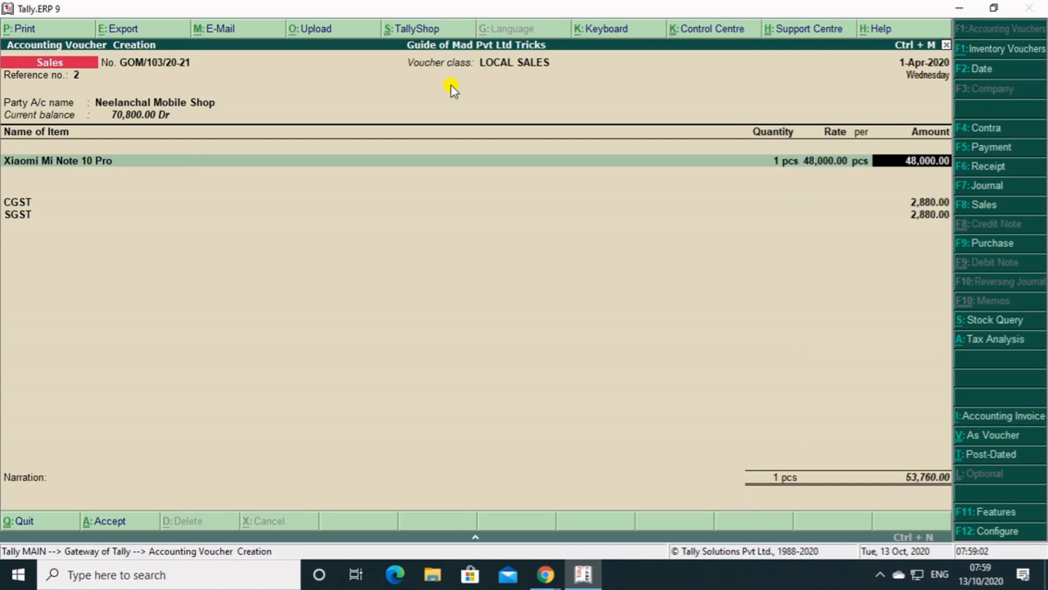
key(Return)
key(Return)
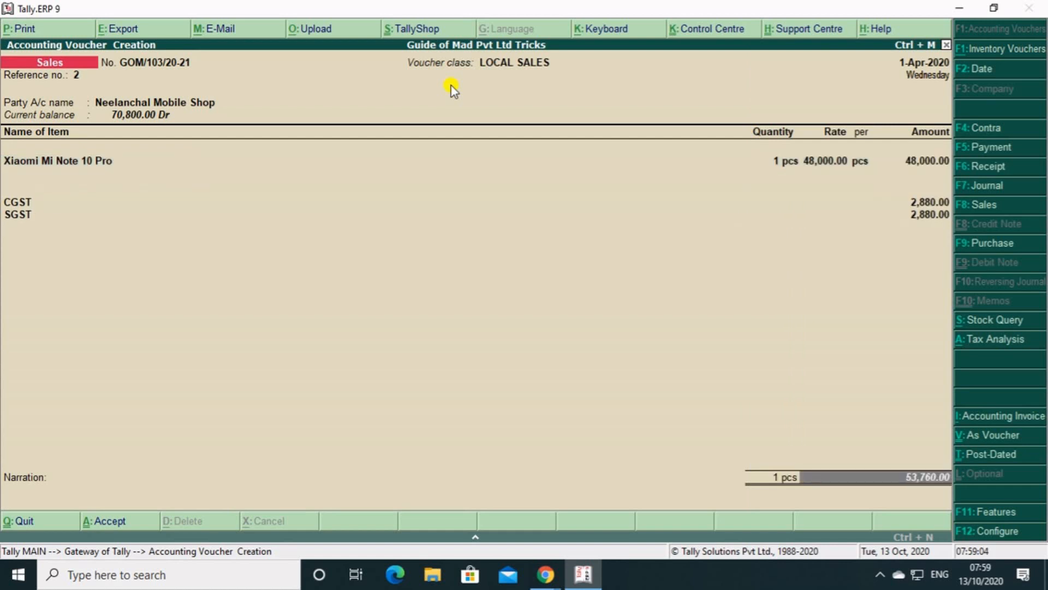
Accept the tax entries and the New Ref bill-wise details for Neelanchal Mobile Shop, and save the local sales voucher.
key(Return)
key(Return)
key(Return)
key(Return)
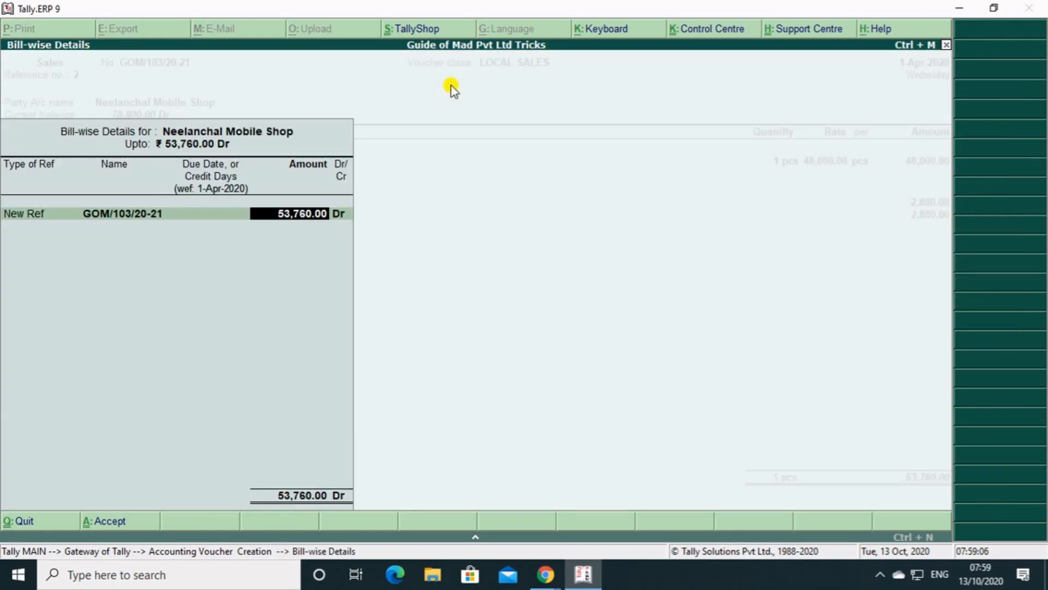
key(Return)
key(Return)
key(Return)
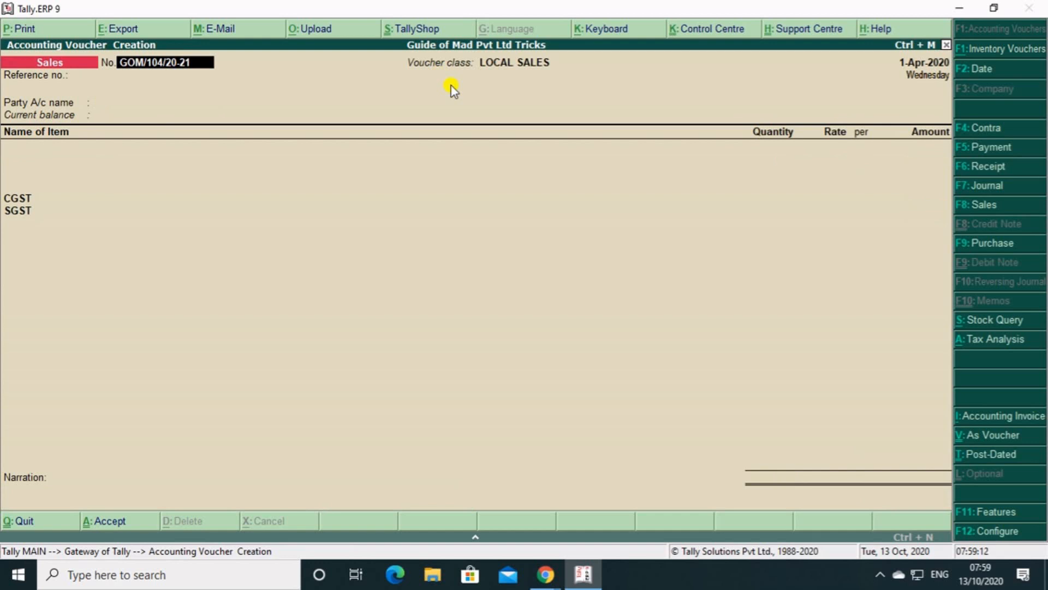
Switch the new sales voucher to the INTERSTATE SALES class.
key(F8)
key(Up)
key(Return)
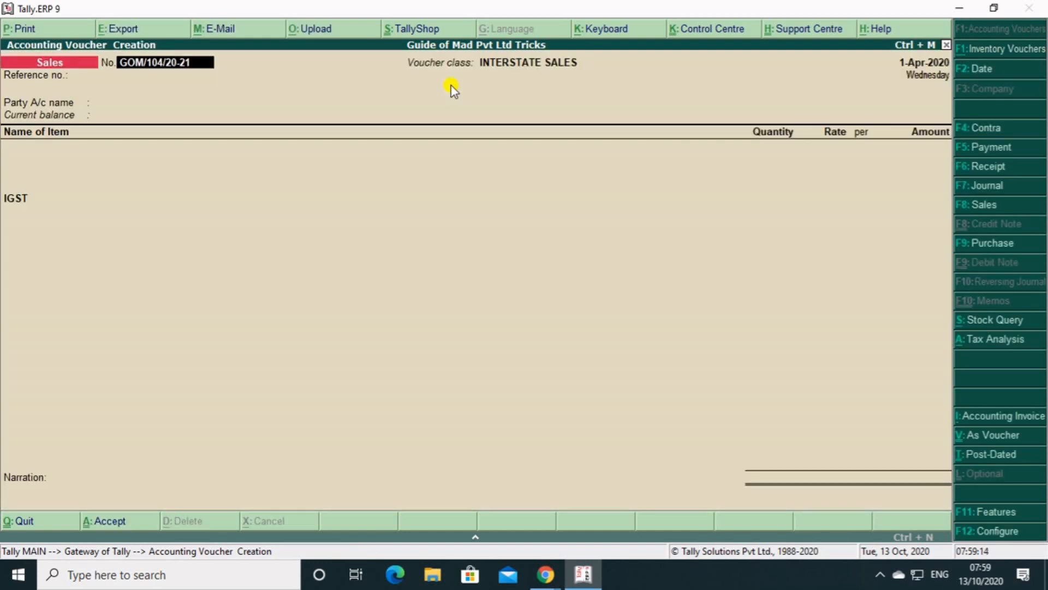
Leave the reference number blank, set the party account to Dharmpal Mobile Shop and accept its default party details.
key(Return)
key(Return)
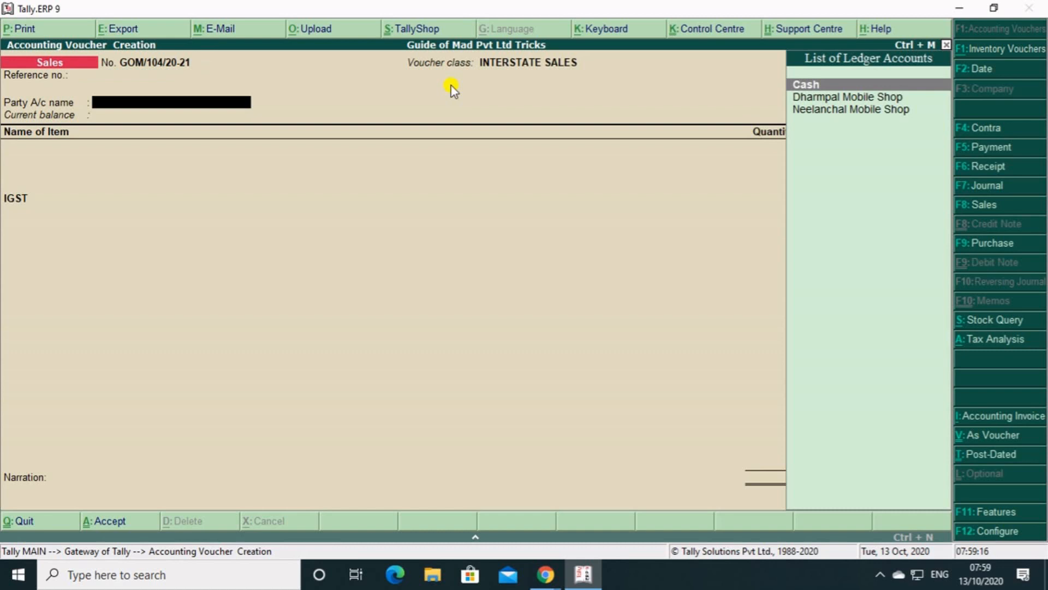
key(Down)
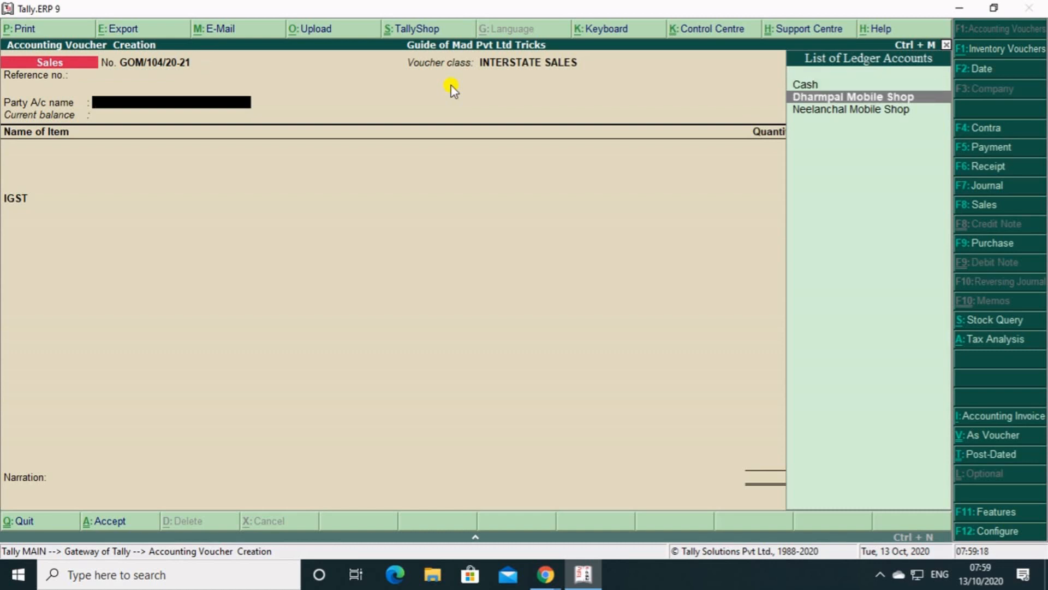
key(Return)
key(Return)
key(Return)
key(Return)
key(Return)
key(Return)
key(Return)
key(Return)
key(Return)
key(Return)
key(Return)
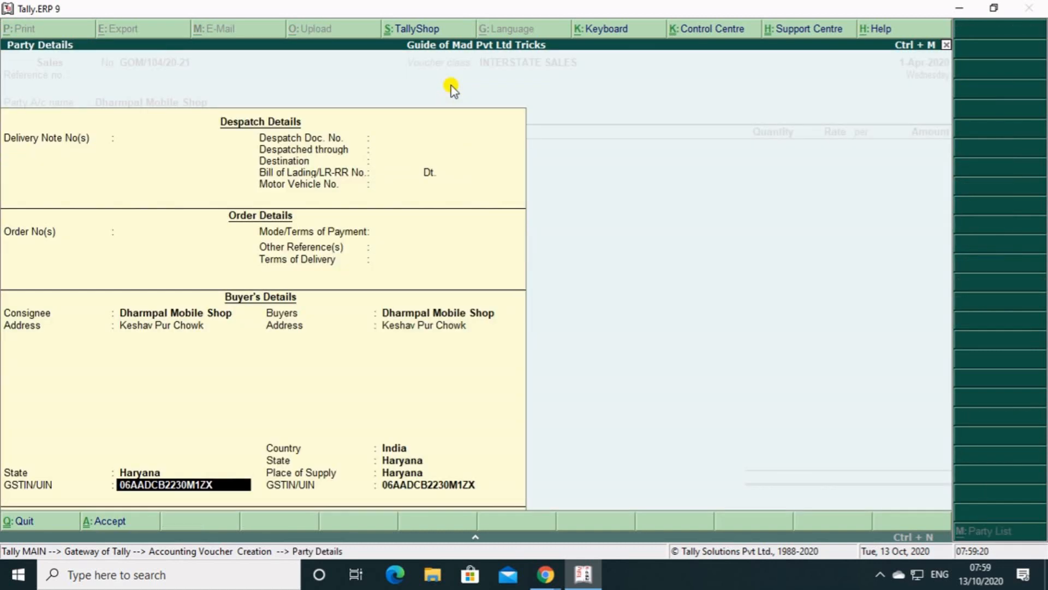
key(Return)
key(Return)
key(Return)
key(Return)
key(Return)
key(Return)
key(Return)
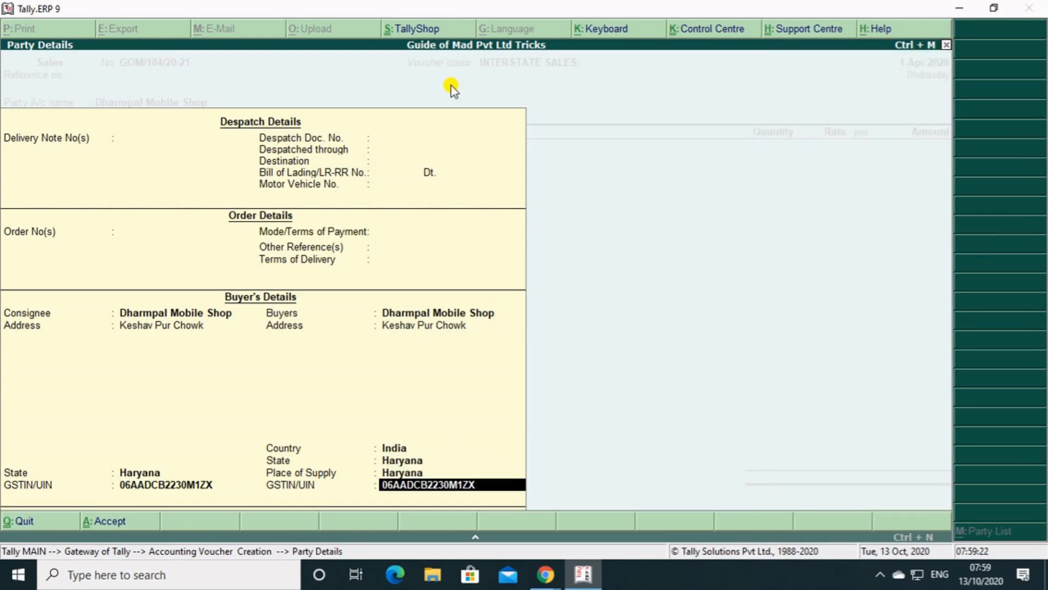
key(Return)
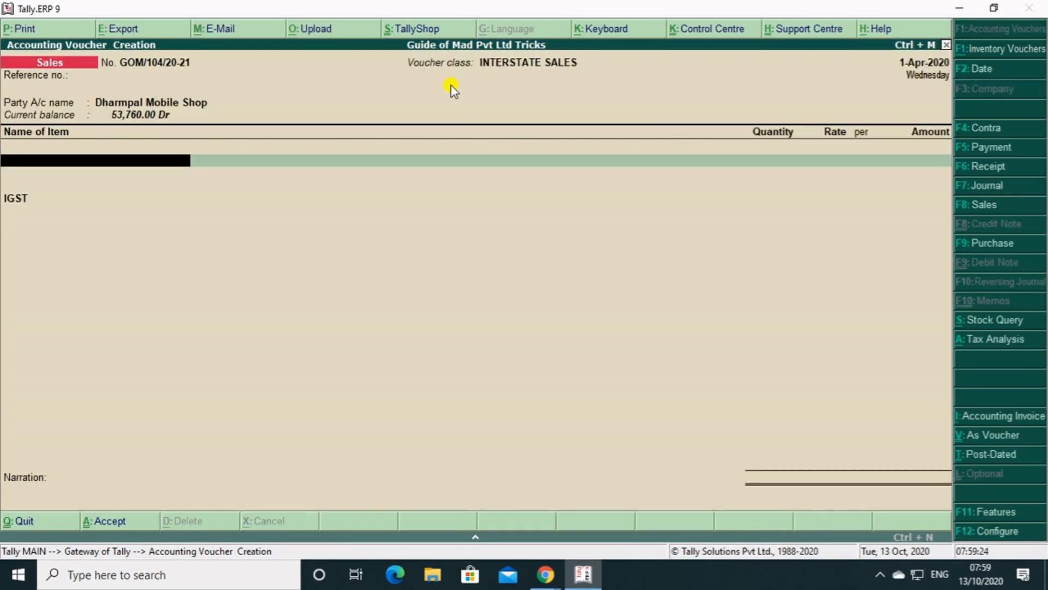
Add 1 pcs of Iphone 11 at its default rate and end the item list.
key(Down)
key(Return)
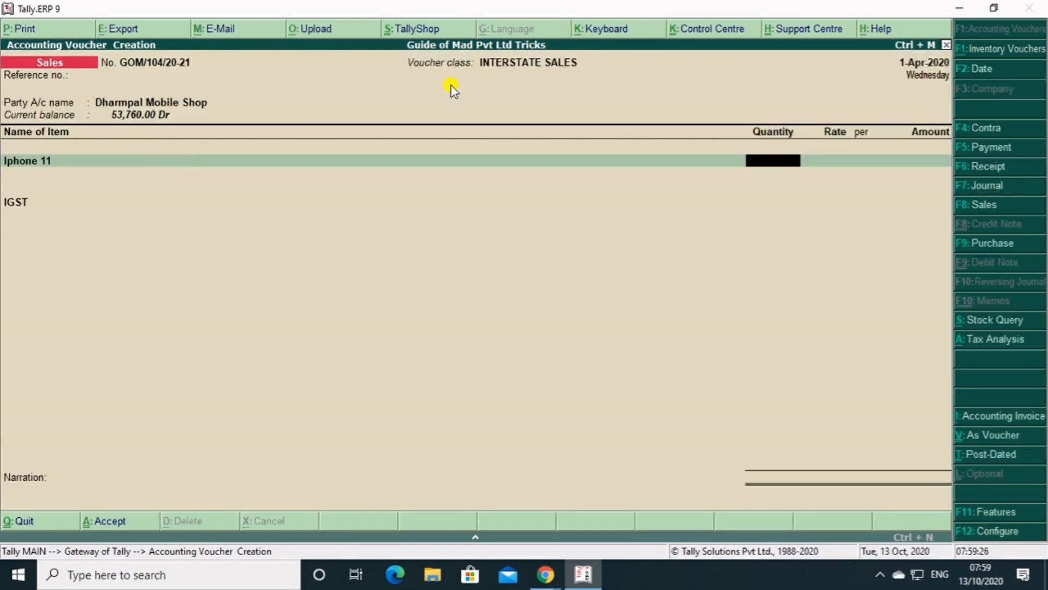
text(1)
key(Return)
Accept the IGST entry and default bill details for Dharmpal Mobile Shop, and save the interstate voucher without a narration.
key(Return)
key(Return)
key(Return)
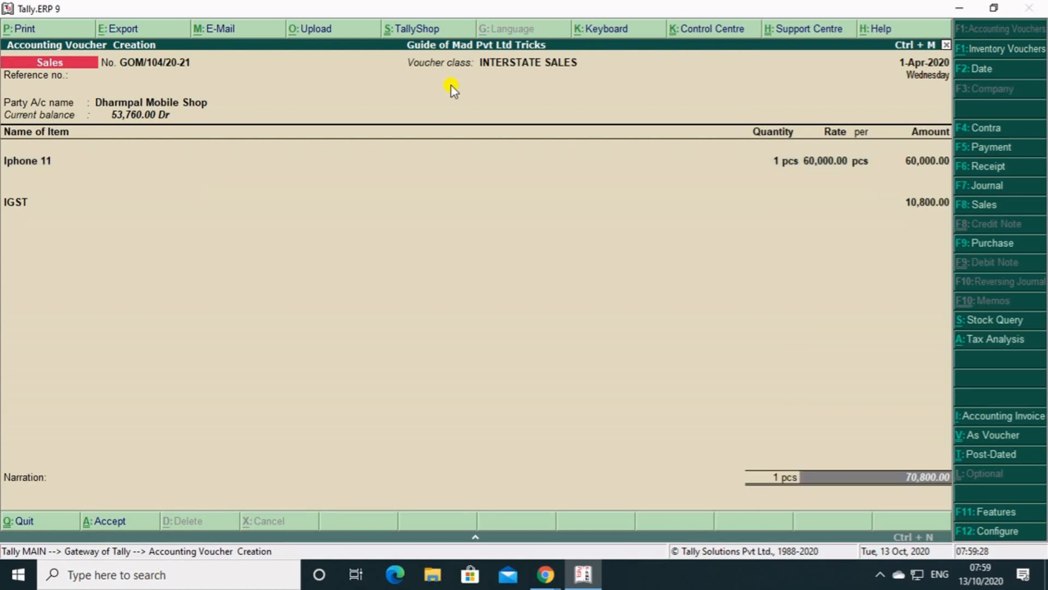
key(Return)
key(Return)
key(Return)
key(Return)
key(Return)
key(Return)
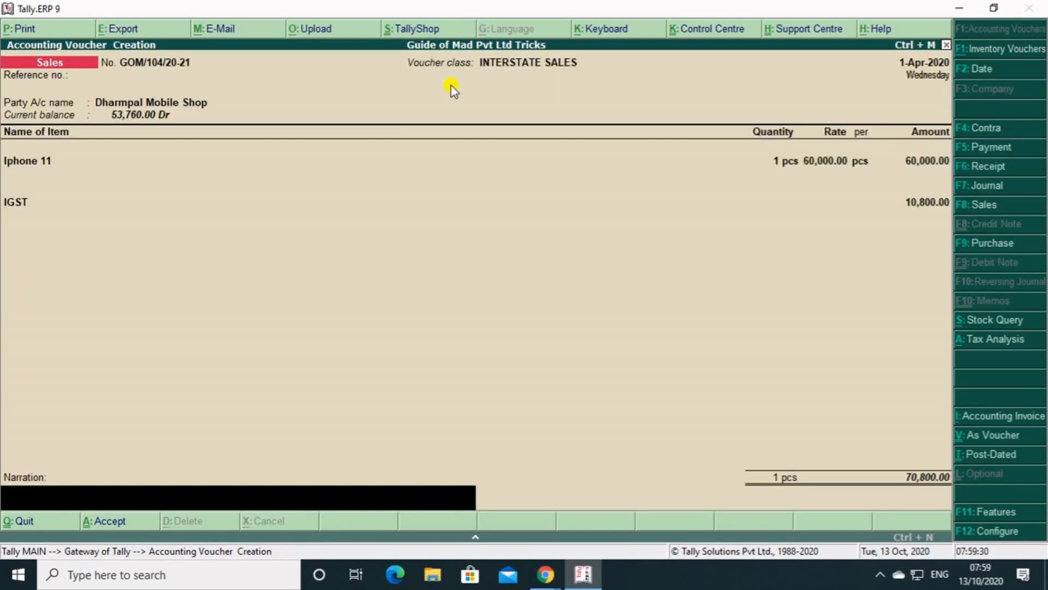
key(Return)
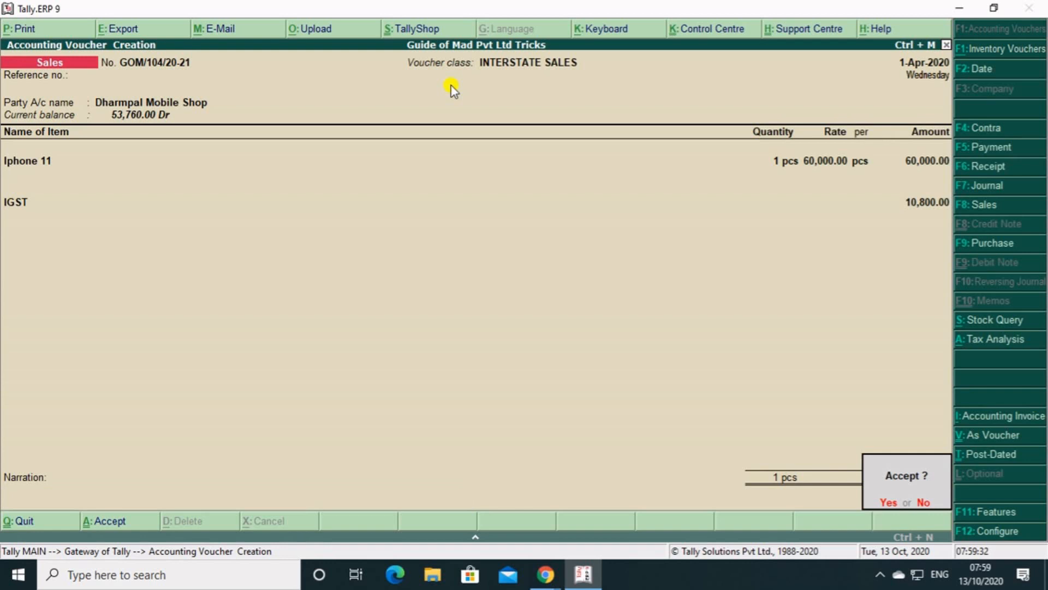
key(Return)
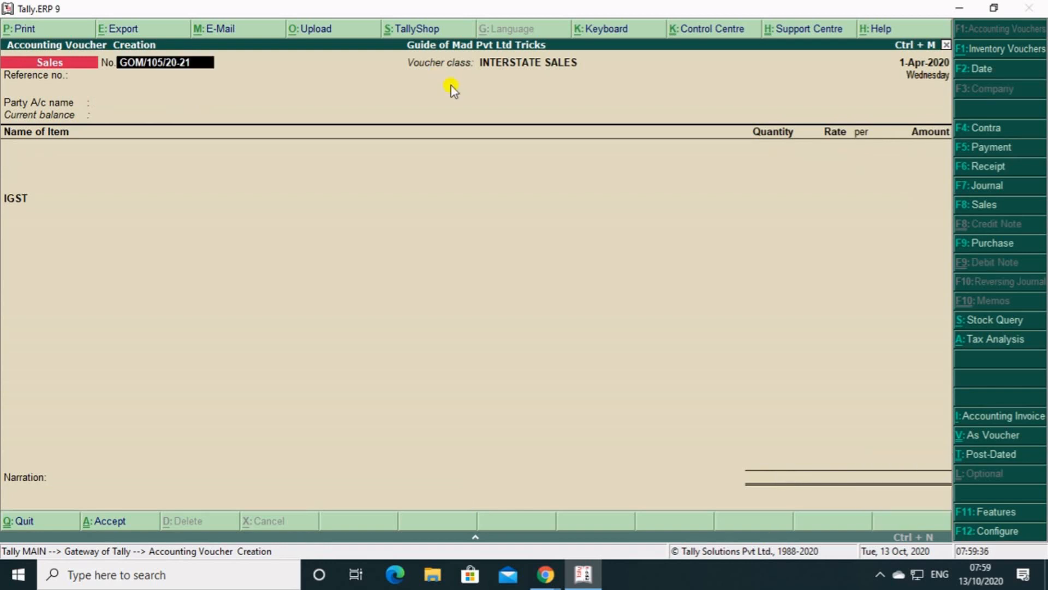
Quit the empty sales voucher and return to the Gateway of Tally.
key(BackSpace)
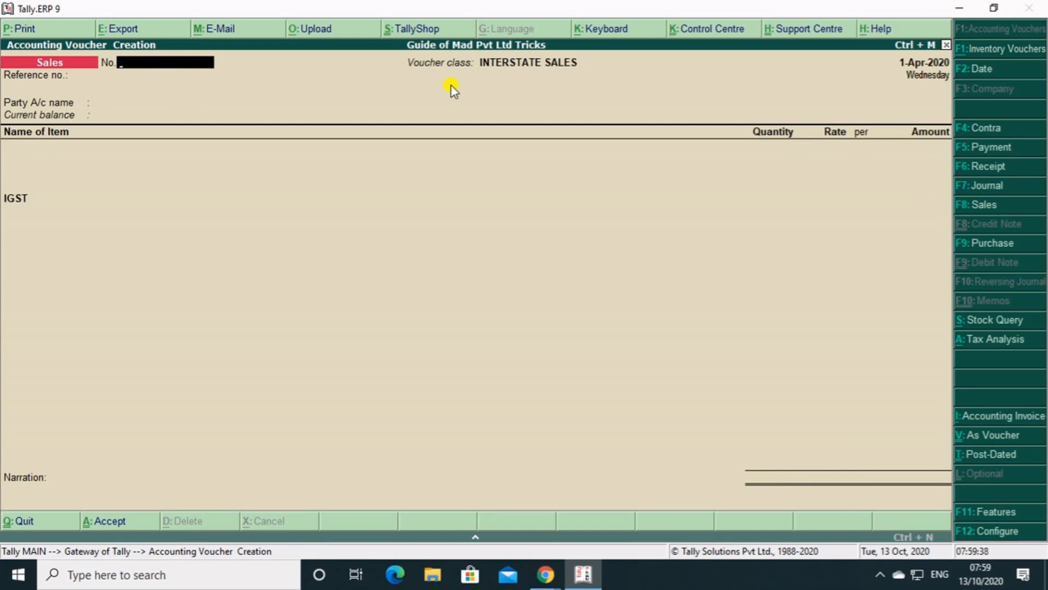
key(Escape)
key(Return)
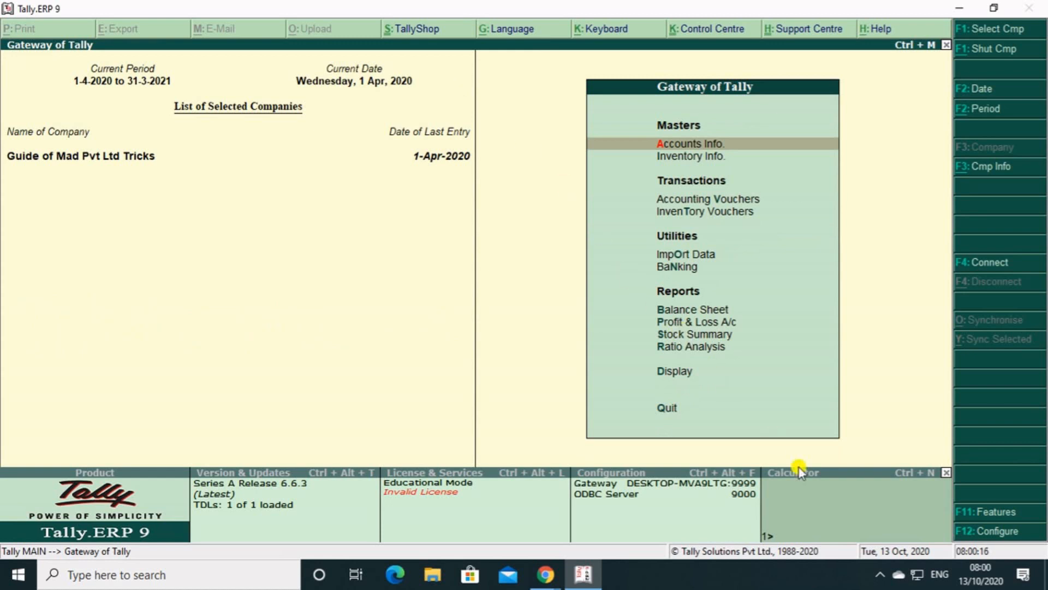
Compute 15+24 in the calculator and query the closing balance of the CASH ledger there.
click(837, 519)
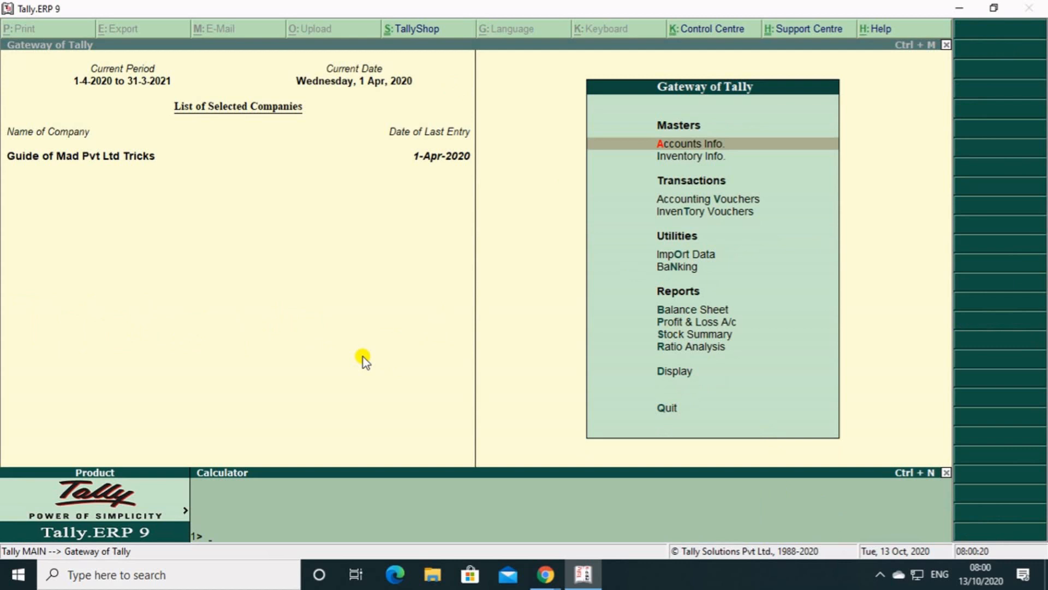
text(15+24)
key(Return)
text(CASH)
key(Return)
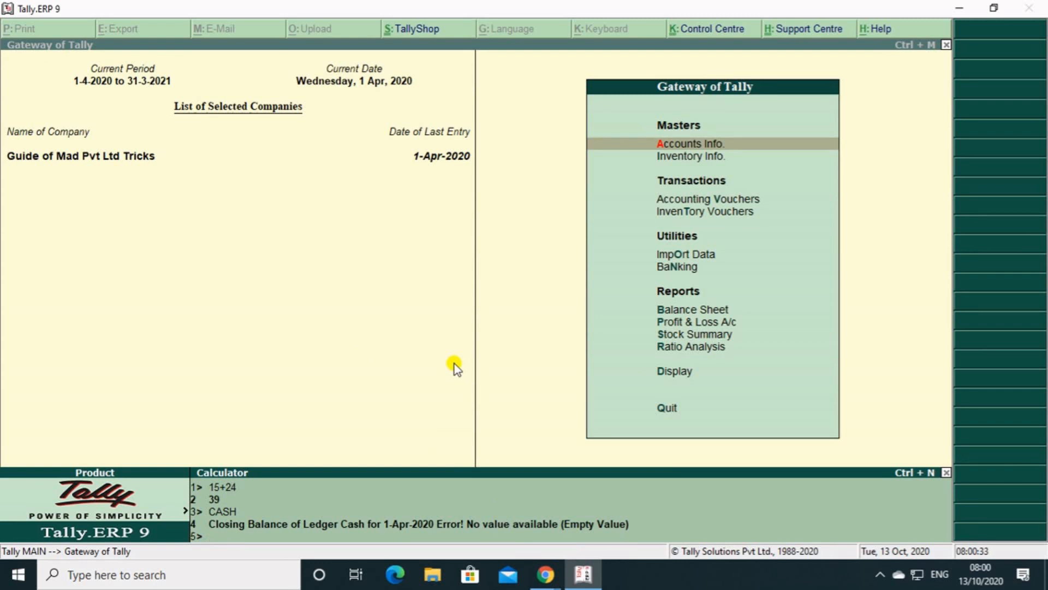
Query the balance of DEBTORS in the calculator.
text(N)
key(BackSpace)
text(DEBTORS)
key(Return)
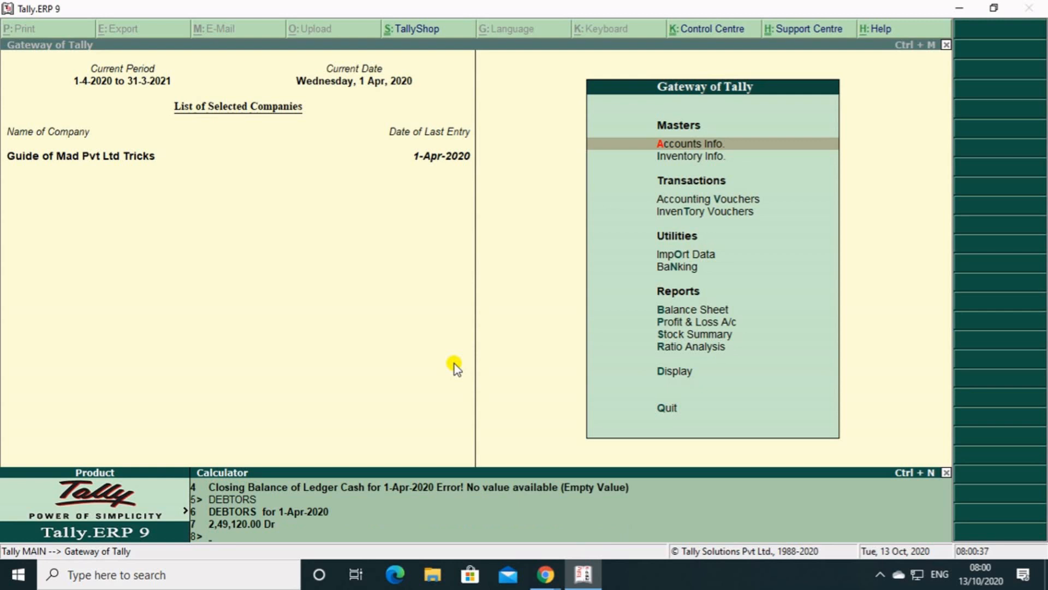
Query the closing balance of the NEELANCHAL ledger in the calculator.
text(NEELANCHAL)
key(Return)
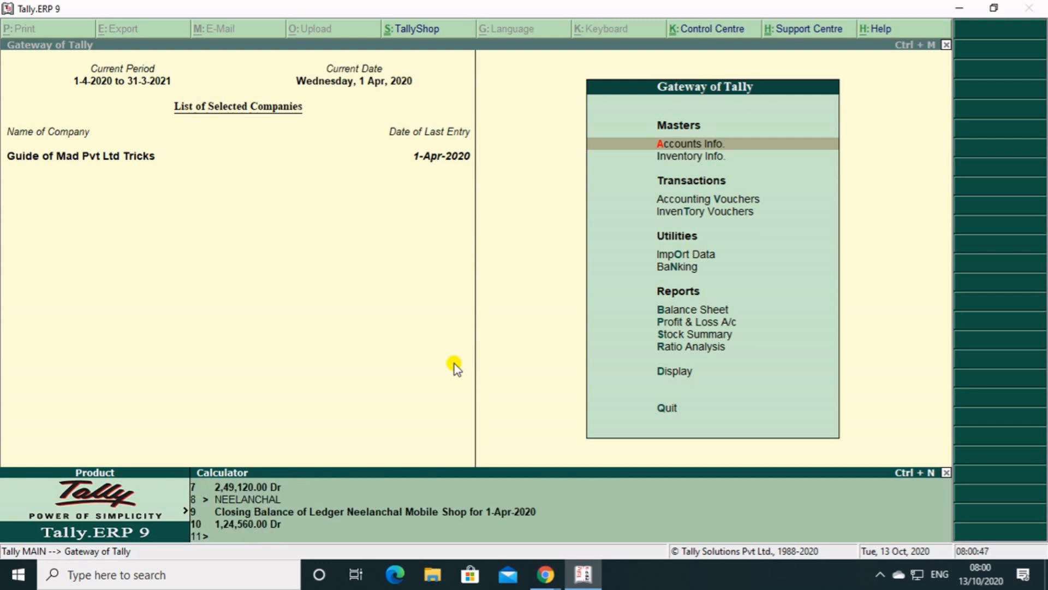
Query the closing balance of the DHARMPAL ledger in the calculator and return to the Gateway of Tally.
text(DHARMPAL)
key(Return)
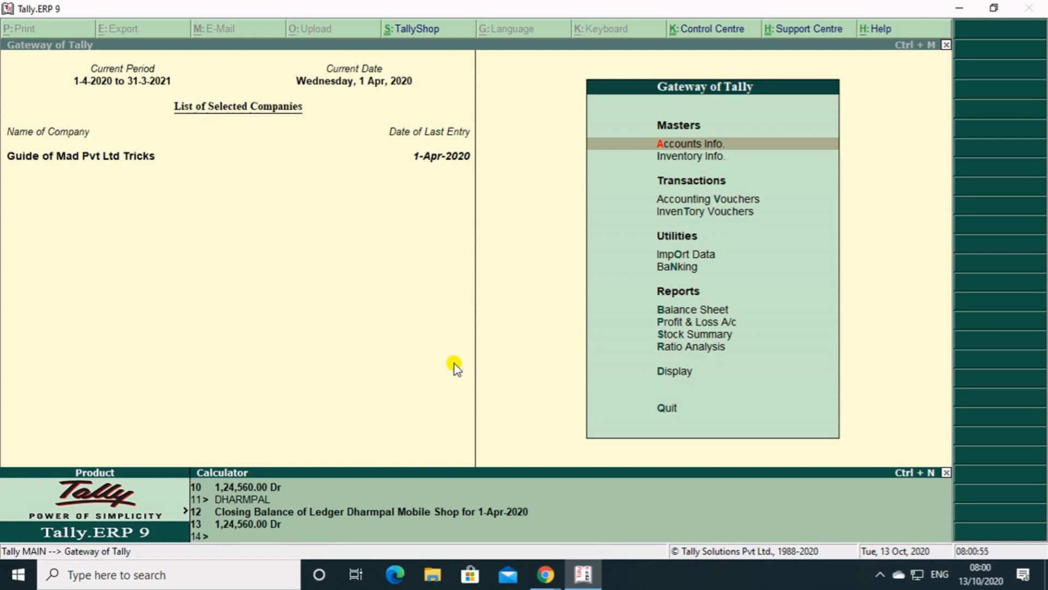
key(ctrl+m)
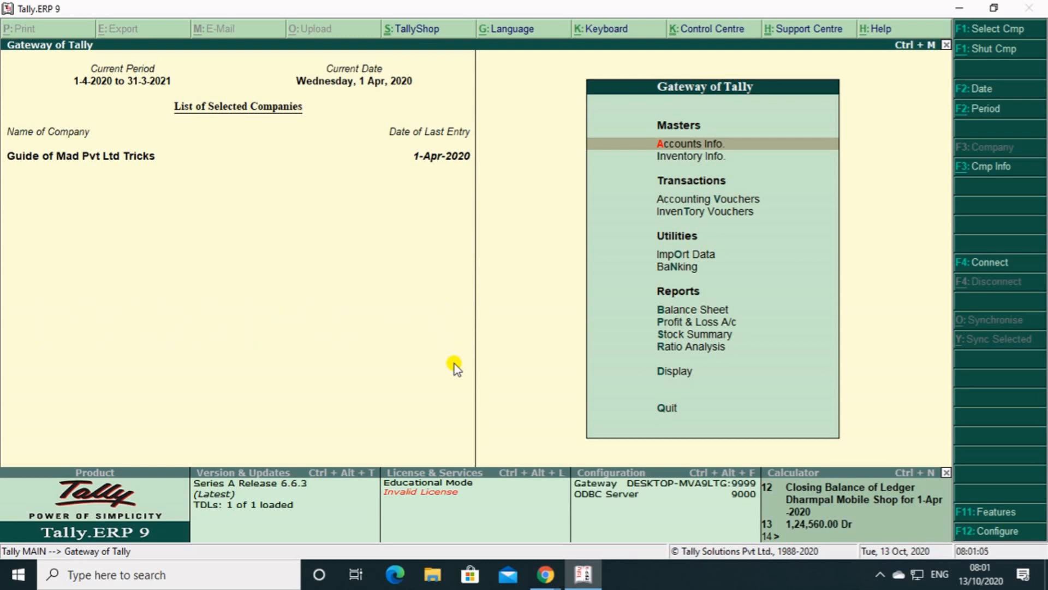
Display the Day Book to review the recorded vouchers.
key(Down)
key(Down)
key(Down)
key(Down)
key(Down)
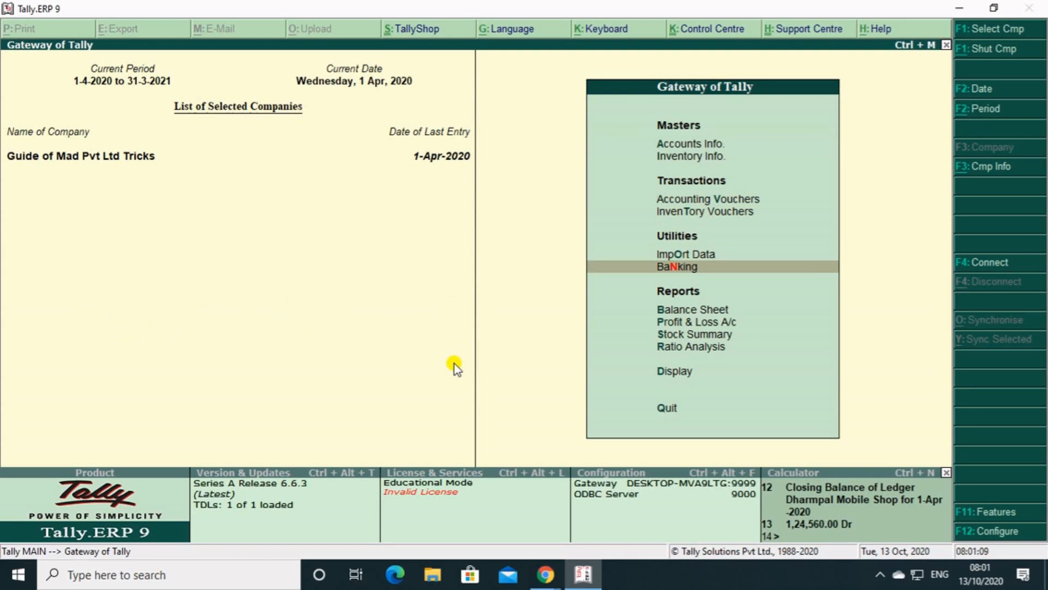
key(Down)
key(Down)
key(Down)
key(Down)
key(Down)
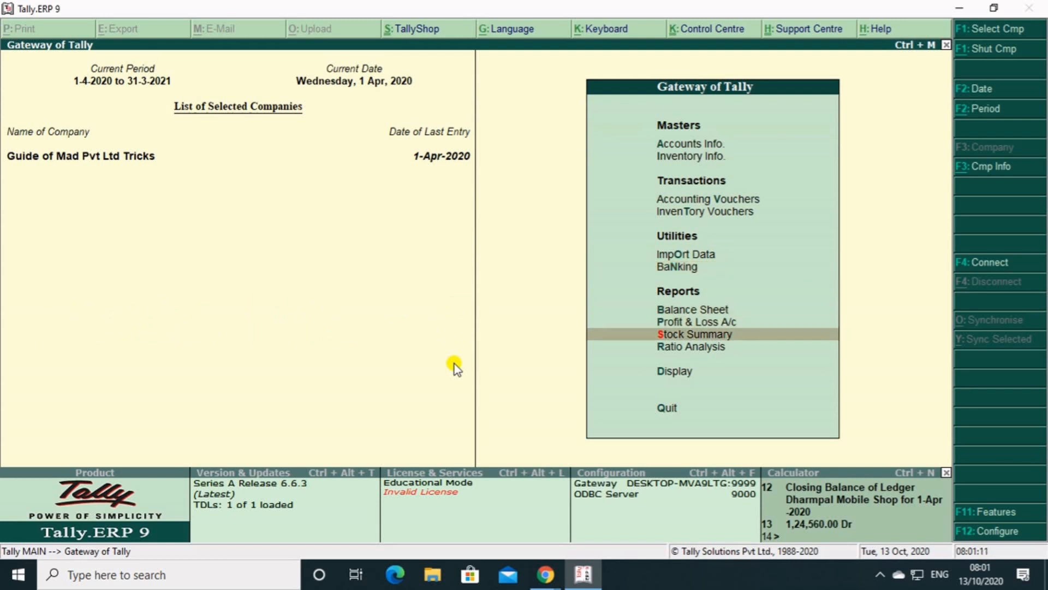
key(Return)
key(Down)
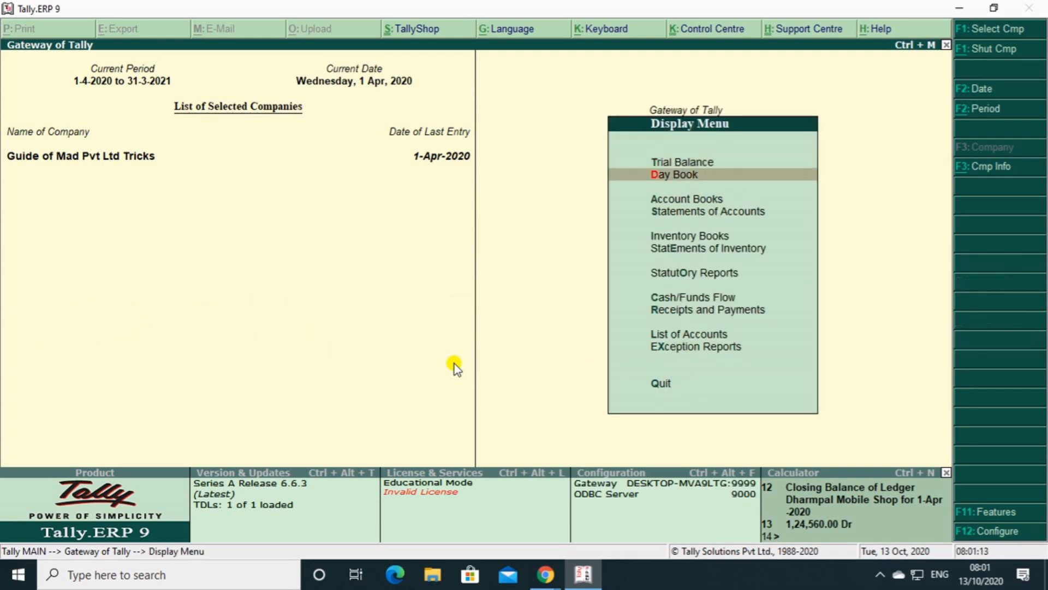
key(Return)
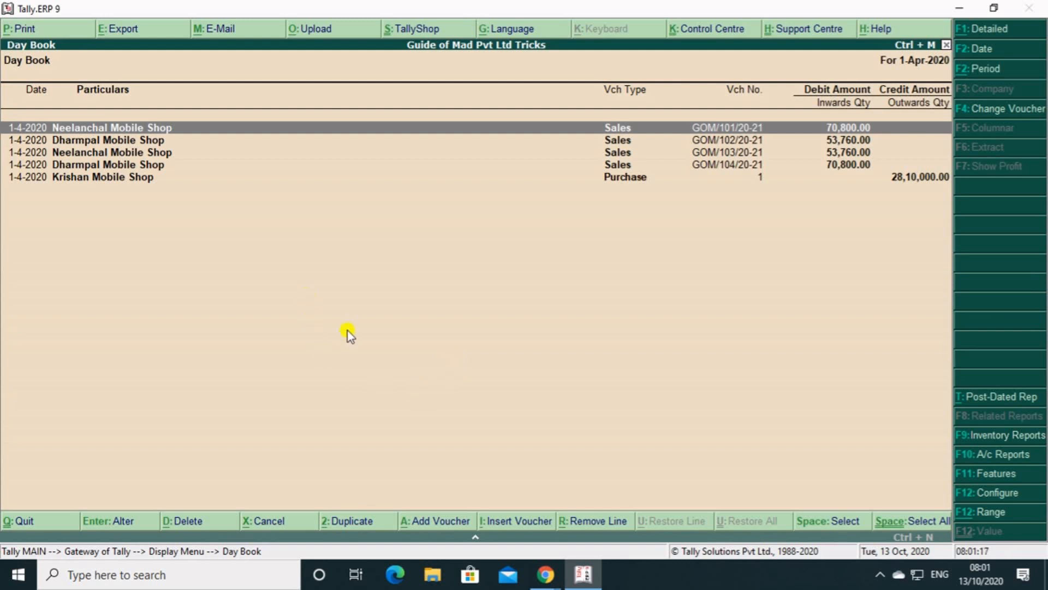
Expand and collapse the entry details of the Dharmpal Mobile Shop sales voucher of 53,760.00 in the Day Book.
key(Down)
key(Down)
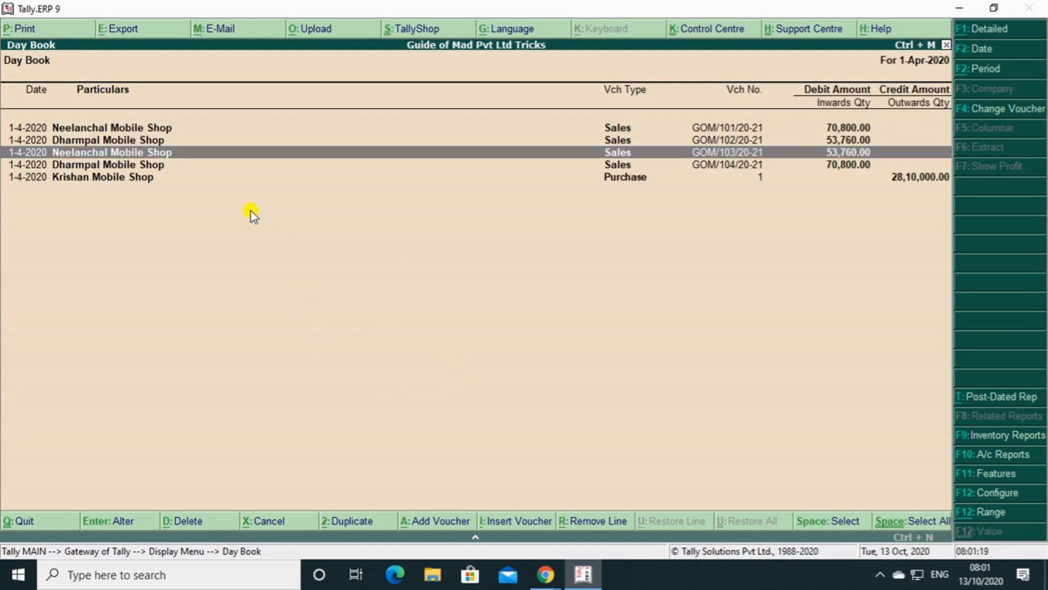
key(Up)
key(Down)
key(Up)
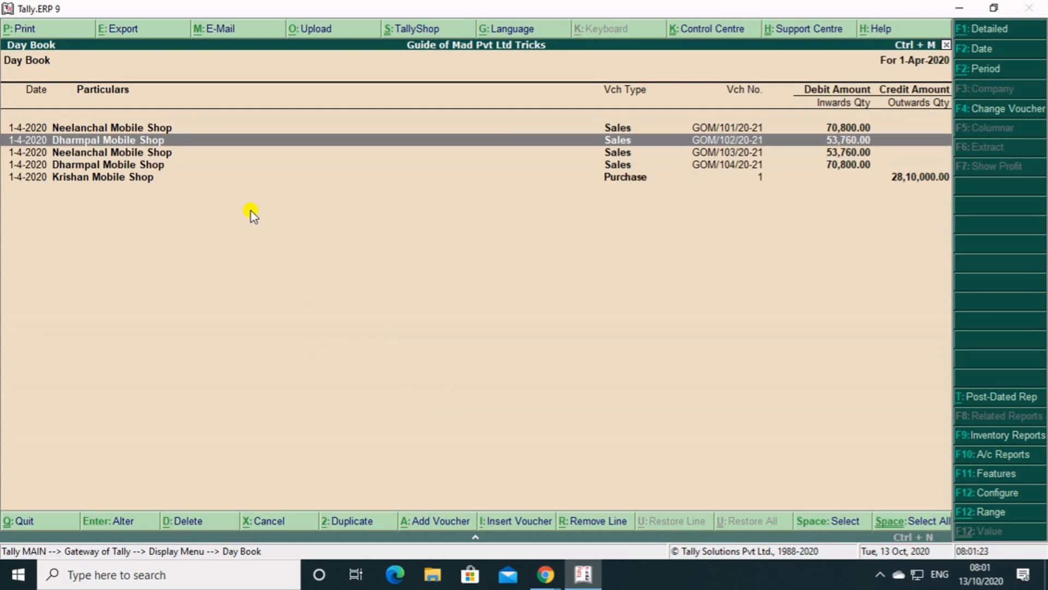
key(shift+Return)
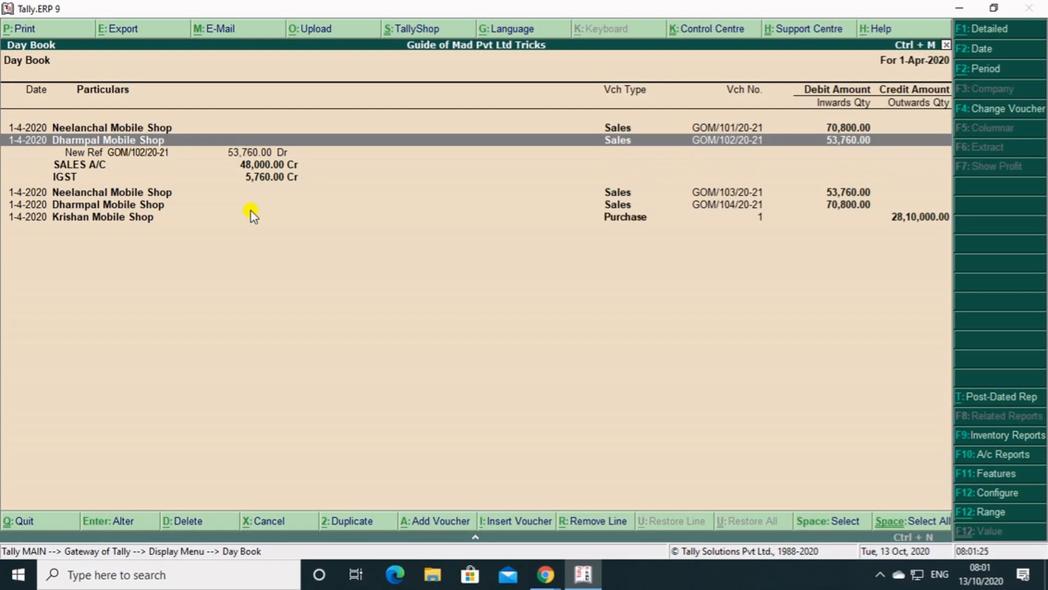
key(shift+Return)
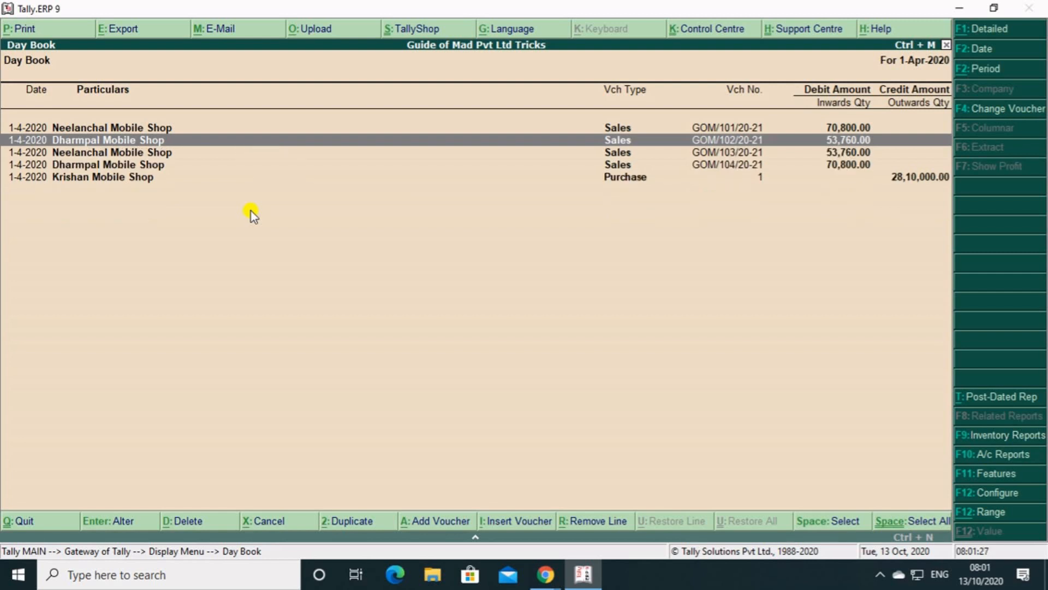
Examine the entry details of the Dharmpal Mobile Shop sales voucher of 70,800.00 and the Krishan Mobile Shop purchase voucher, collapsing each again.
key(Down)
key(Down)
key(shift+Return)
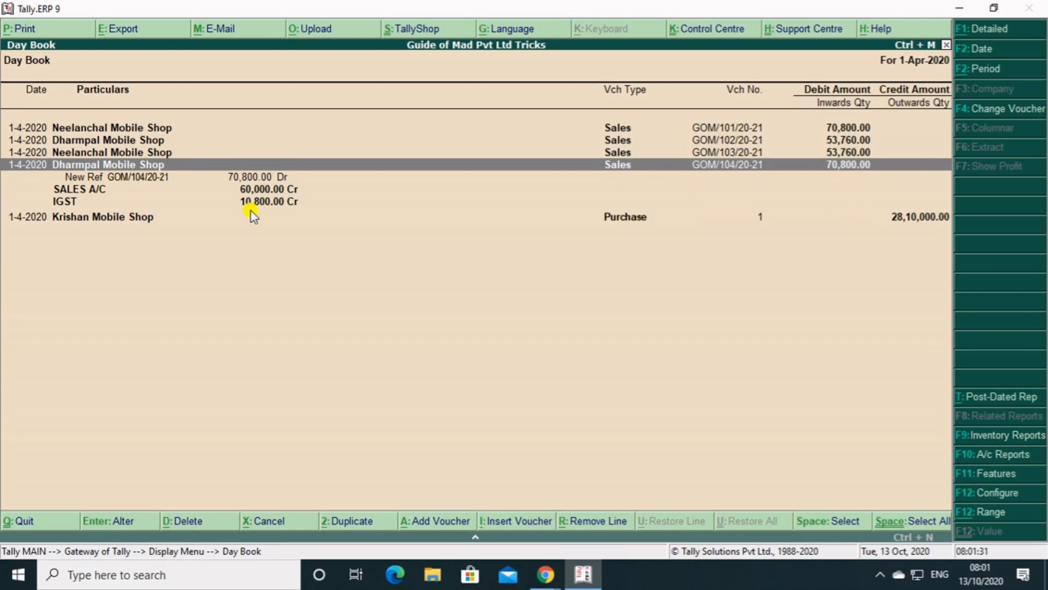
key(shift+Return)
key(Down)
key(shift+Return)
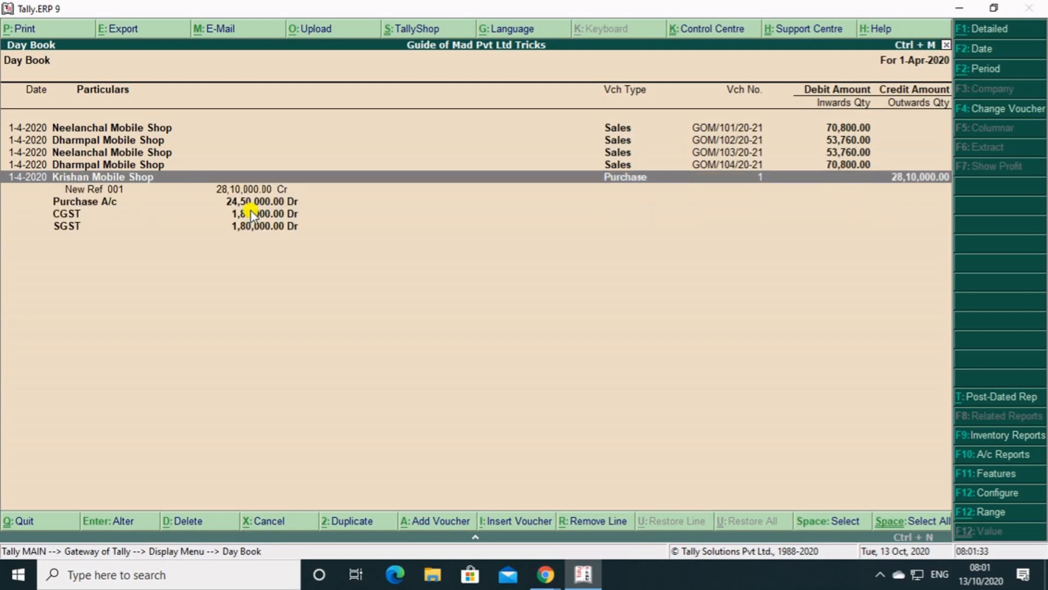
key(shift+Return)
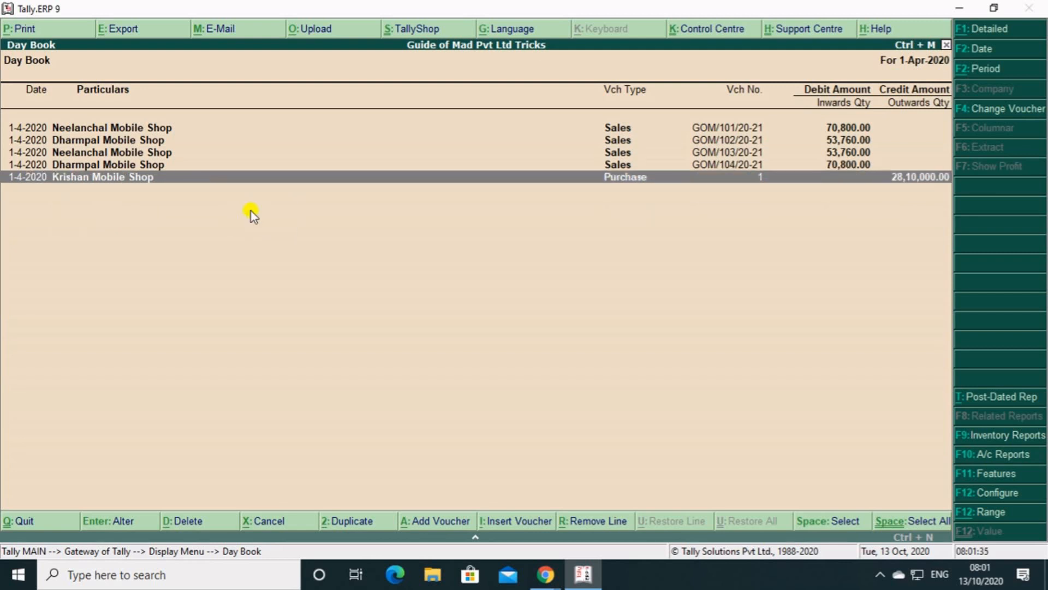
Examine the entry details of the first Neelanchal Mobile Shop sales voucher, collapse them and return to the Gateway of Tally.
key(Up)
key(Up)
key(Up)
key(Up)
key(shift+Return)
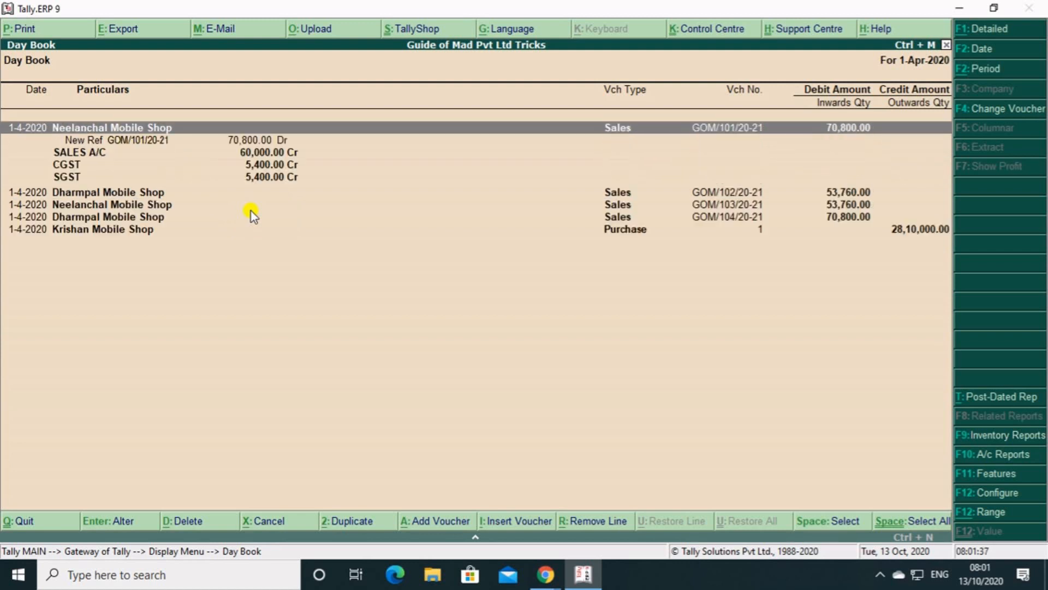
key(shift+Return)
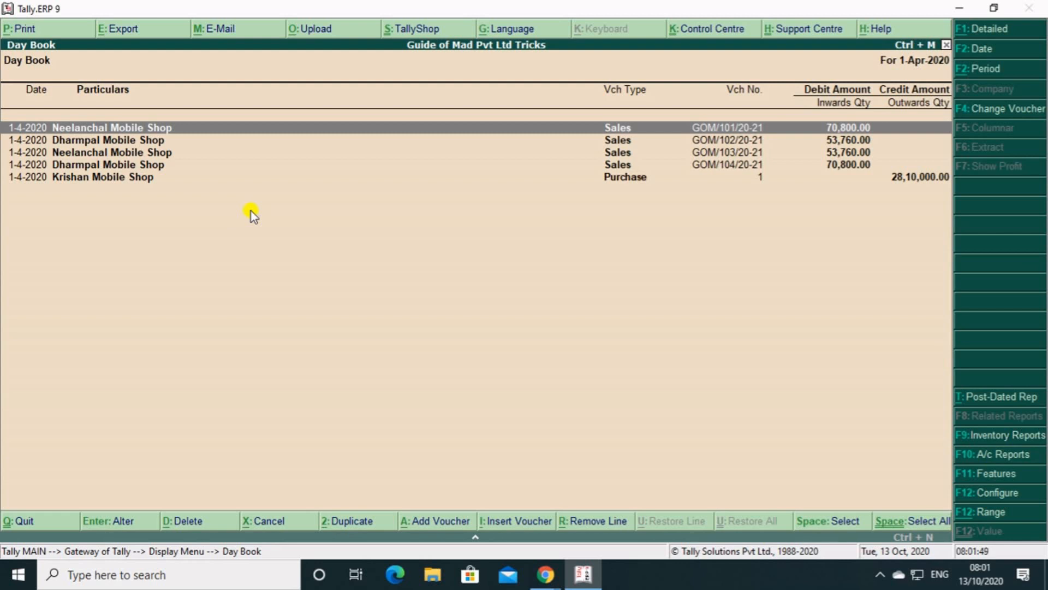
key(Escape)
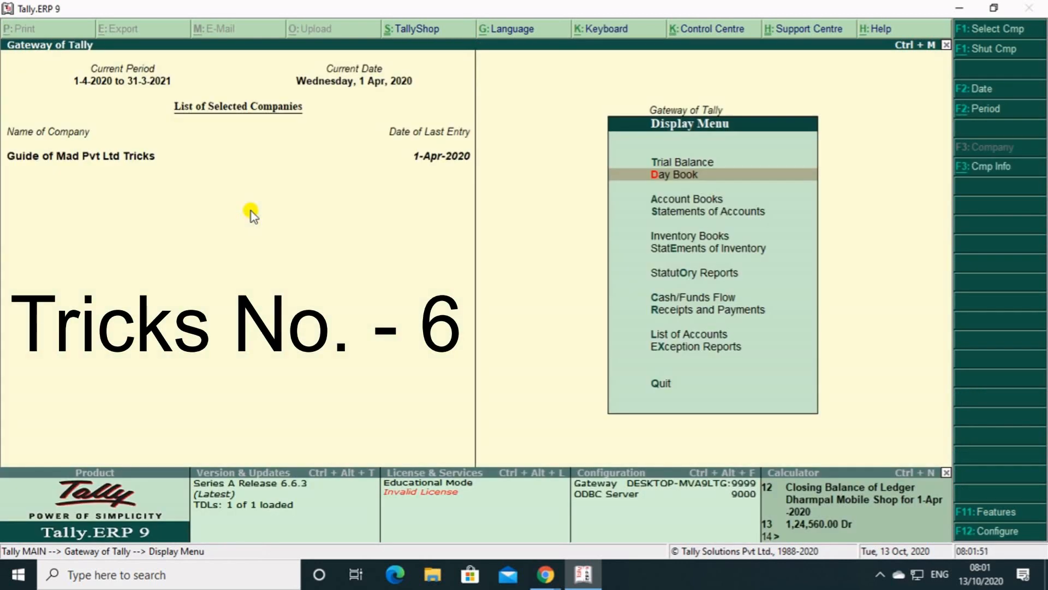
key(Escape)
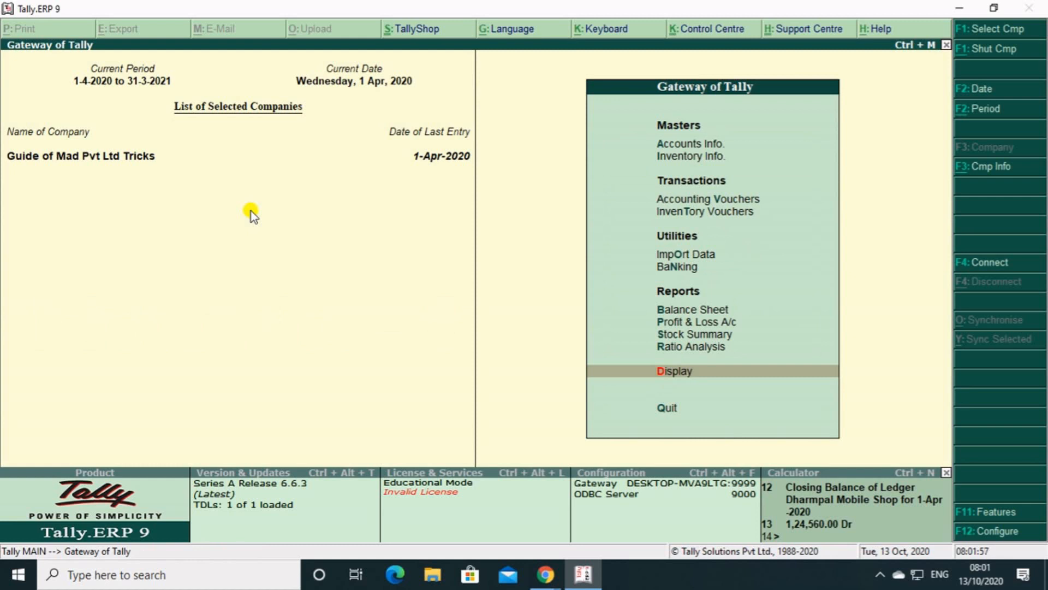
Set Maintain multiple mailing details for company and ledgers to Yes in the Accounting Features and save the company features.
key(F11)
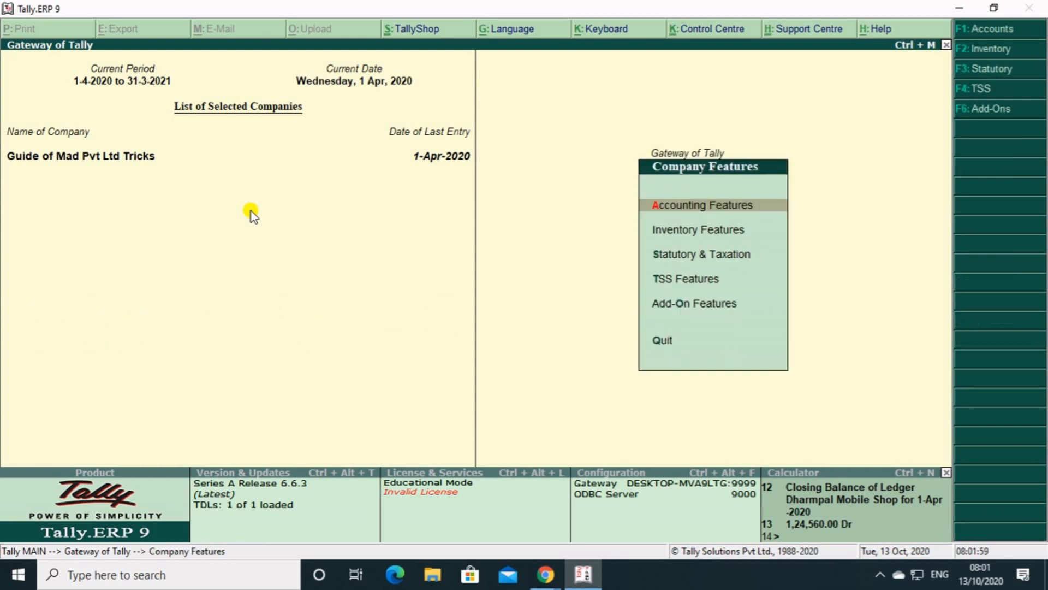
key(F3)
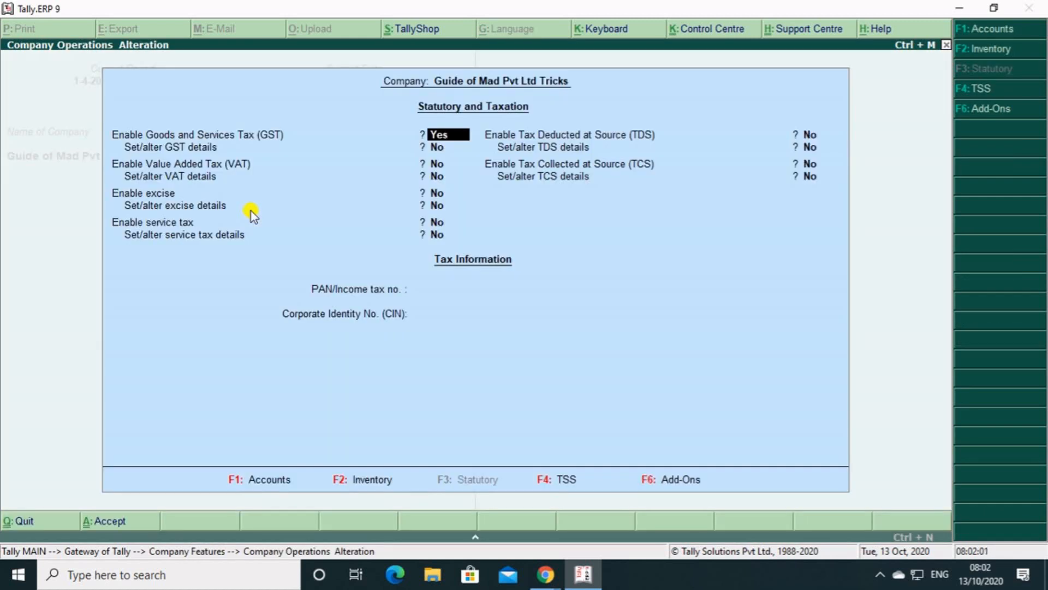
key(F1)
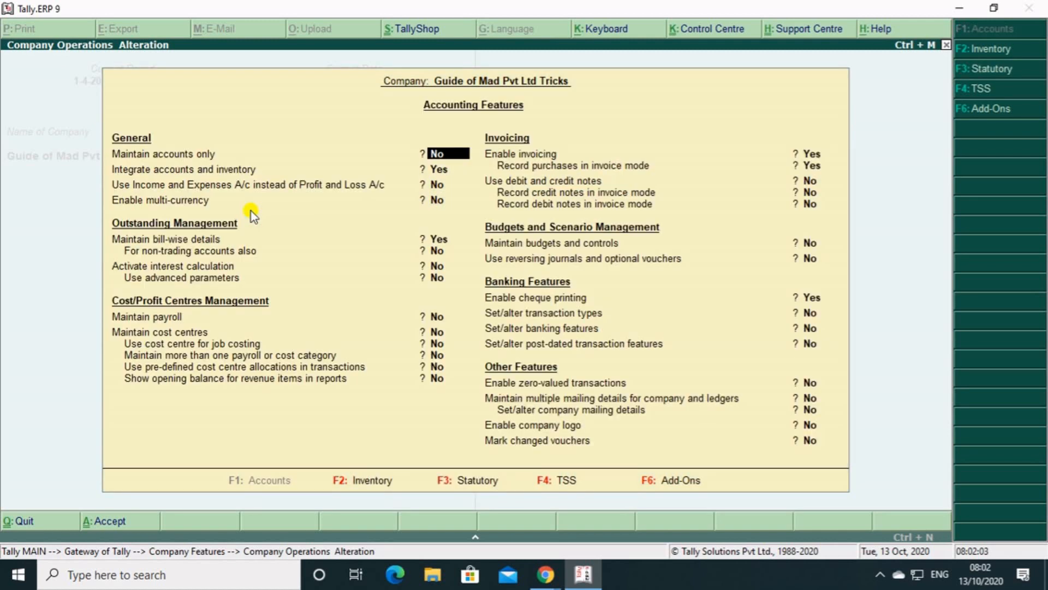
key(Return)
key(Return)
key(Return)
key(Return)
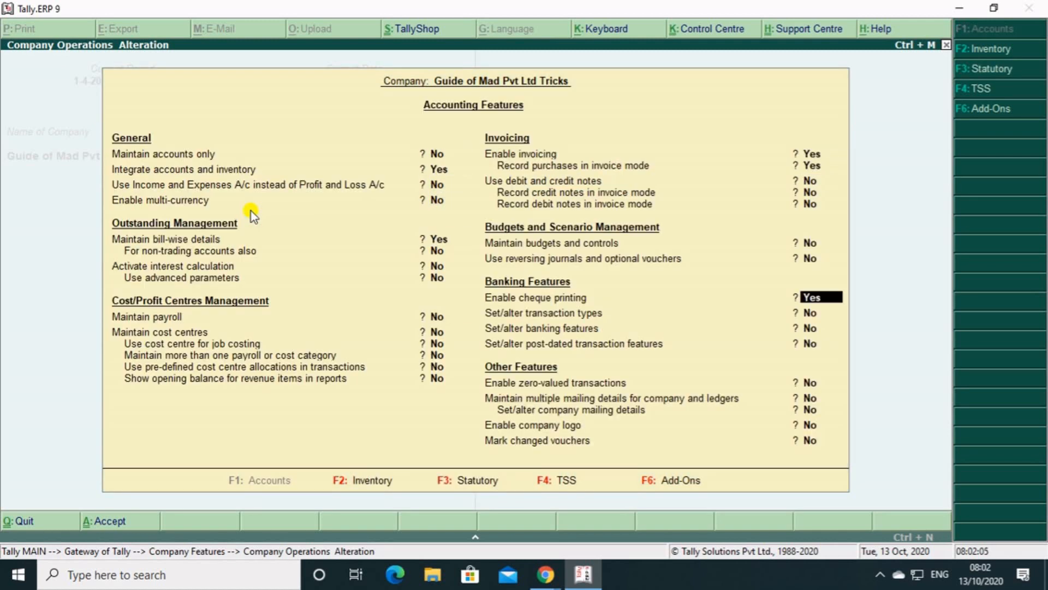
key(Return)
key(Return)
key(Return)
key(Return)
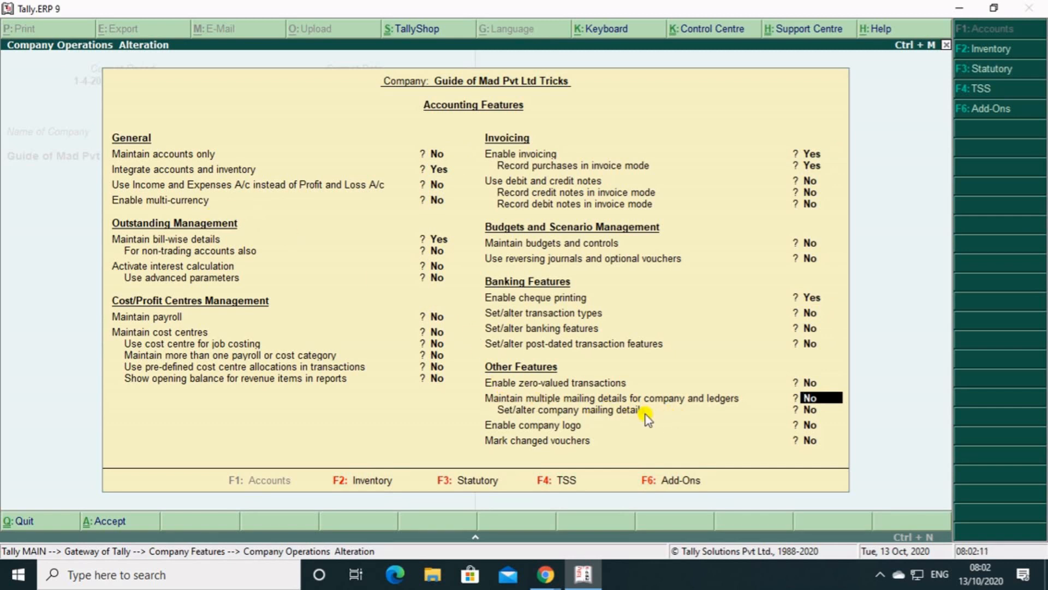
text(Y)
key(Return)
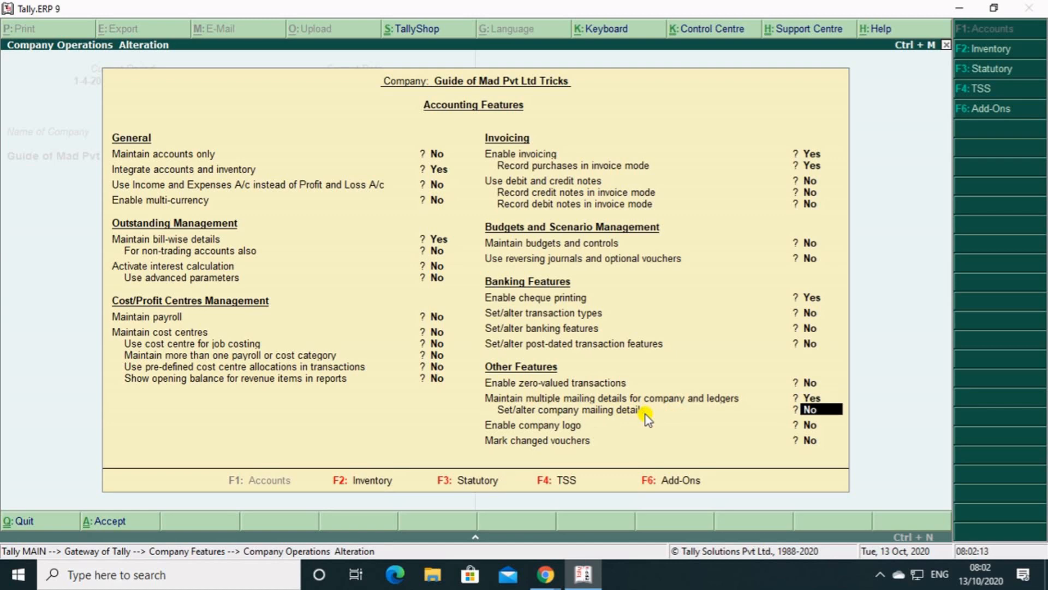
key(ctrl+a)
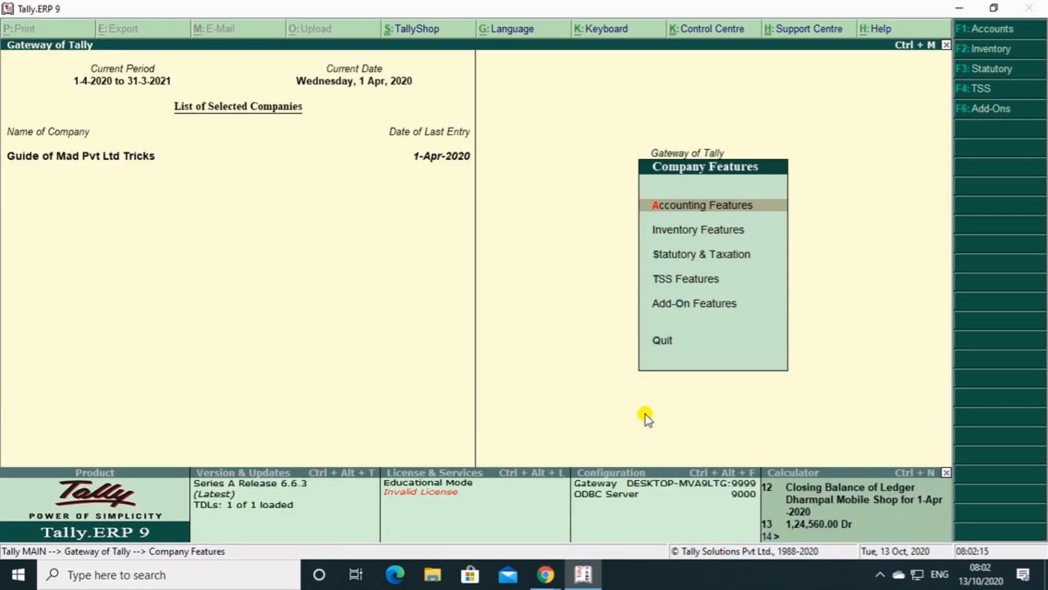
key(Escape)
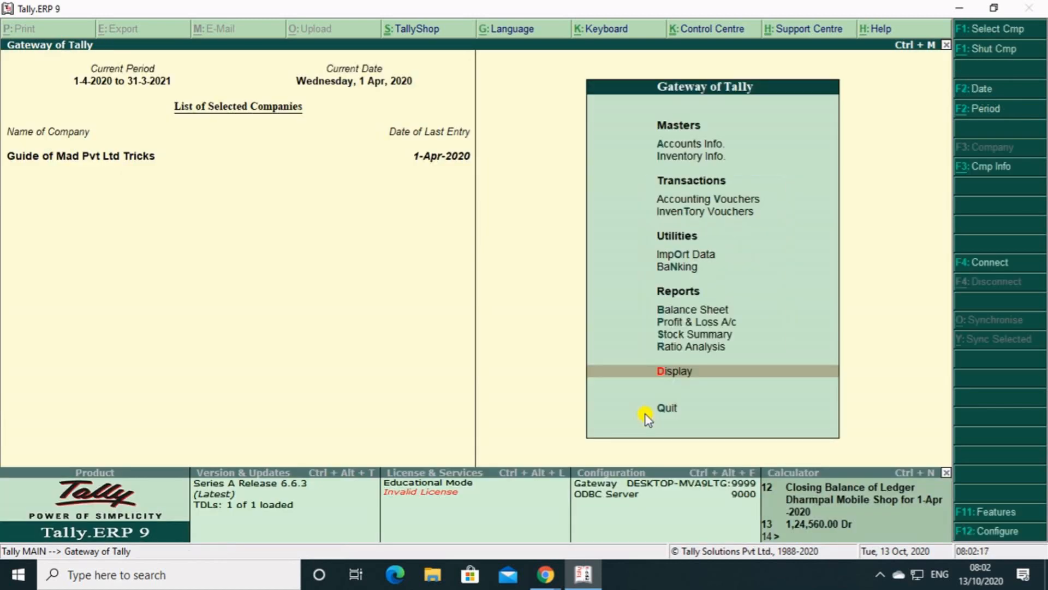
Open the Neelanchal Mobile Shop ledger for alteration from the accounts masters.
key(Up)
key(Up)
key(Up)
key(Up)
key(Up)
key(Up)
key(Up)
key(Up)
key(Up)
key(Up)
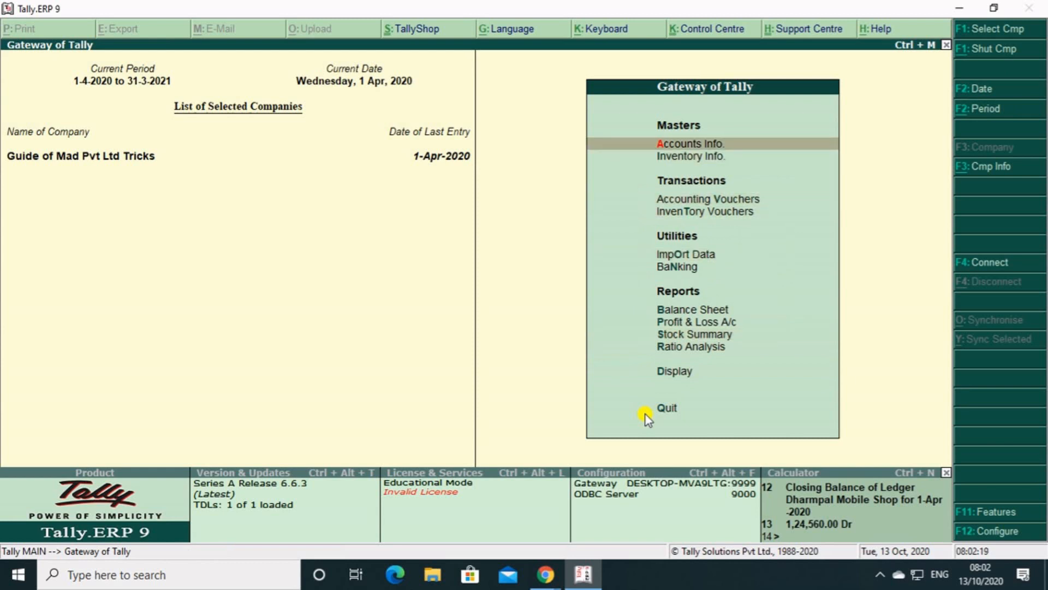
key(Return)
key(Down)
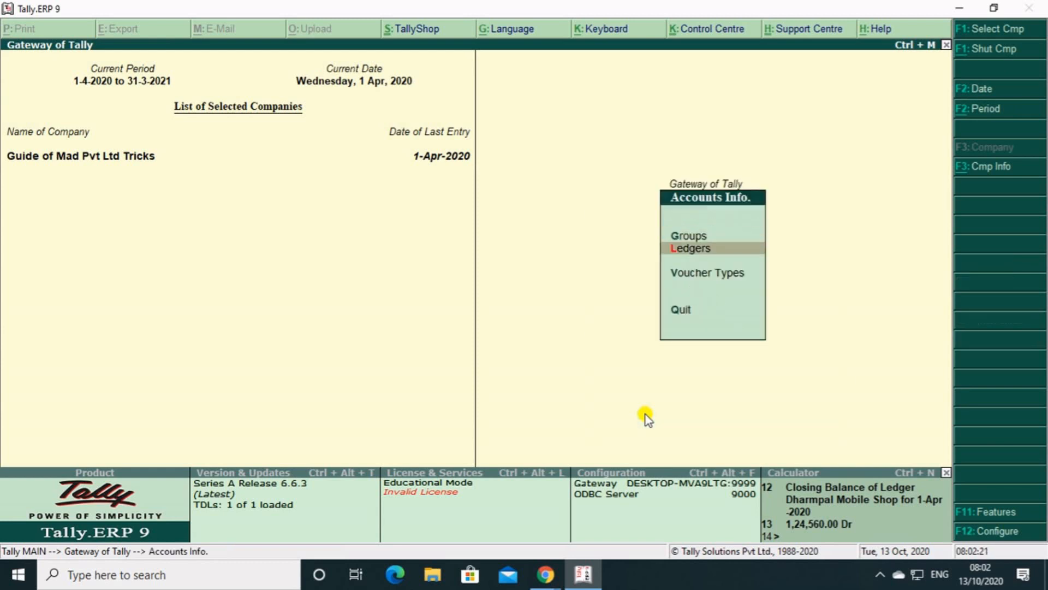
key(Return)
key(Down)
key(Down)
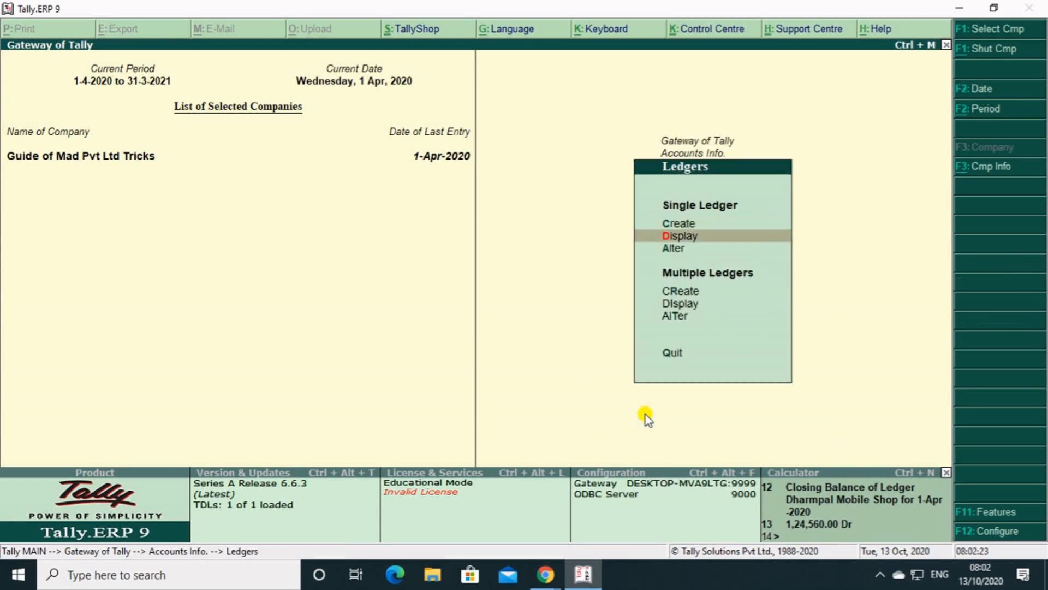
key(Return)
key(Down)
key(Down)
key(Down)
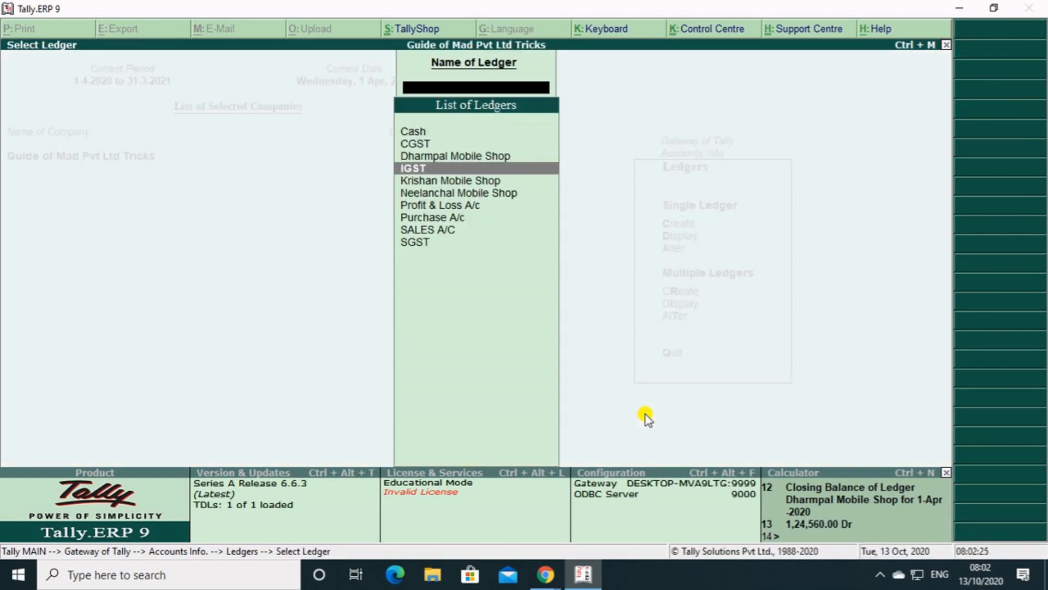
key(Up)
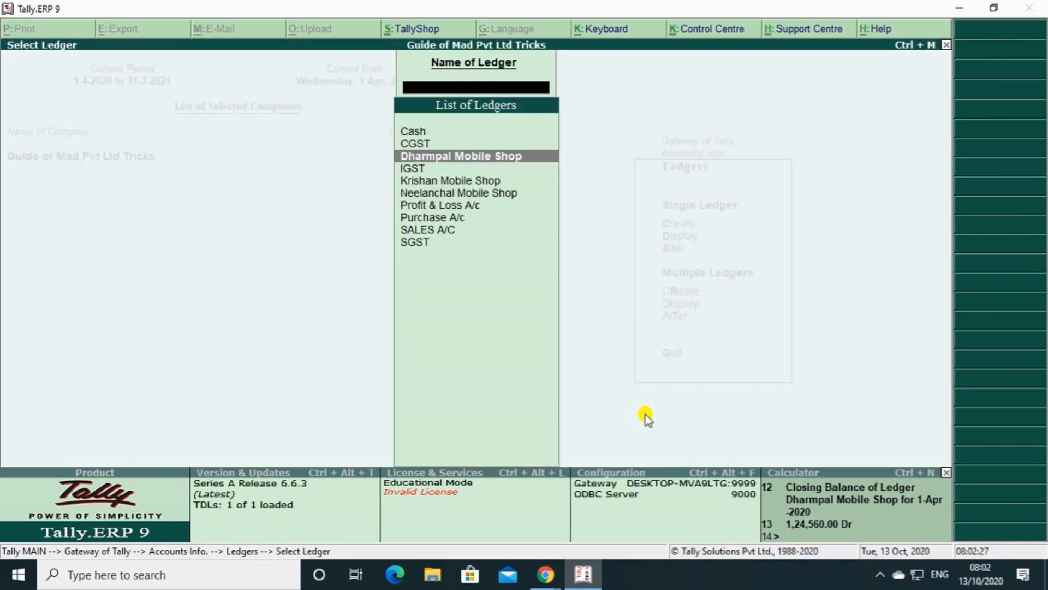
key(Down)
key(Down)
key(Down)
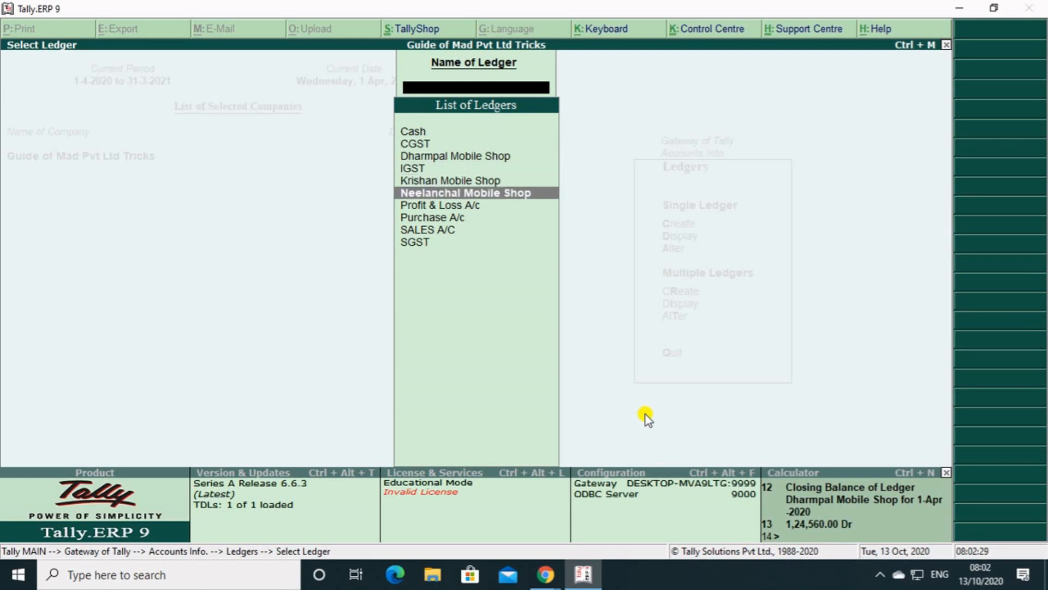
key(Return)
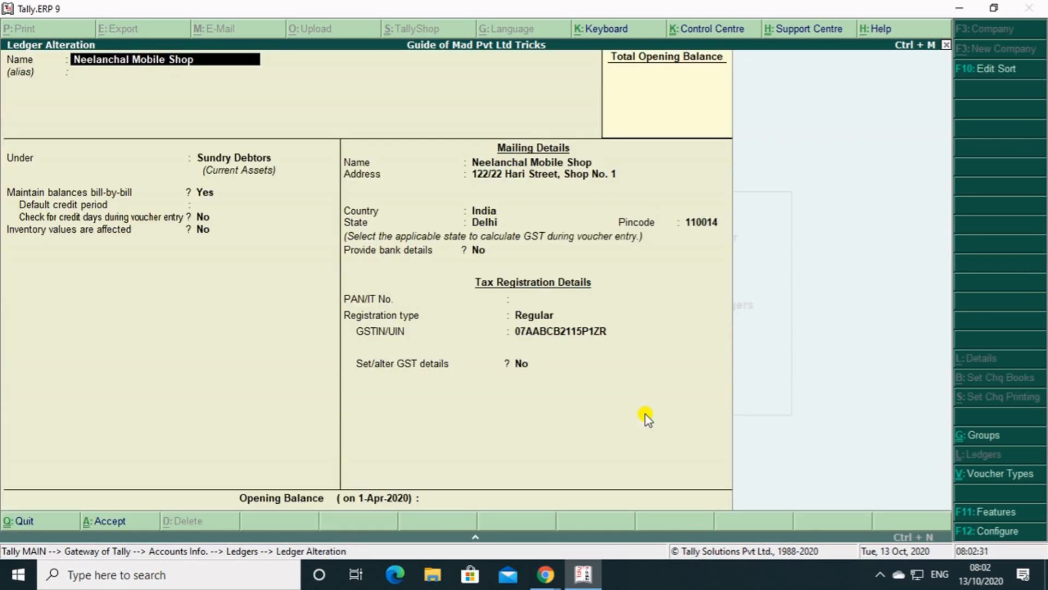
Set Provide multiple addresses to Yes in the ledger configuration and accept it.
key(Return)
key(Return)
key(Return)
key(Return)
key(Return)
key(Return)
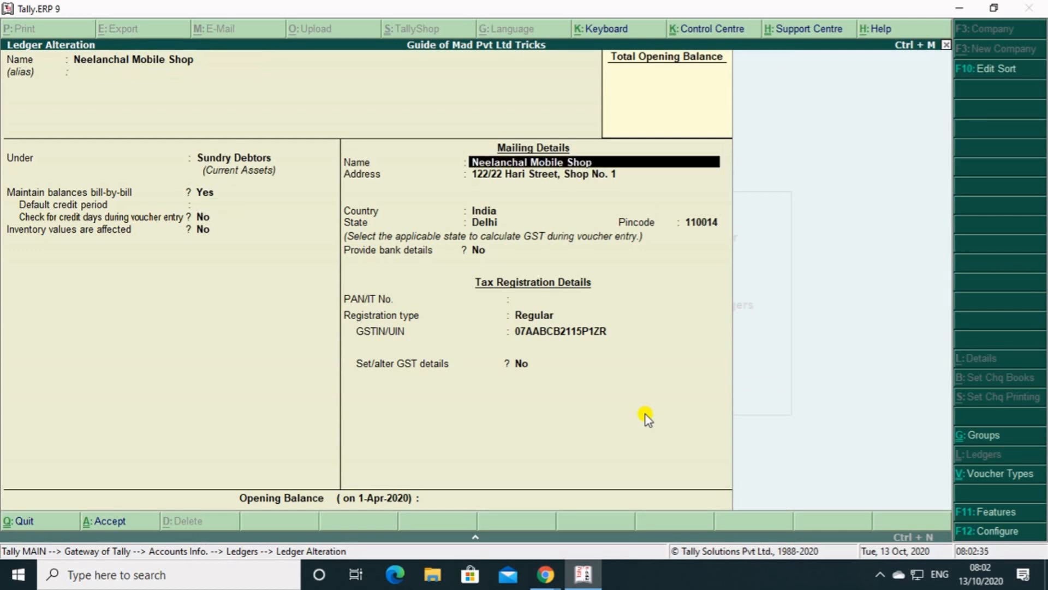
key(Return)
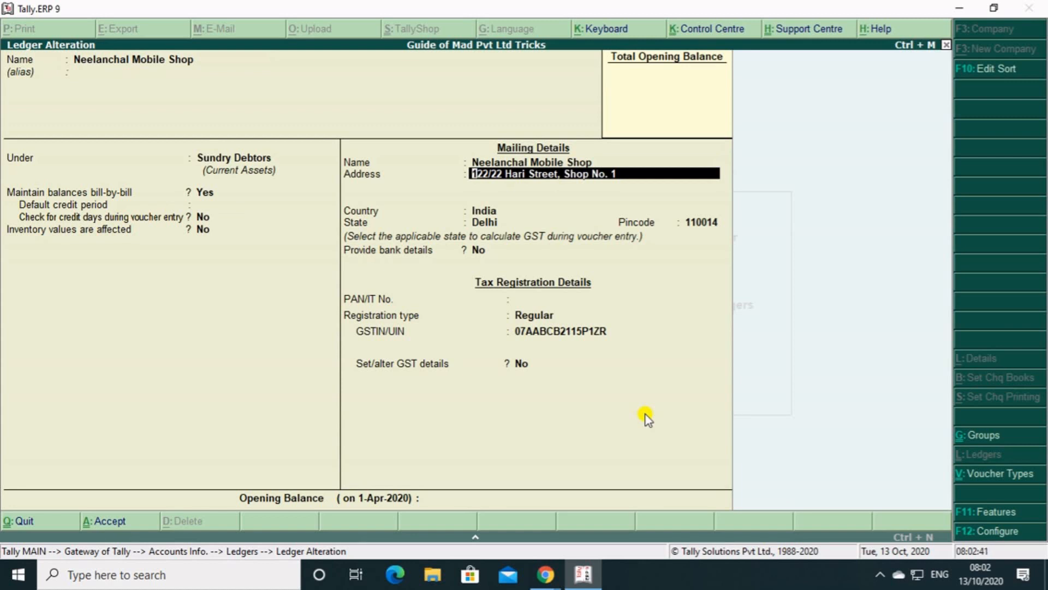
key(F12)
key(Down)
key(Down)
key(Down)
key(Down)
key(Down)
key(Down)
key(Down)
key(Down)
key(Down)
key(Down)
key(Down)
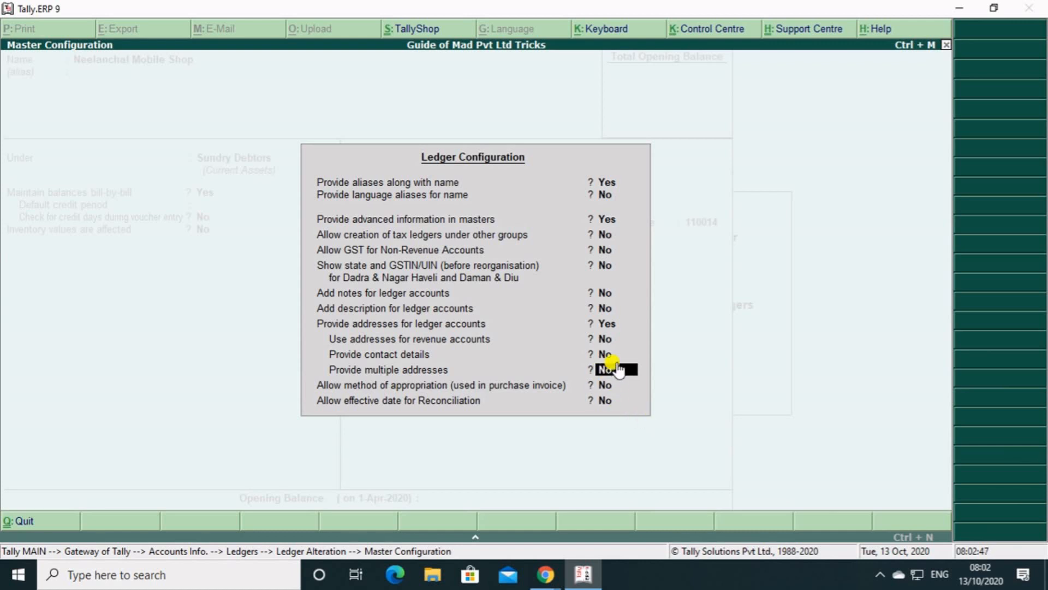
text(y)
key(Return)
key(ctrl+a)
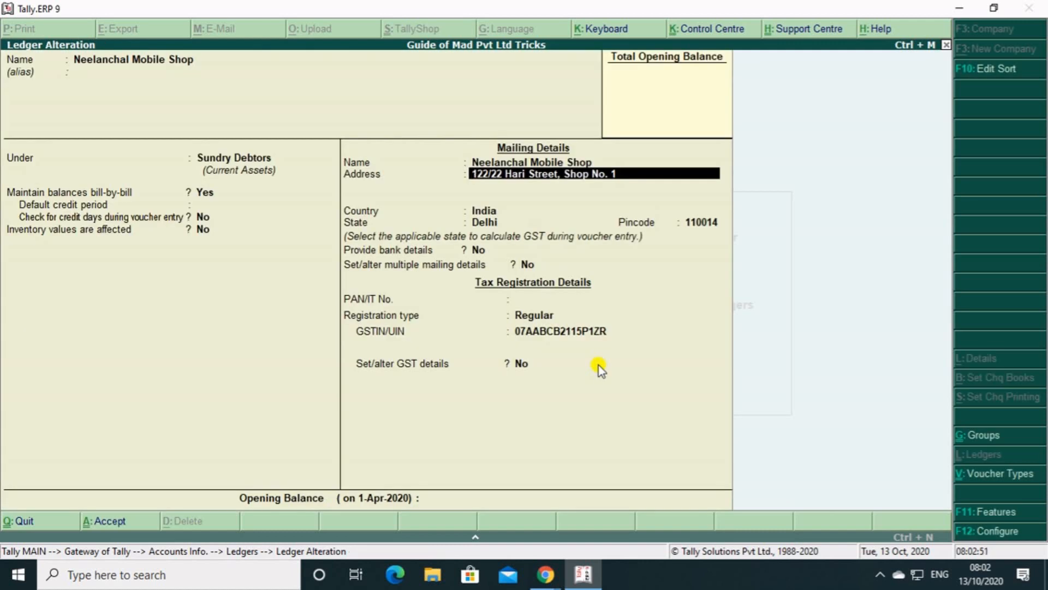
Set Set/alter multiple mailing details to Yes for the Neelanchal Mobile Shop ledger, opening its list of address types.
key(Return)
key(Return)
key(Return)
key(Return)
key(Return)
key(Return)
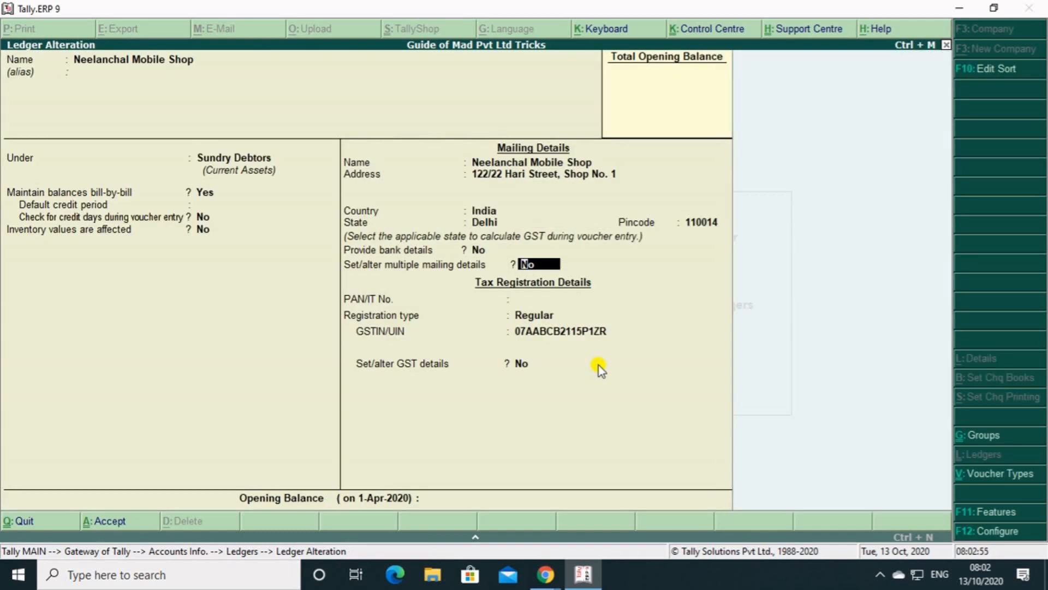
text(y)
key(Return)
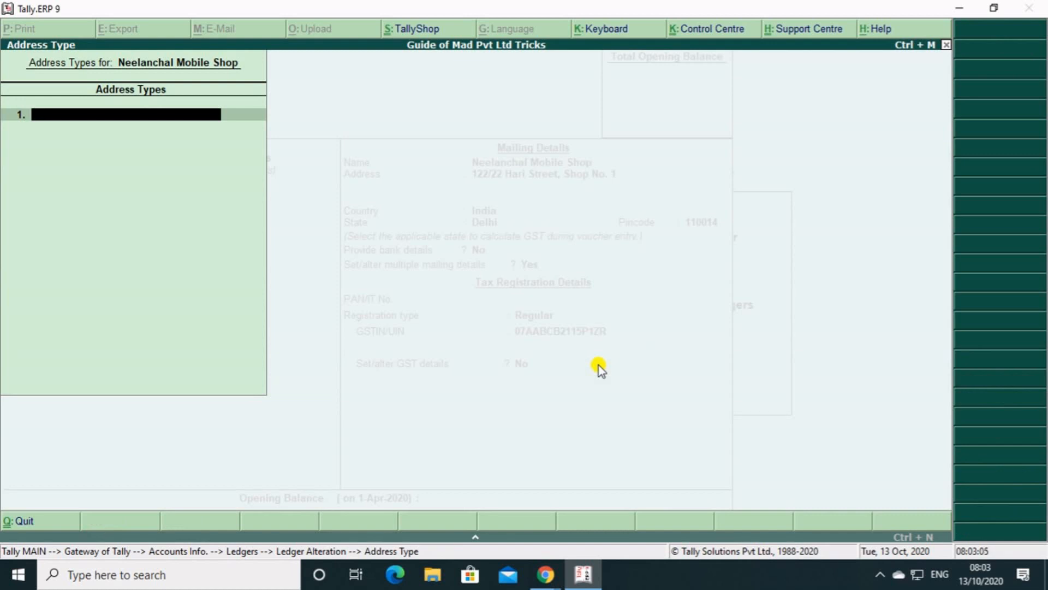
Add a HARYANA address type for the ledger, enter its street address, and set the state to Haryana.
text(HARYANA)
key(Return)
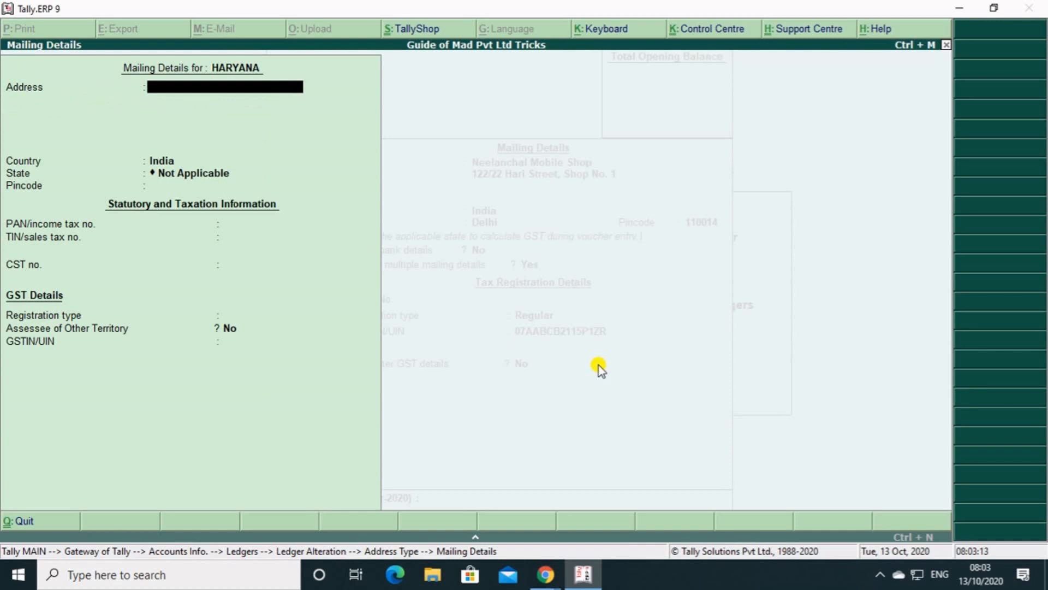
text(GANDHI CHOWK)
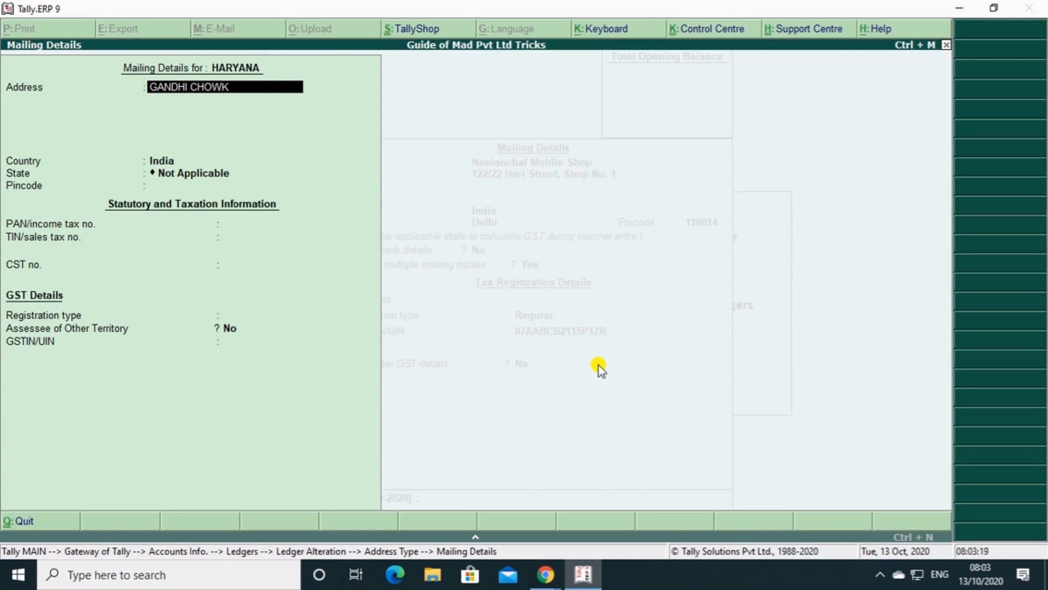
key(Return)
key(Return)
key(Return)
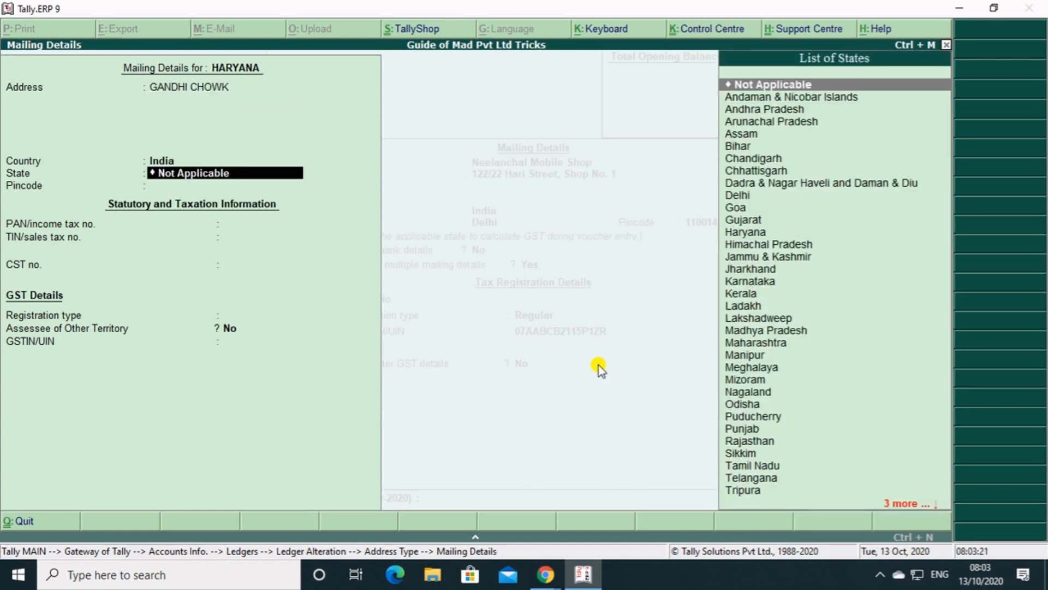
text(HAR)
key(Return)
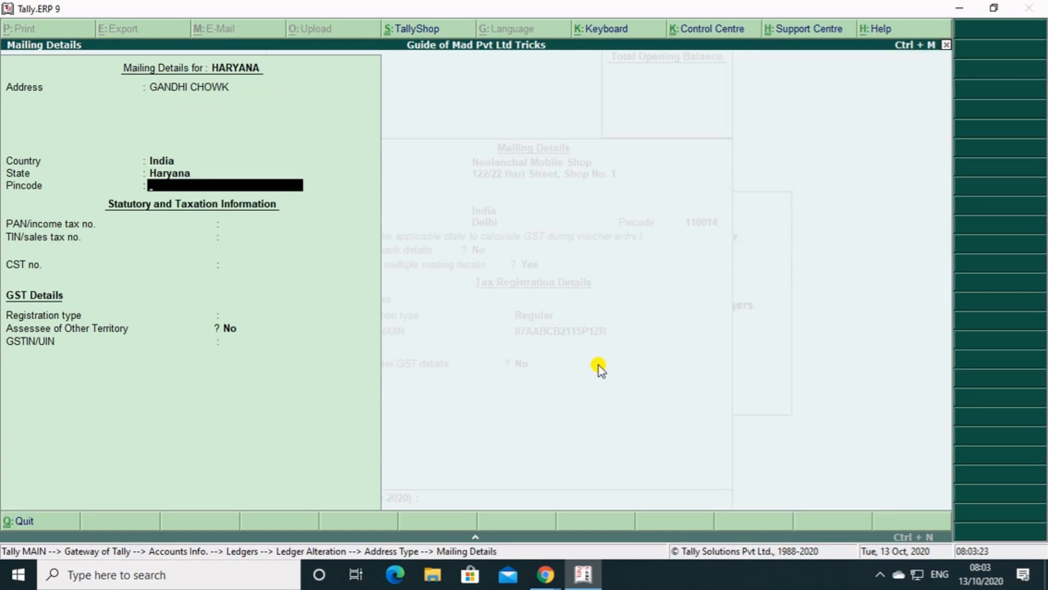
Set the HARYANA address's GST registration type to Regular, keep Assessee of Other Territory at No, and enter its GSTIN.
key(Return)
key(Return)
key(Return)
key(Return)
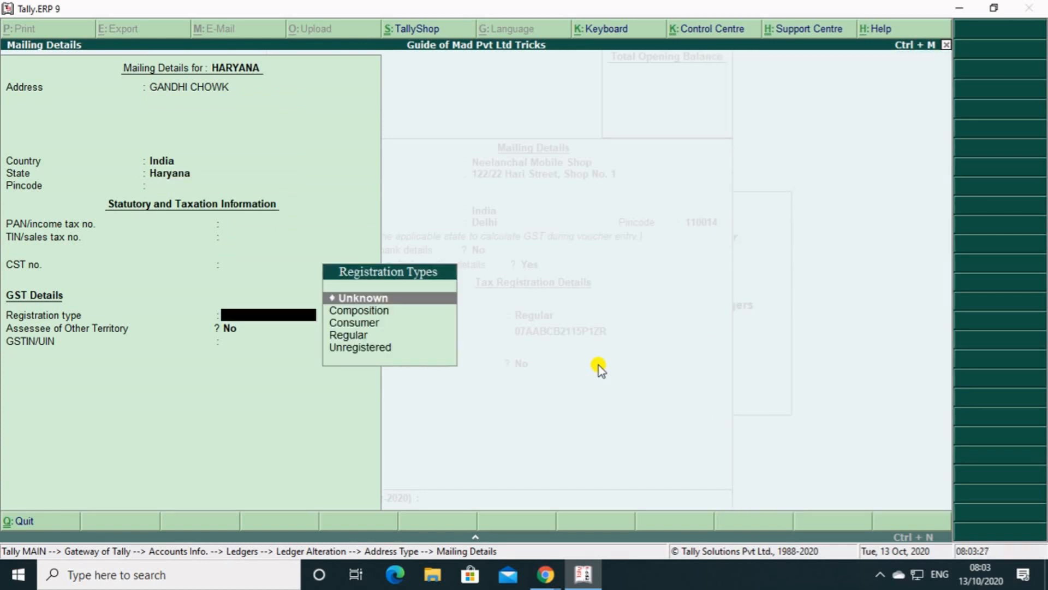
key(Down)
key(Down)
key(Down)
key(Return)
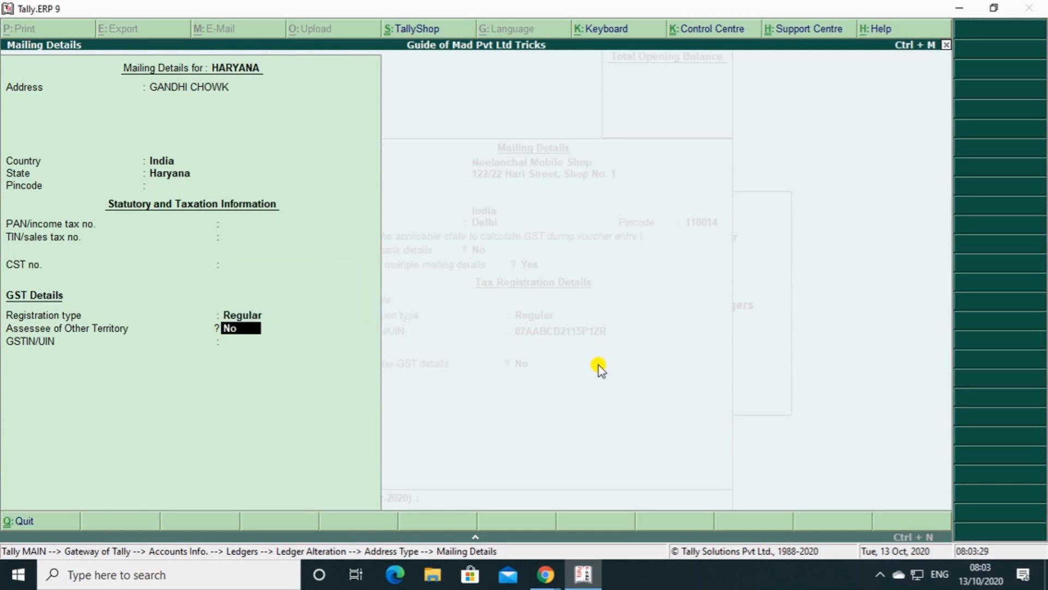
key(Return)
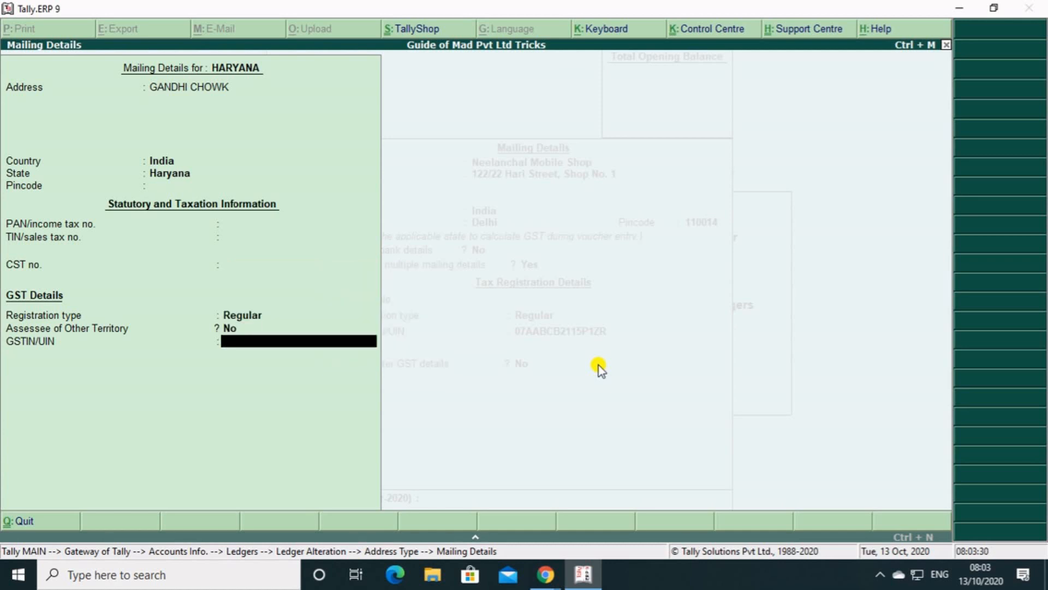
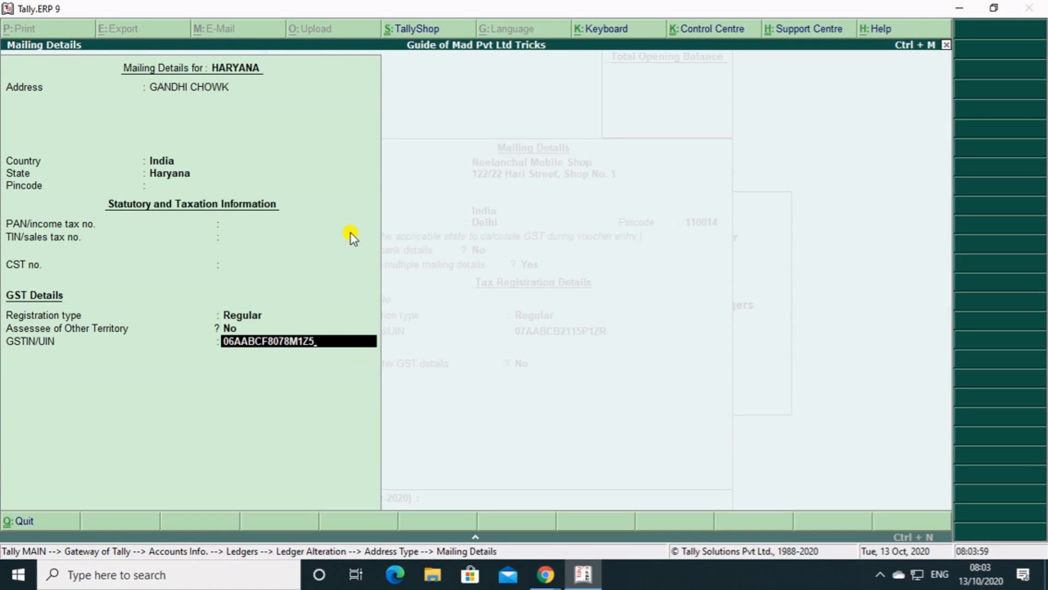
key(Return)
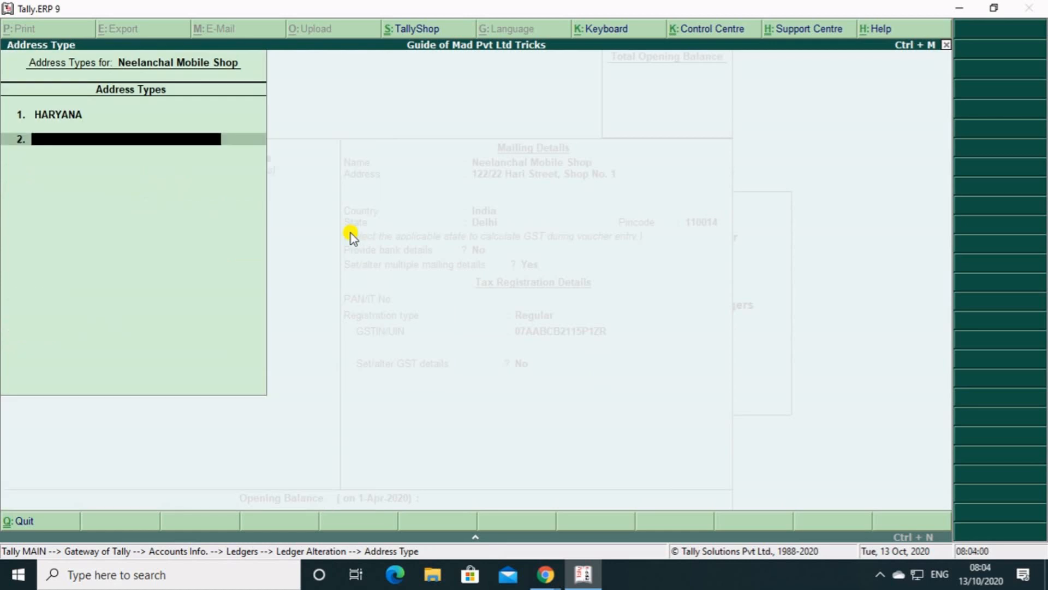
Finish the address type list and save the altered Neelanchal Mobile Shop ledger.
key(Return)
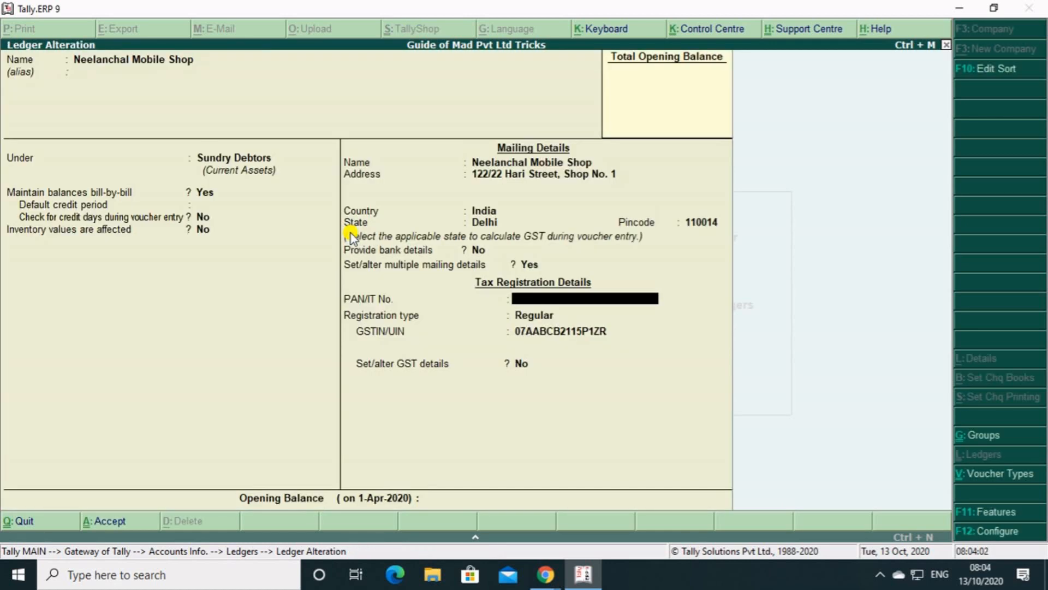
key(Return)
key(Return)
key(Return)
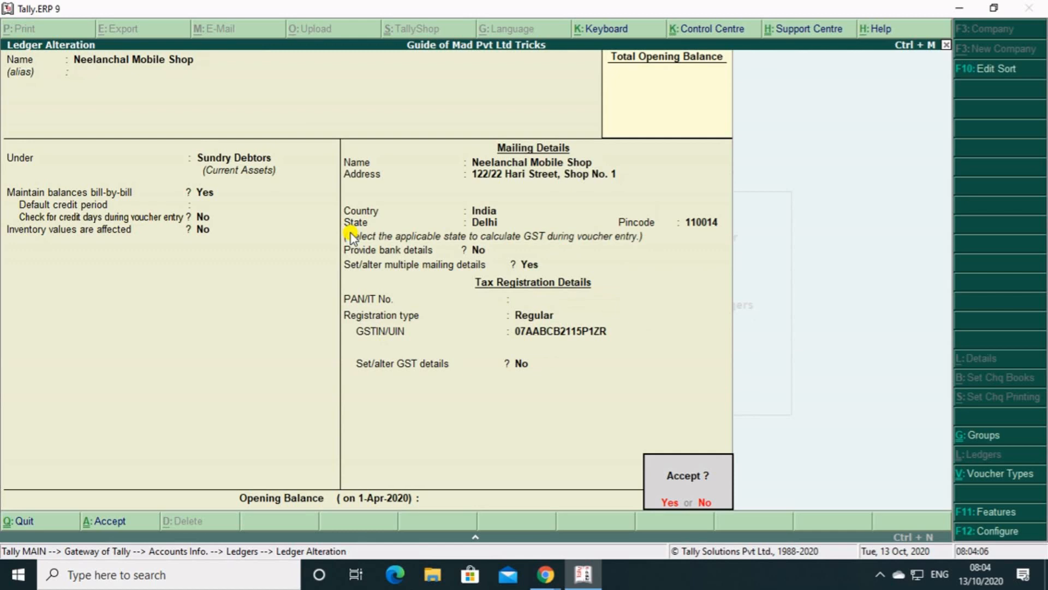
key(Return)
Leave the ledger masters and start a new Sales accounting voucher with voucher class Not Applicable.
key(Escape)
key(Escape)
key(Escape)
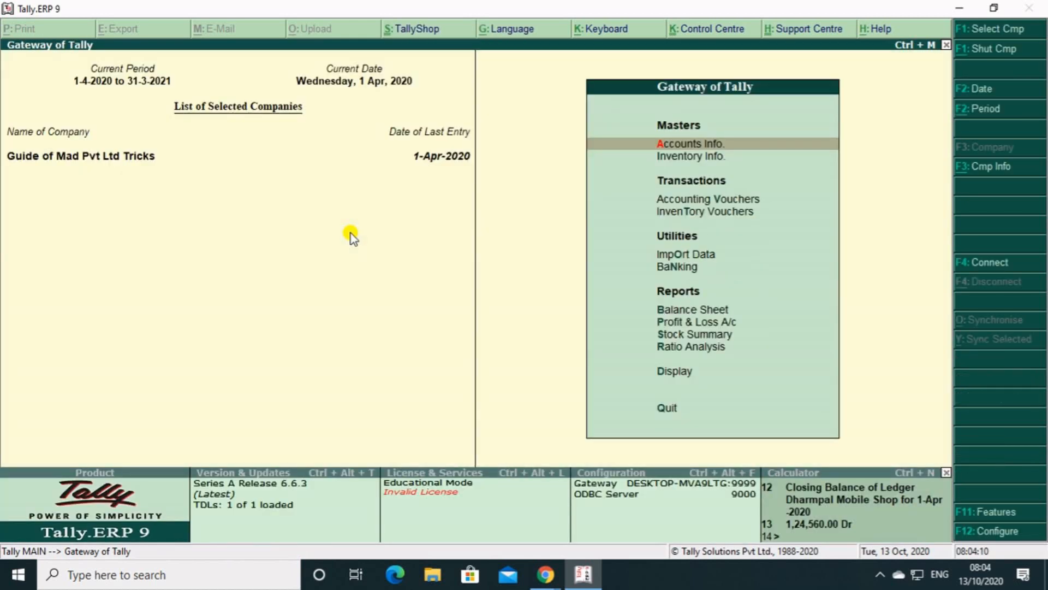
key(Down)
key(Down)
key(Down)
key(Up)
key(Return)
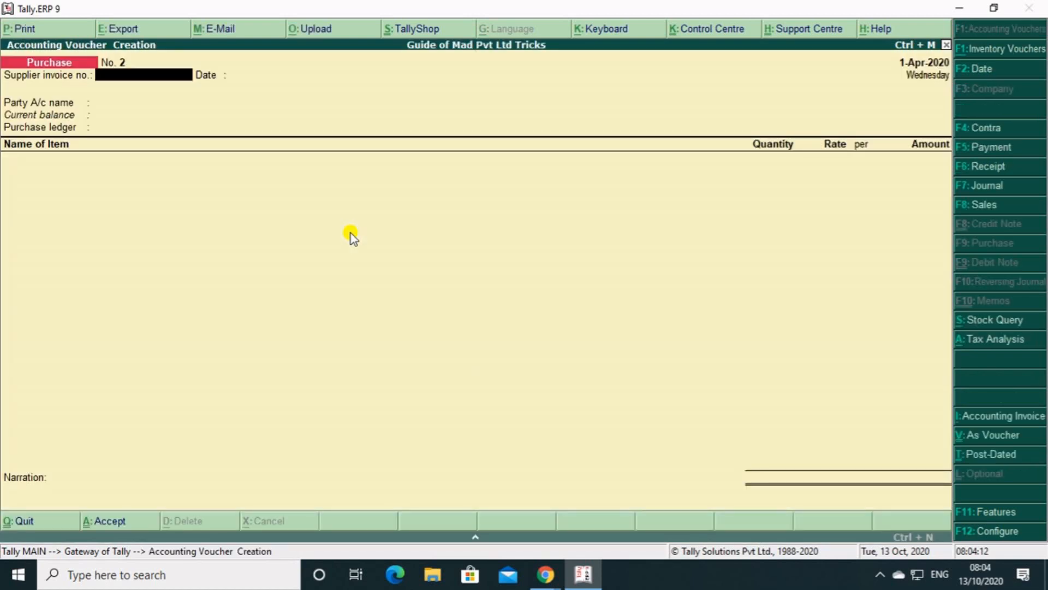
key(F8)
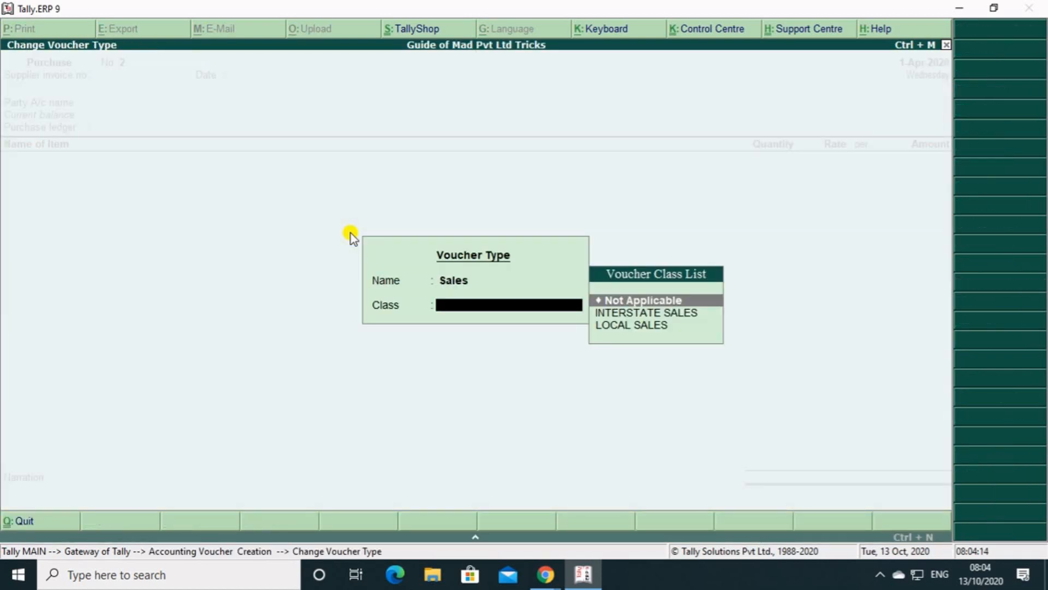
key(Return)
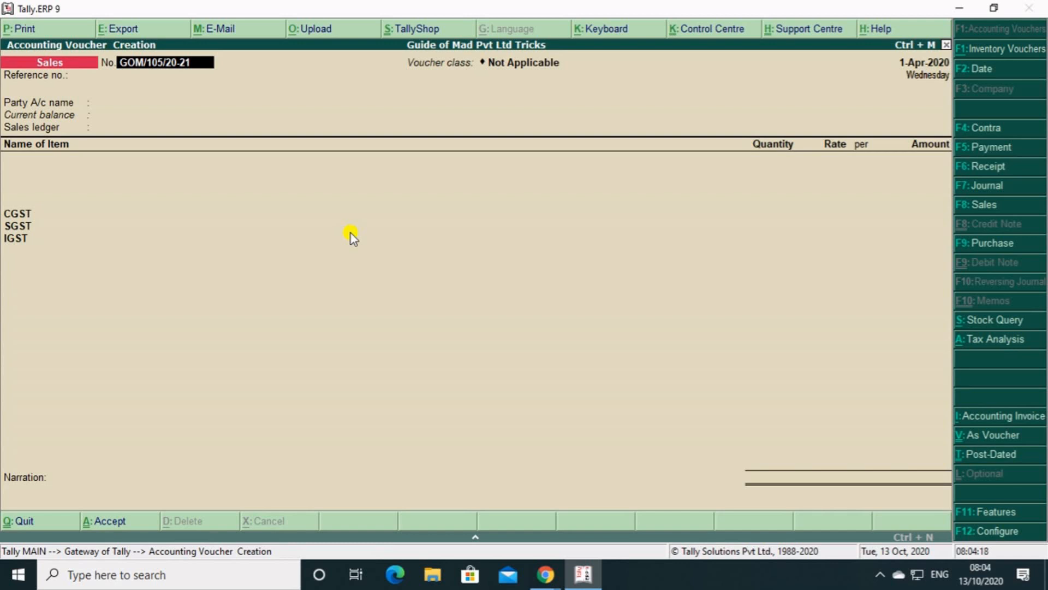
Enter reference number 001 in the sales voucher and choose Neelanchal Mobile Shop as the party account.
key(Return)
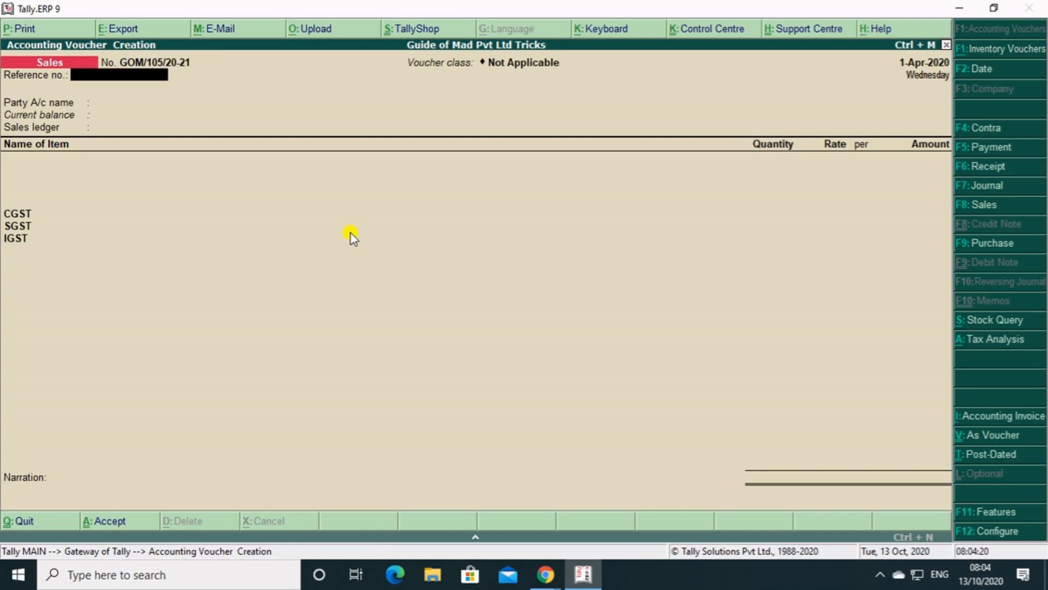
text(001)
key(Return)
key(Down)
key(Down)
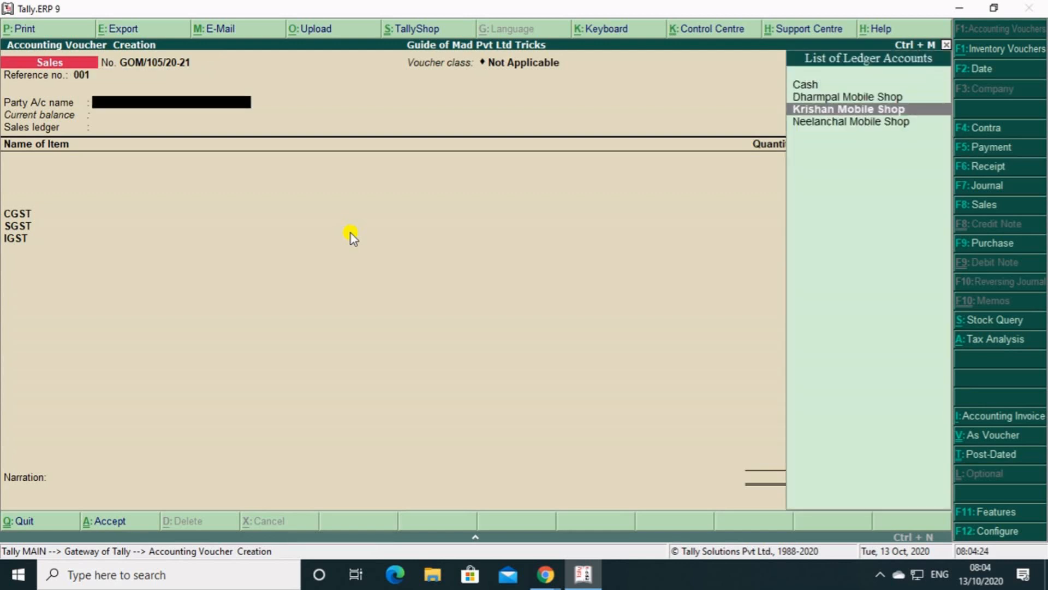
key(Down)
key(Return)
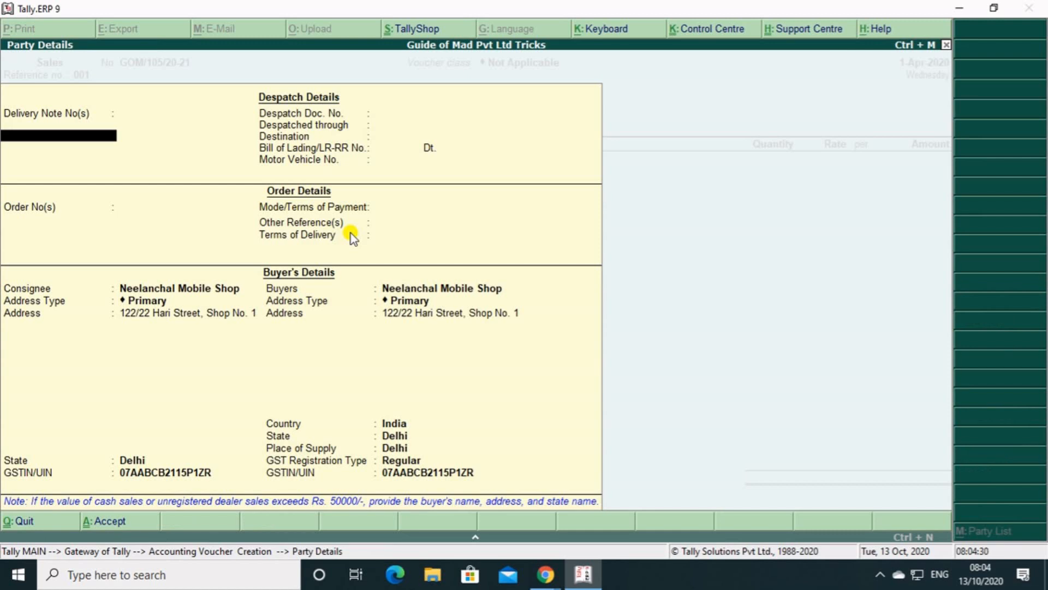
Leave the party details and open the sales invoice configuration.
key(Escape)
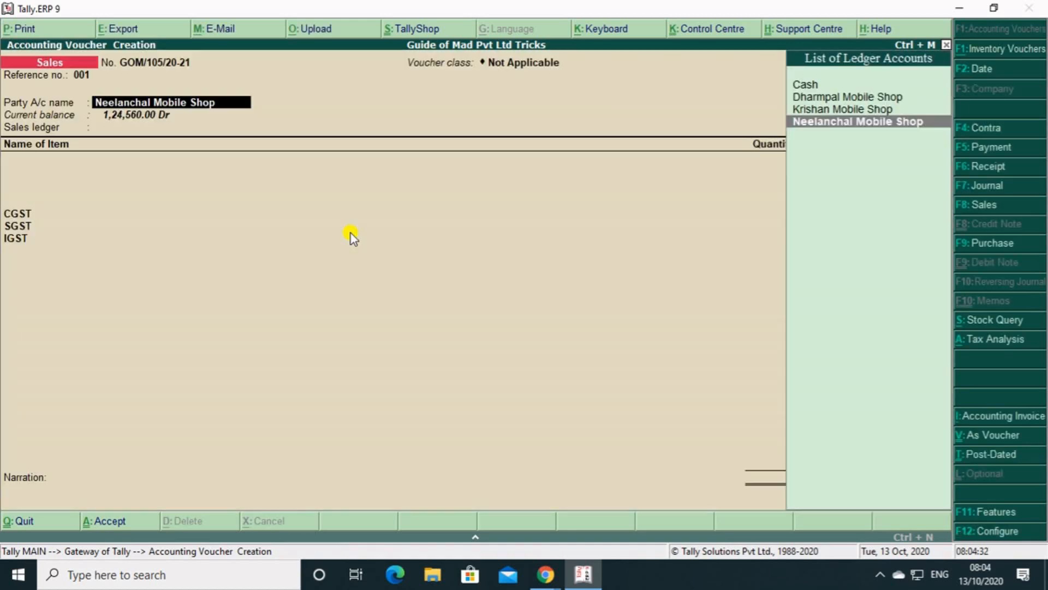
key(F12)
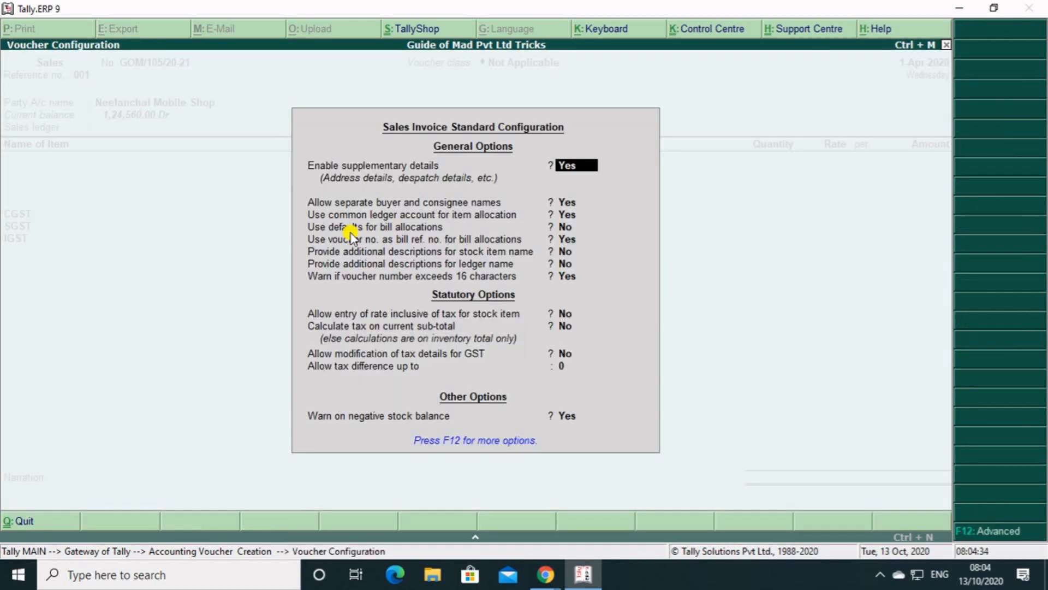
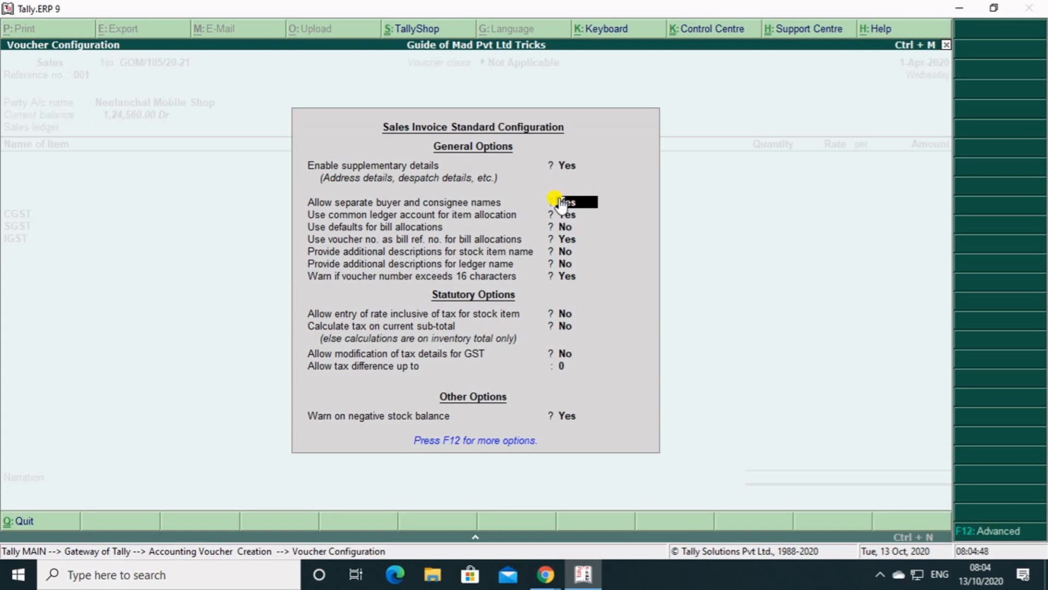
Set separate buyer and consignee names to No in the sales invoice configuration, save it and open the party details.
key(BackSpace)
text(n)
key(Return)
key(ctrl+a)
key(Return)
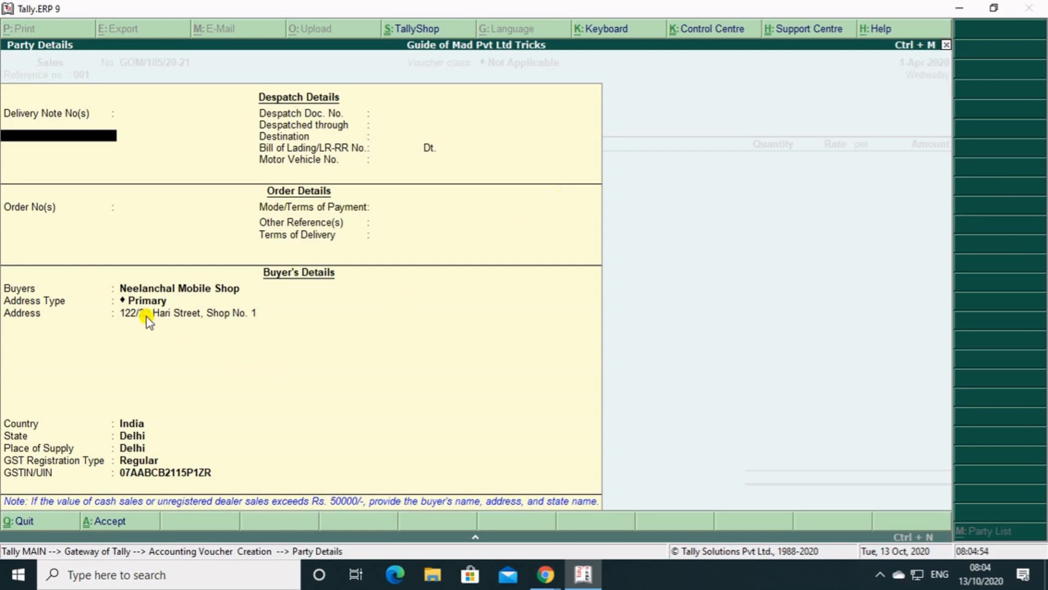
Choose the HARYANA address type for the buyer Neelanchal Mobile Shop and accept the party details.
key(Return)
key(Return)
key(Return)
key(Return)
key(Return)
key(Return)
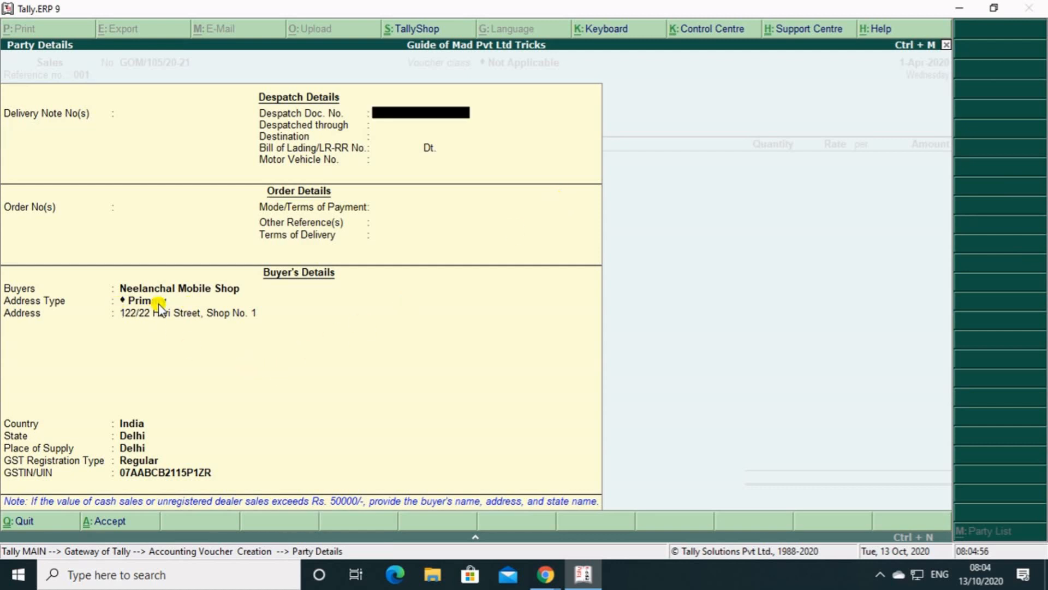
key(Return)
key(Return)
key(Return)
key(Return)
key(Return)
key(Return)
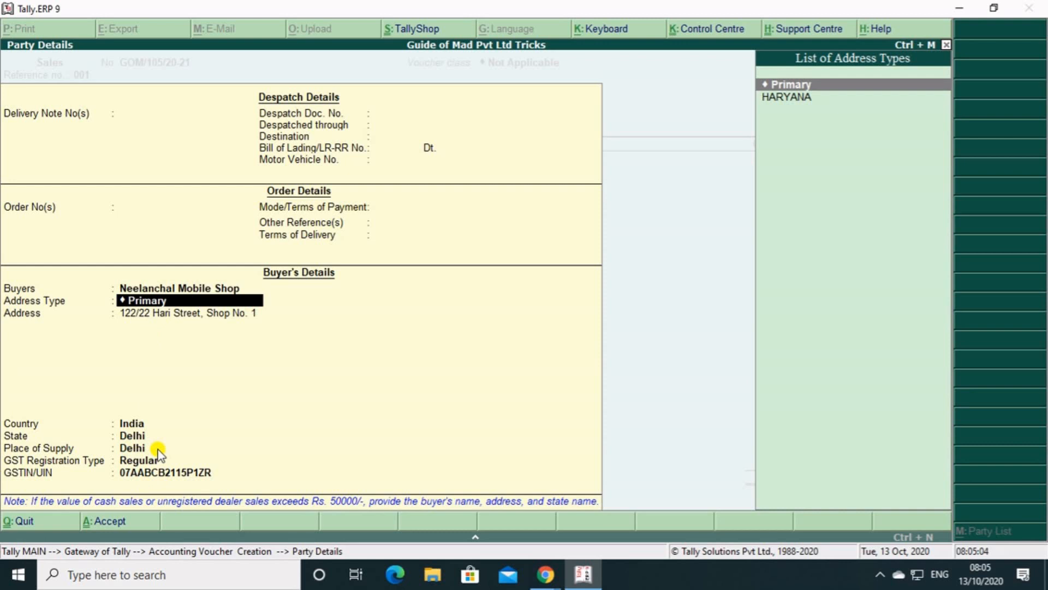
key(Down)
key(Return)
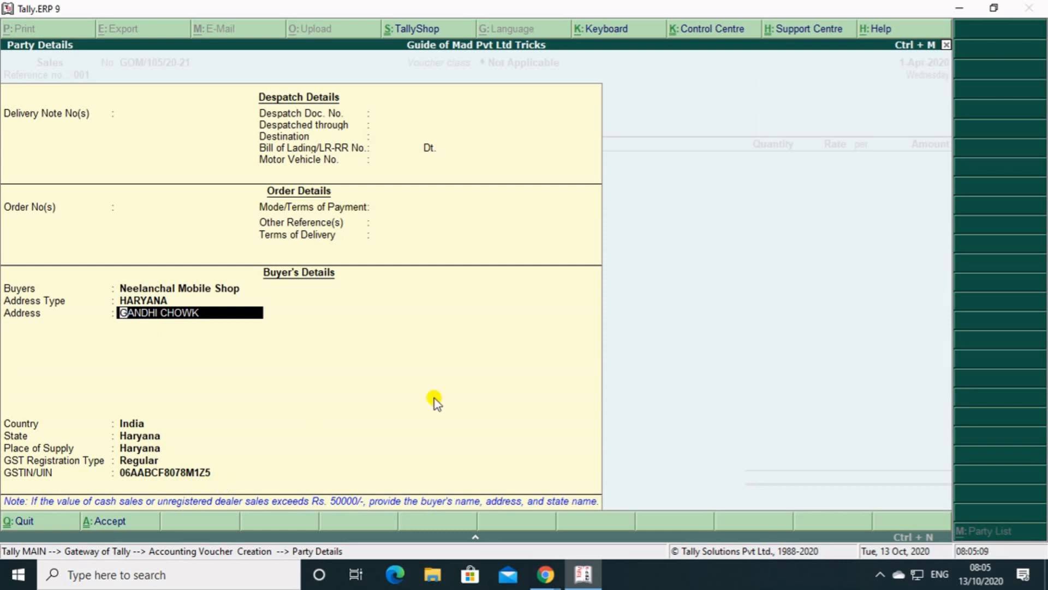
key(Return)
key(ctrl+a)
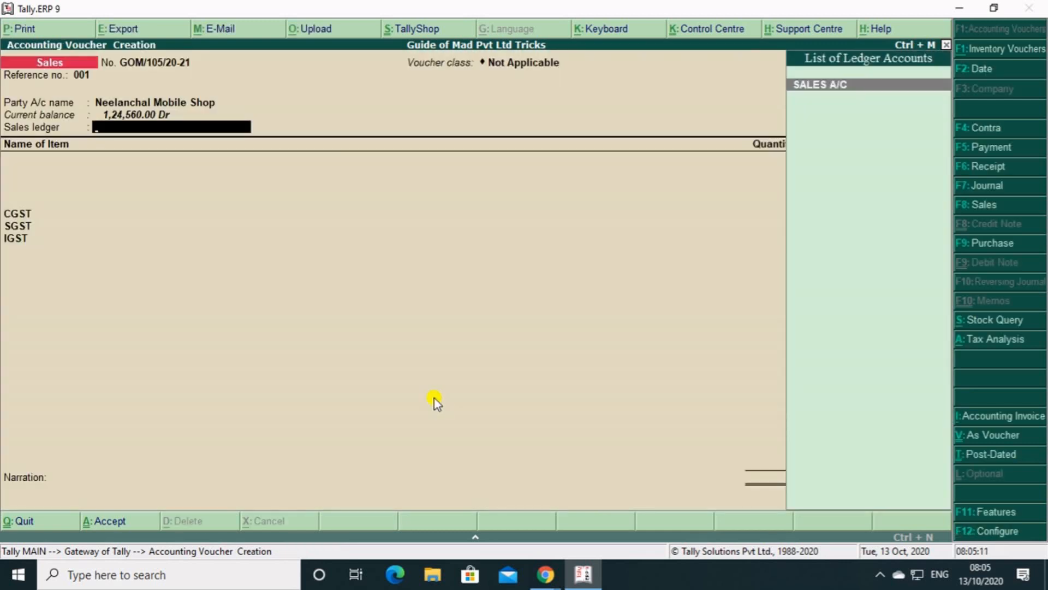
Select SALES A/C as the sales ledger and add 5 pcs of Xiaomi Mi Note 10 Pro.
key(Return)
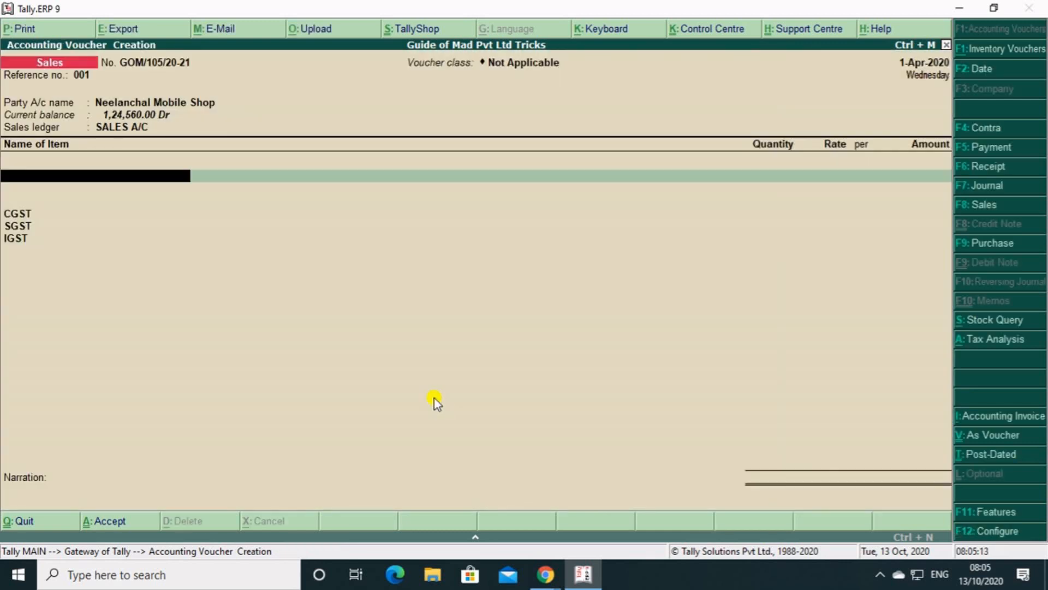
key(Down)
key(Down)
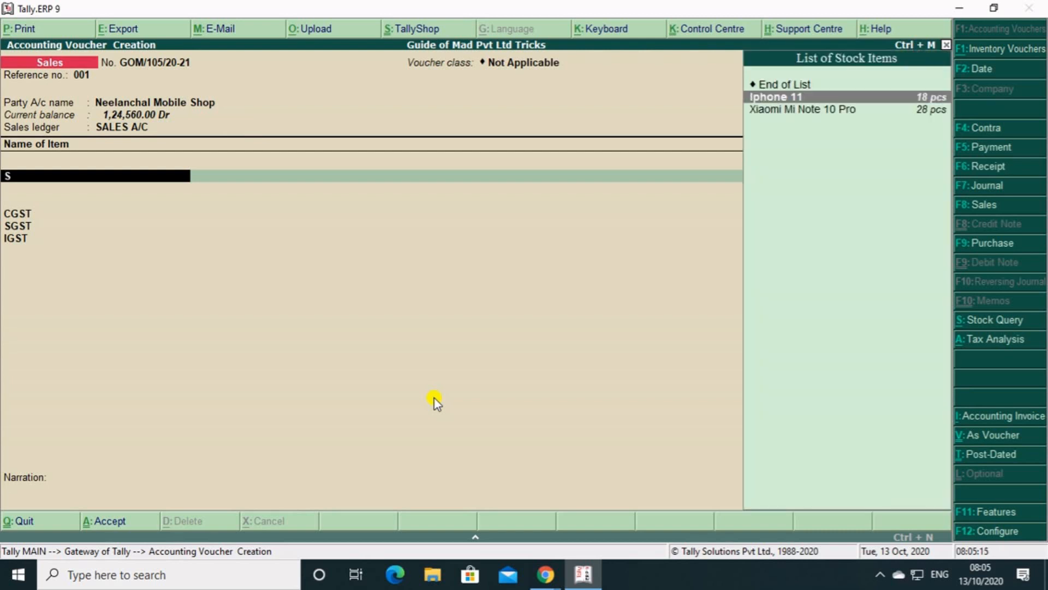
key(Return)
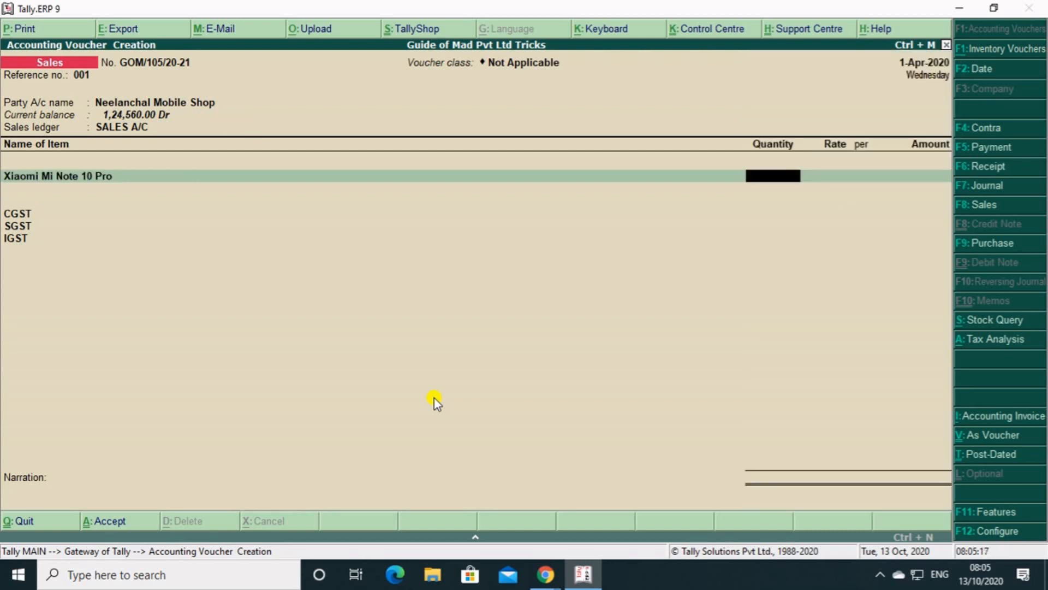
text(5)
key(Return)
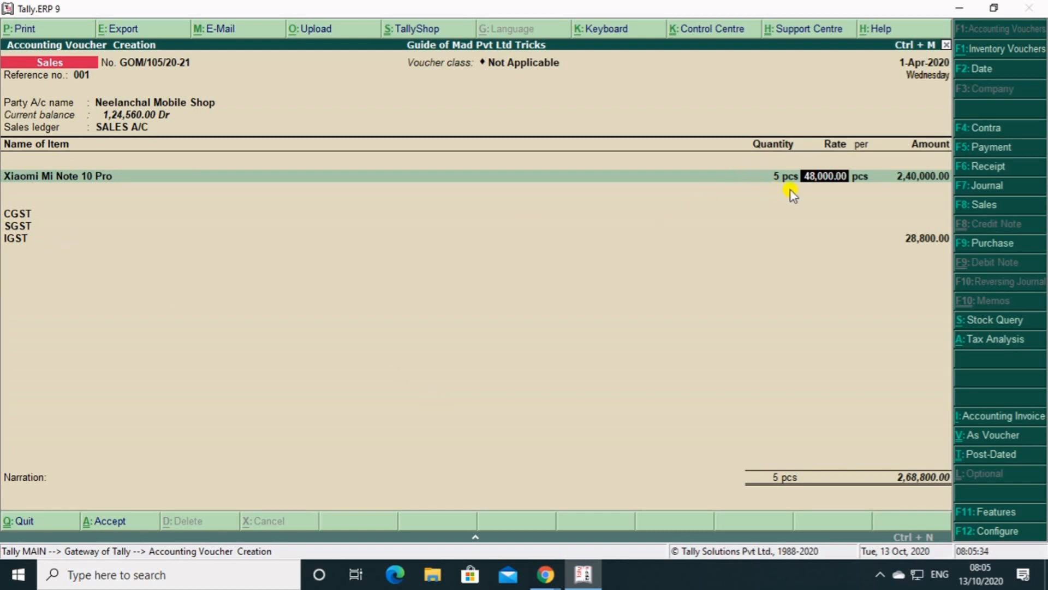
Reopen the party details, switch the buyer's address type to Primary and return to the item line to compare the tax.
key(BackSpace)
key(BackSpace)
key(BackSpace)
key(BackSpace)
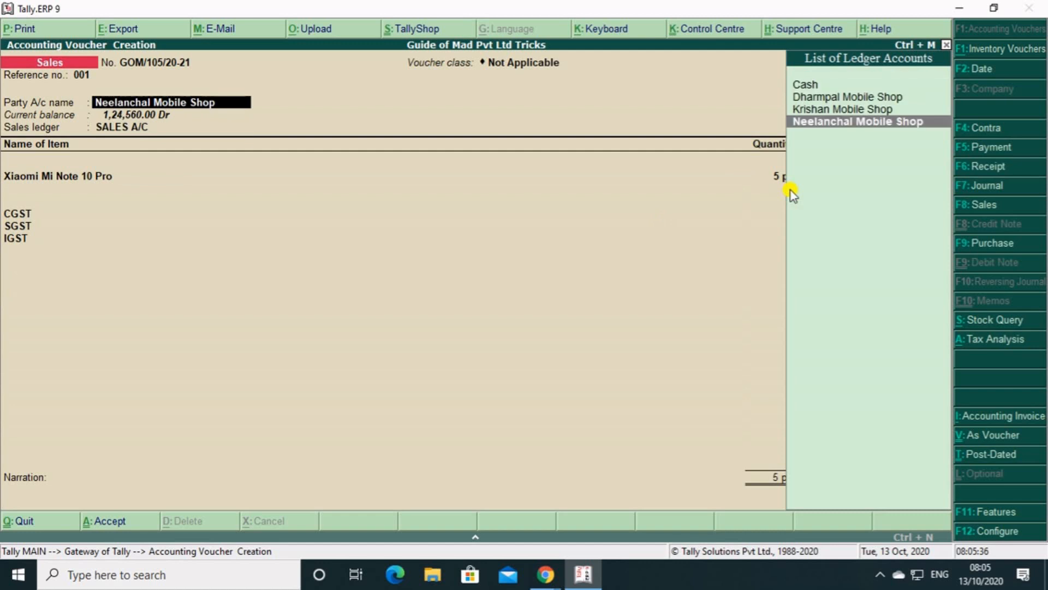
key(Return)
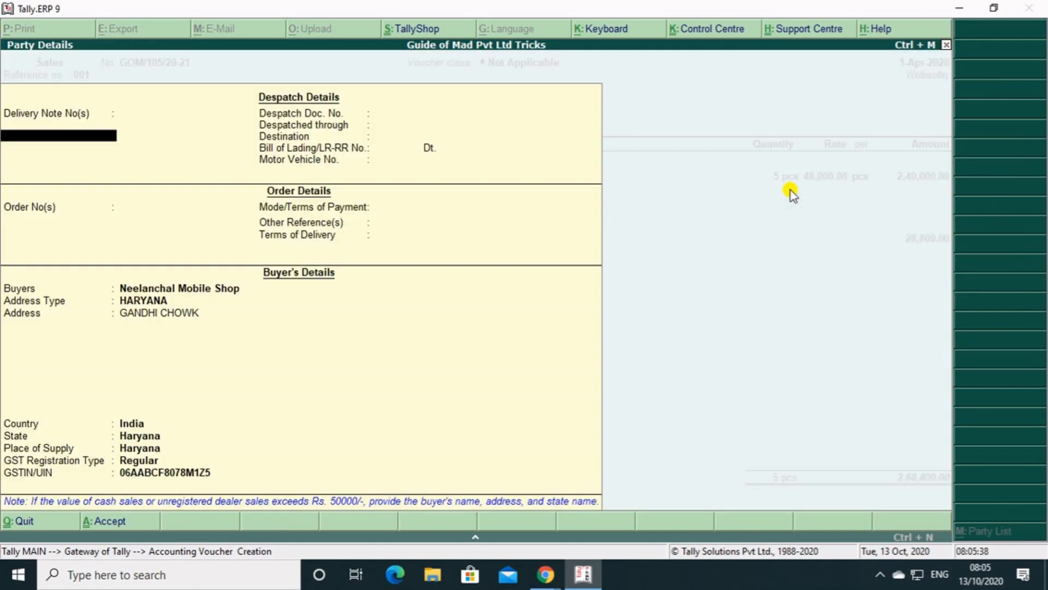
key(Return)
key(Return)
key(Return)
key(Return)
key(Return)
key(Return)
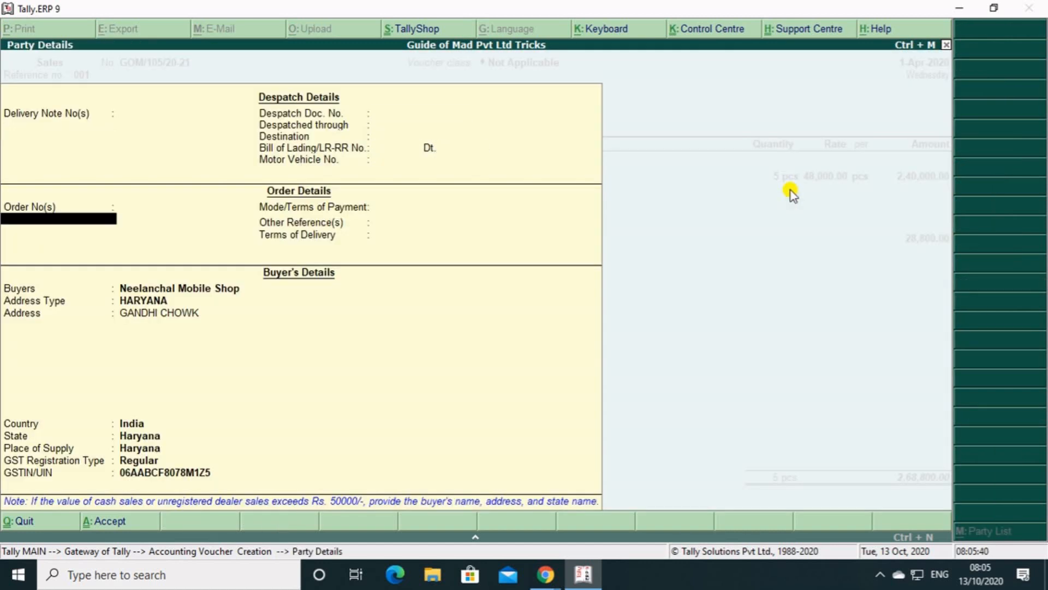
key(Return)
key(Return)
key(Return)
key(Return)
key(Return)
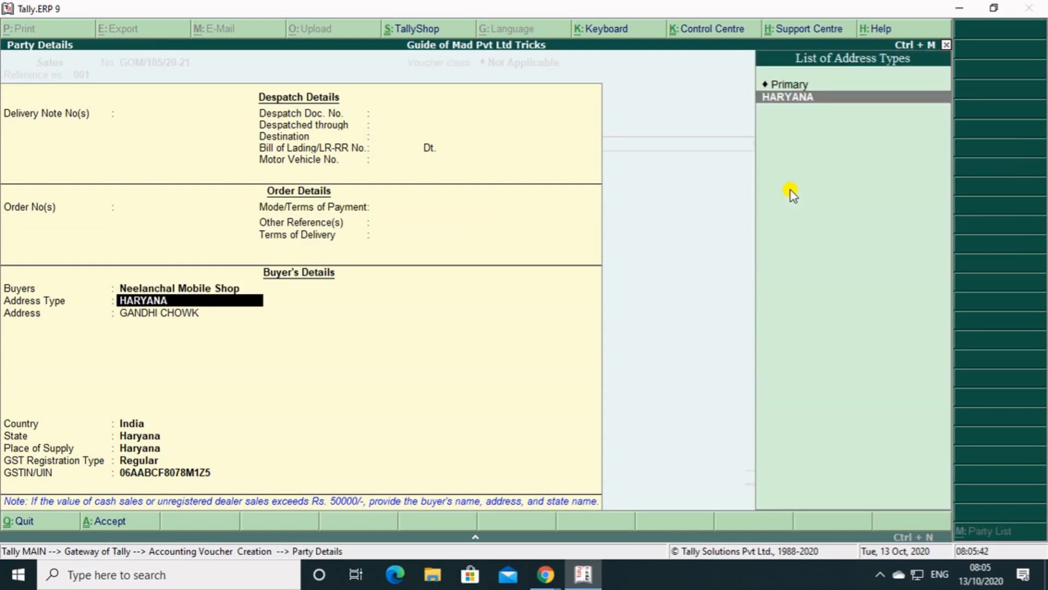
key(Up)
key(Return)
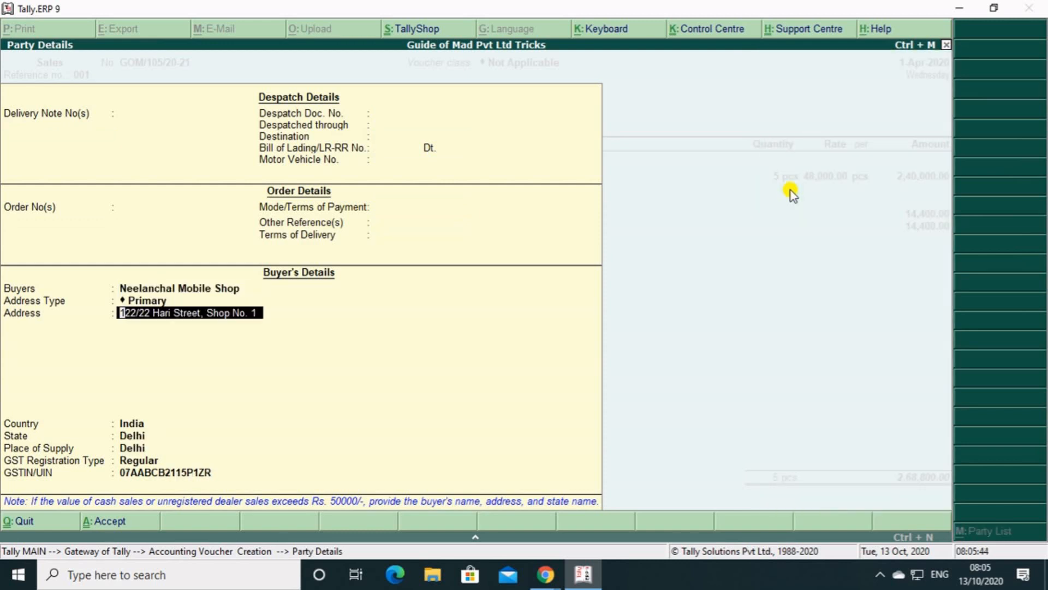
key(ctrl+a)
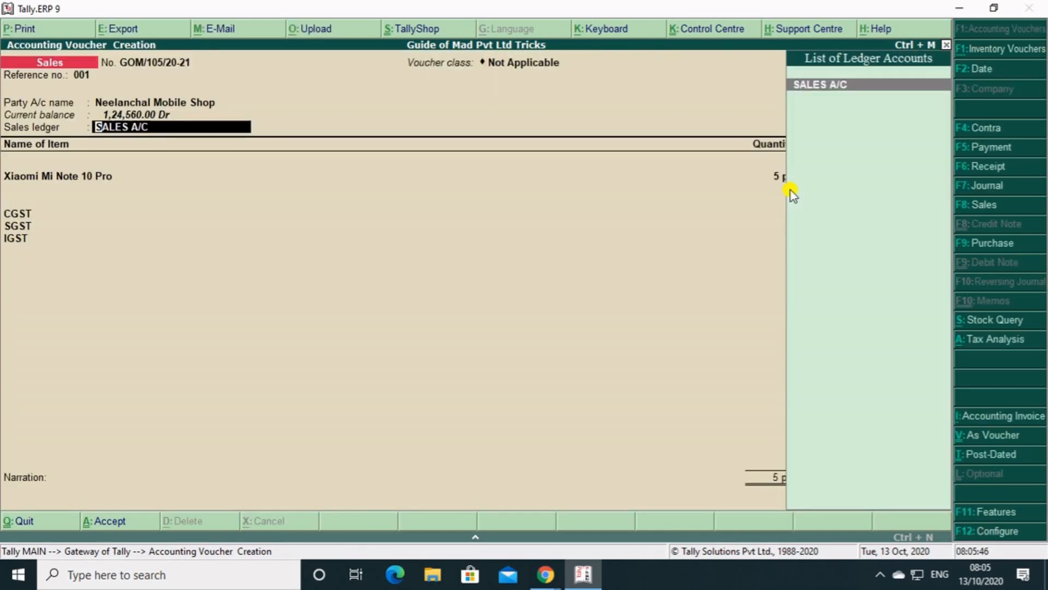
key(Return)
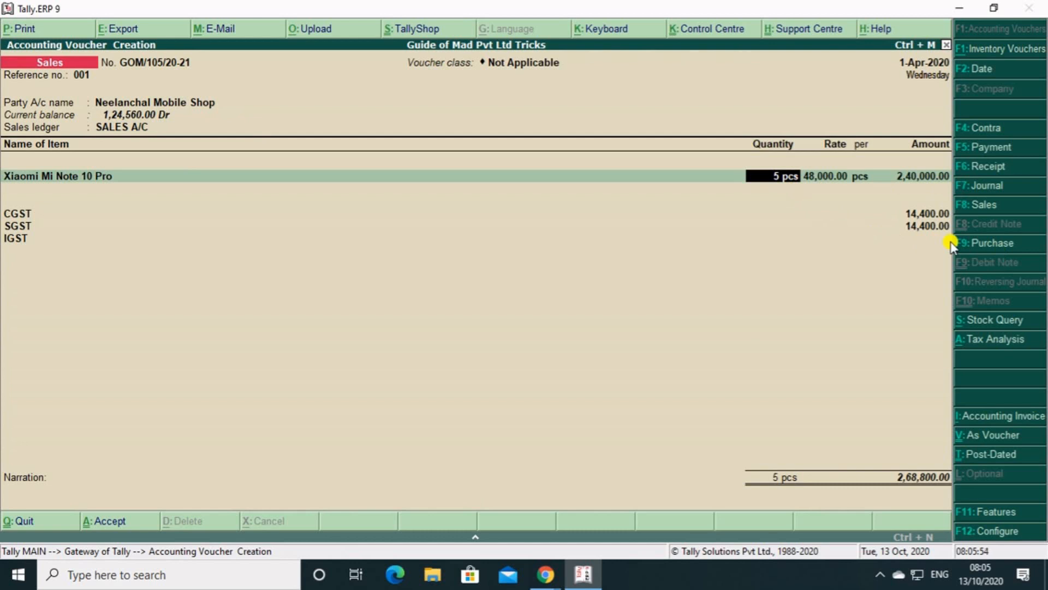
Reopen the party details and switch the buyer's address type back to HARYANA.
key(BackSpace)
key(BackSpace)
key(BackSpace)
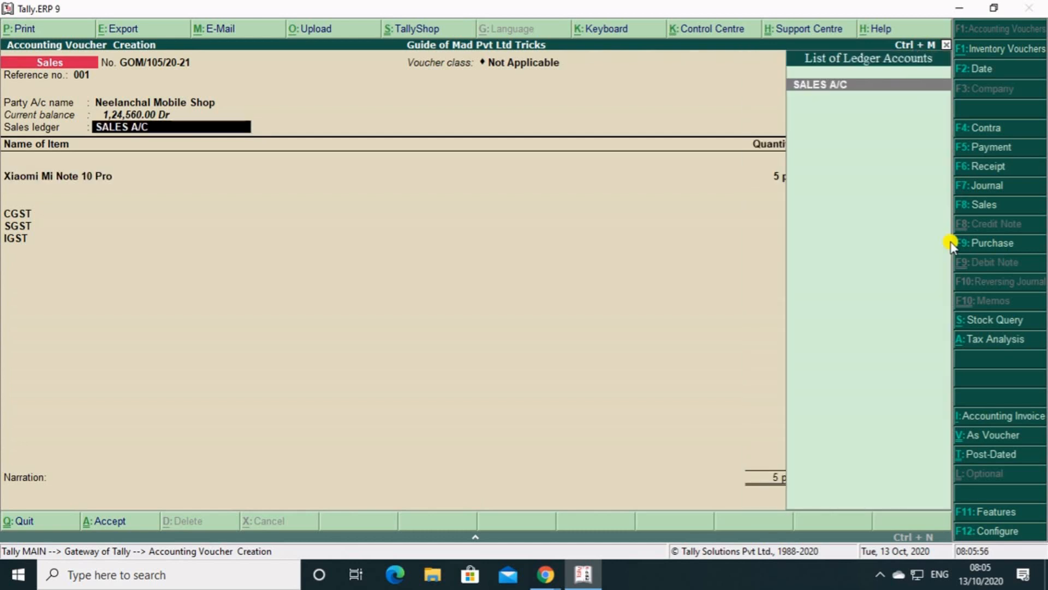
key(Return)
key(Return)
key(Return)
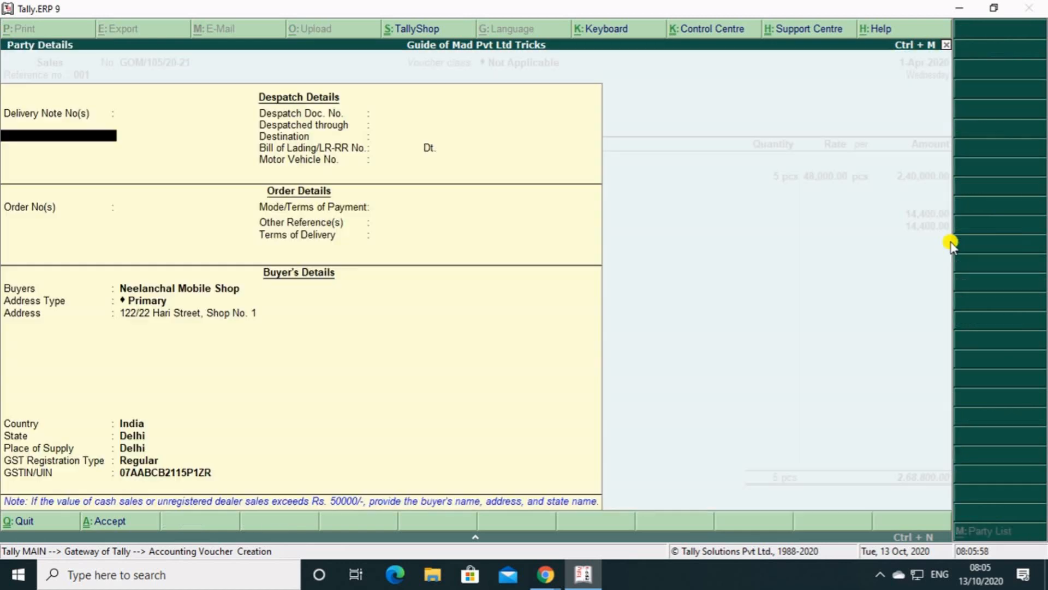
key(Return)
key(Return)
key(Return)
key(Return)
key(Return)
key(Return)
key(Return)
key(Return)
key(Return)
key(Return)
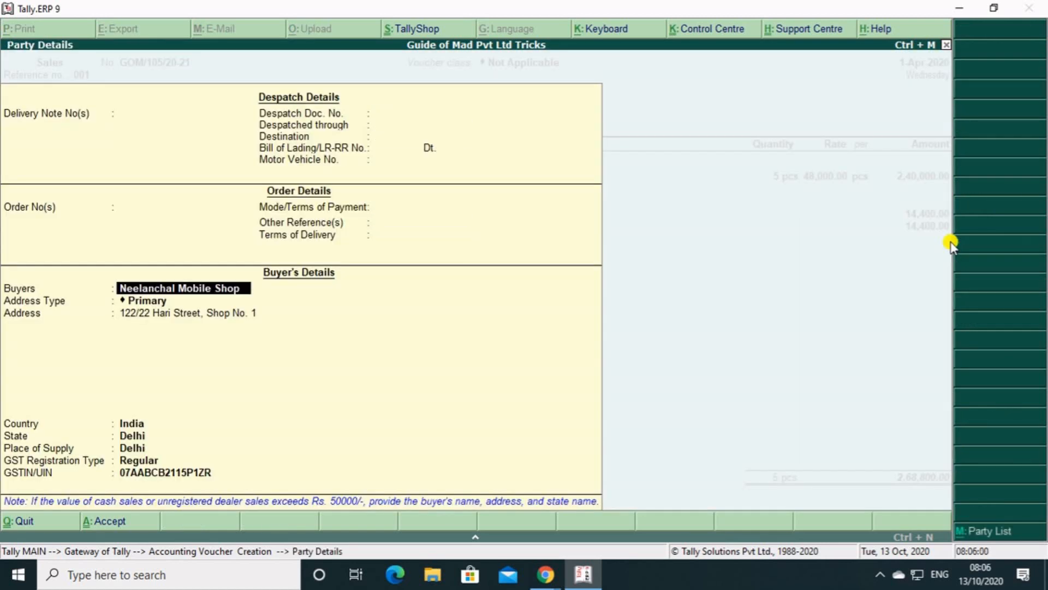
key(Return)
key(Return)
key(Return)
key(Return)
key(Return)
key(Return)
key(Return)
key(Return)
key(Return)
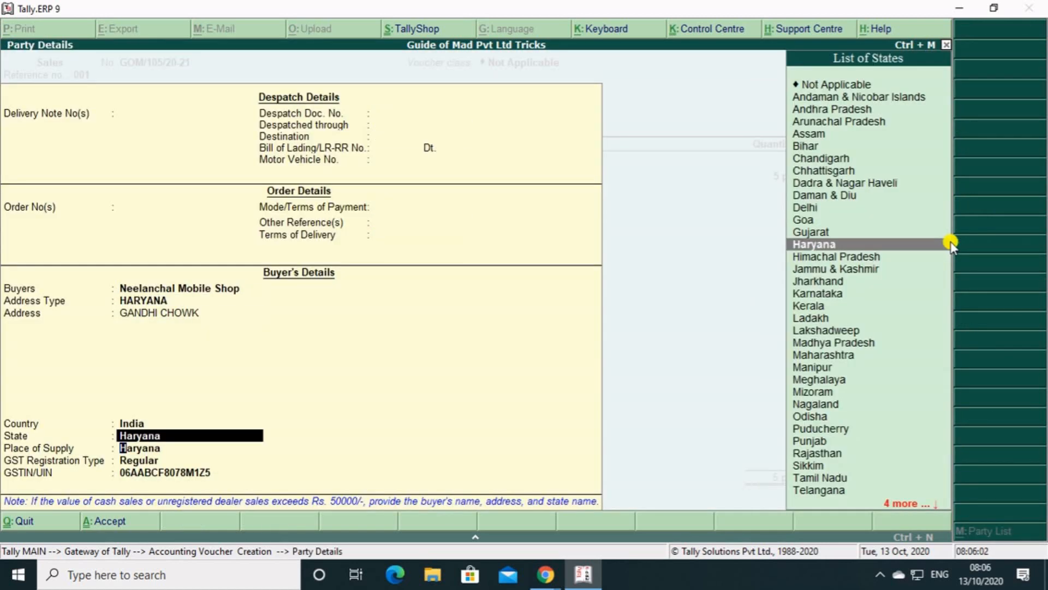
key(Return)
Try to remove the SGST line from the tax ledgers with End of List.
key(Return)
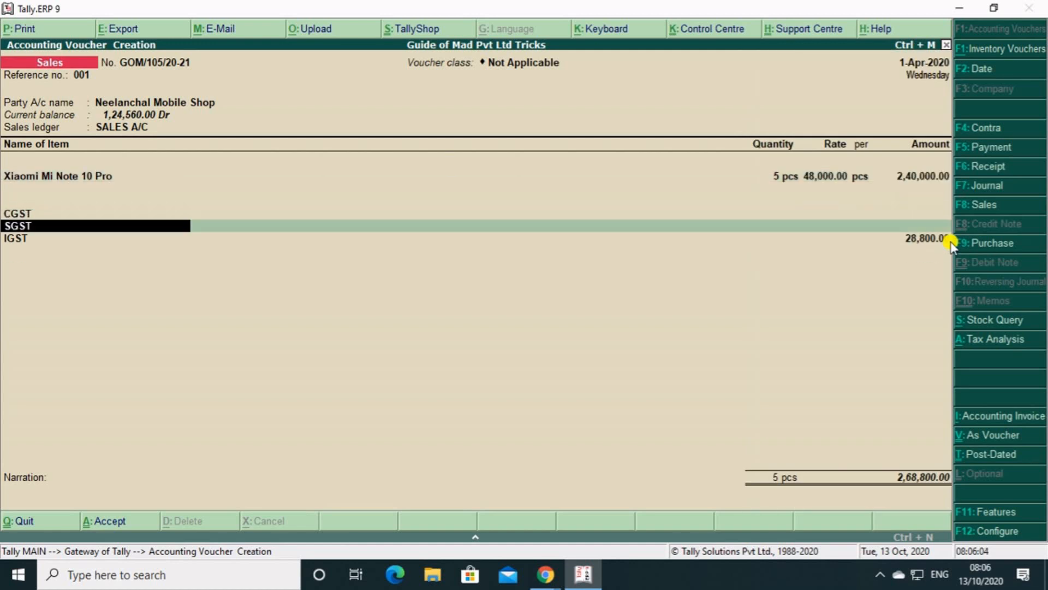
key(Return)
key(Return)
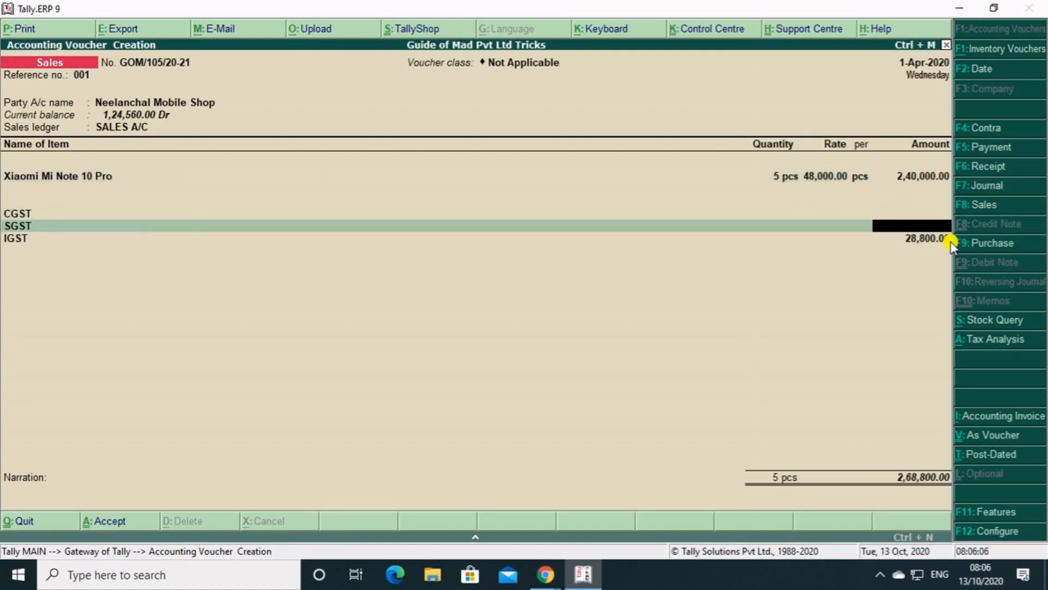
key(BackSpace)
key(BackSpace)
key(BackSpace)
key(Return)
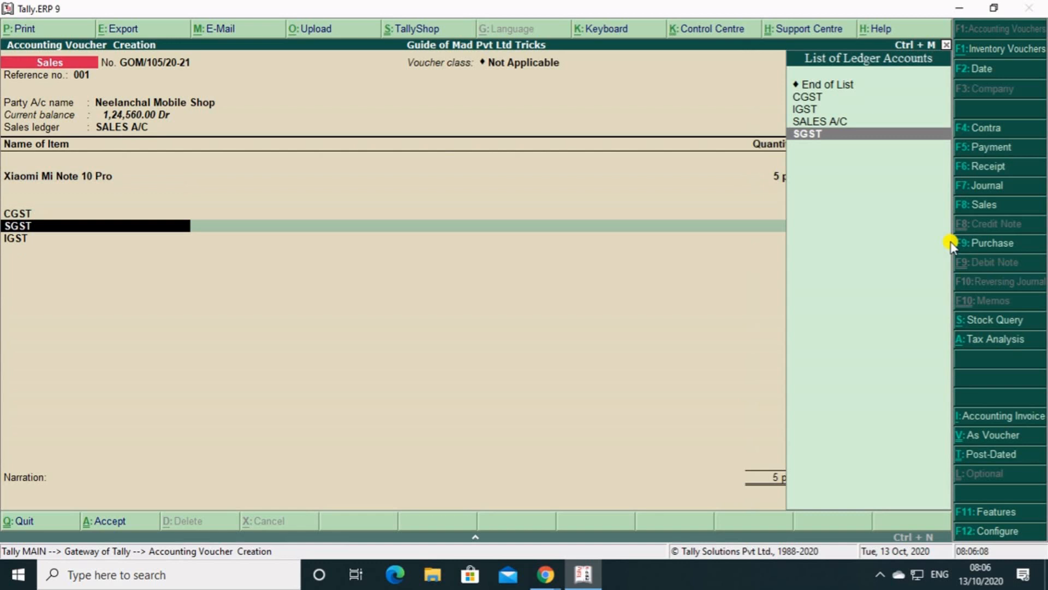
key(Up)
key(Up)
key(Up)
key(Up)
key(Return)
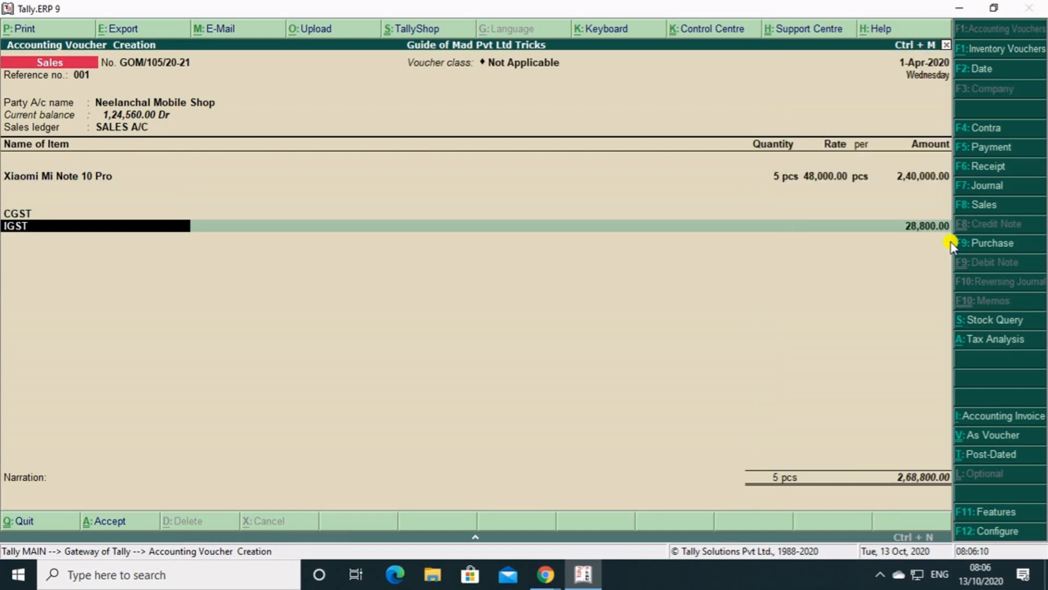
Replace the CGST ledger in the first tax line with IGST.
key(BackSpace)
key(BackSpace)
key(BackSpace)
key(Up)
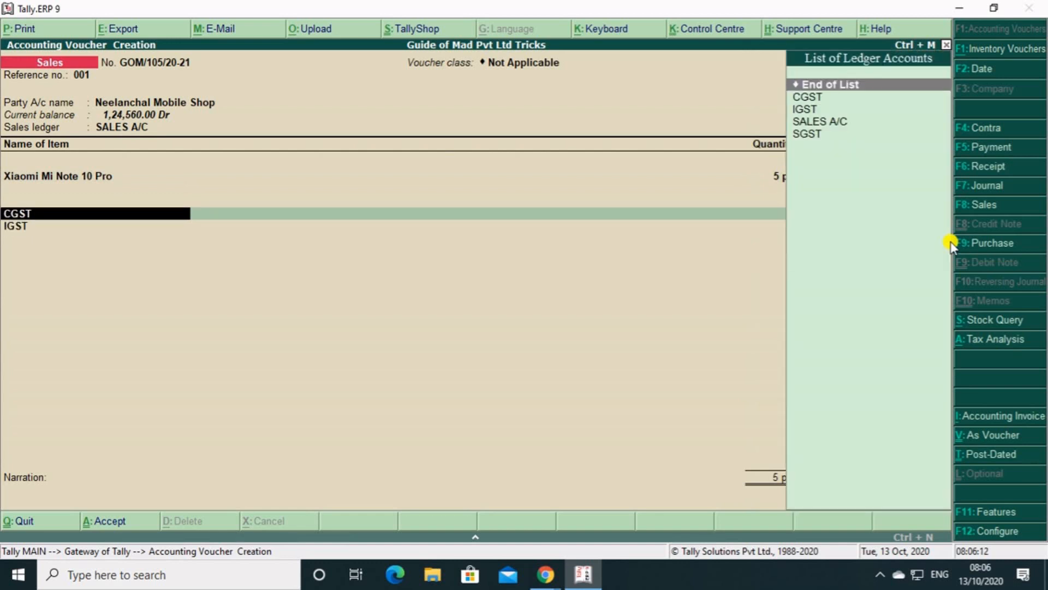
key(Down)
key(Down)
key(Return)
Pass the remaining tax lines and accept the New Ref bill-wise details up to the narration.
key(Return)
key(Return)
key(Return)
key(Return)
key(Return)
key(Return)
key(Return)
key(Return)
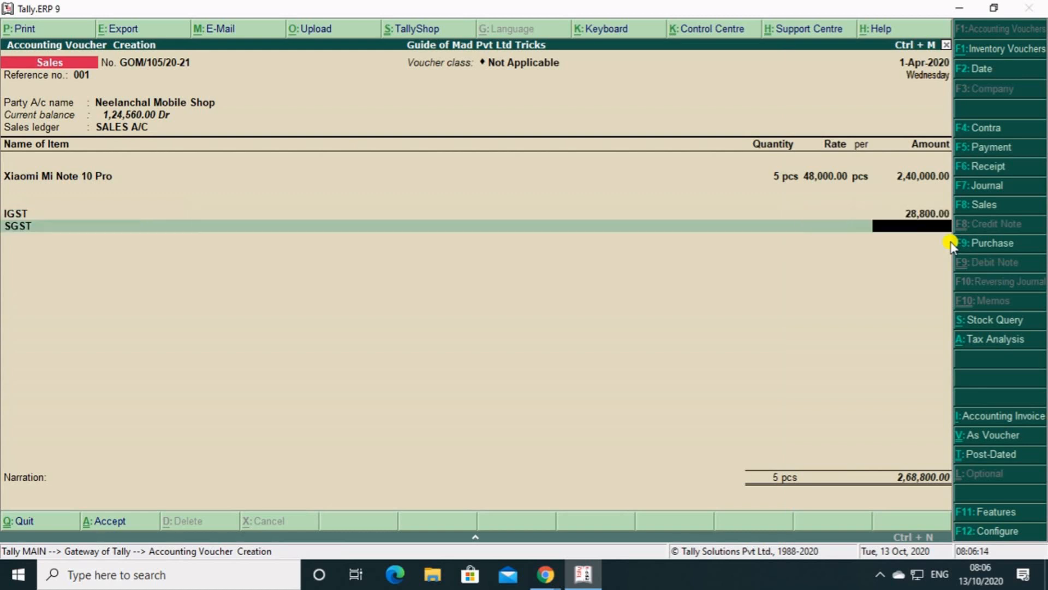
key(Return)
key(Return)
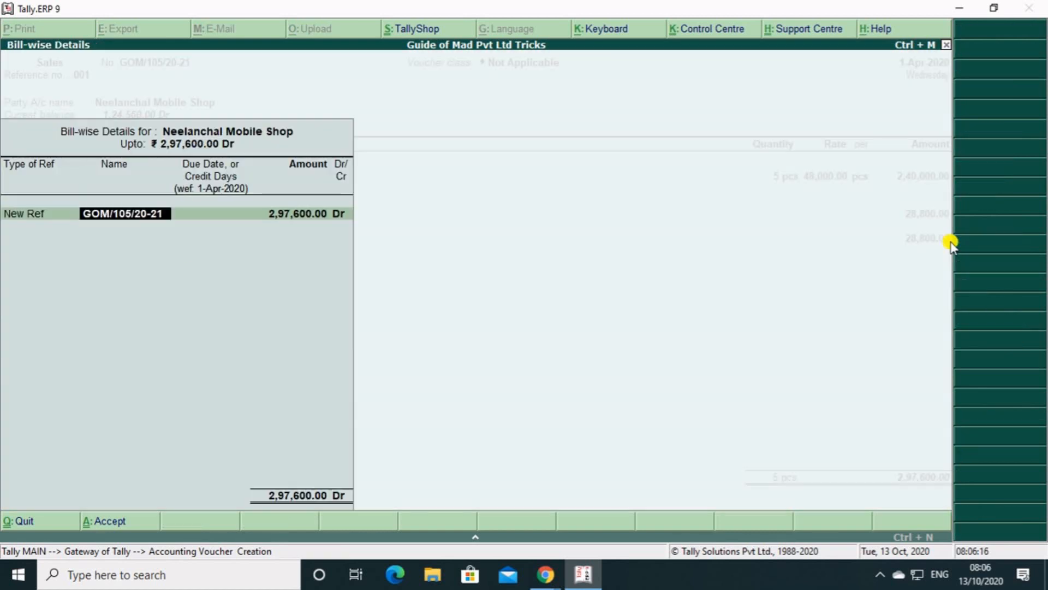
key(Return)
key(Return)
key(Return)
key(Return)
key(Return)
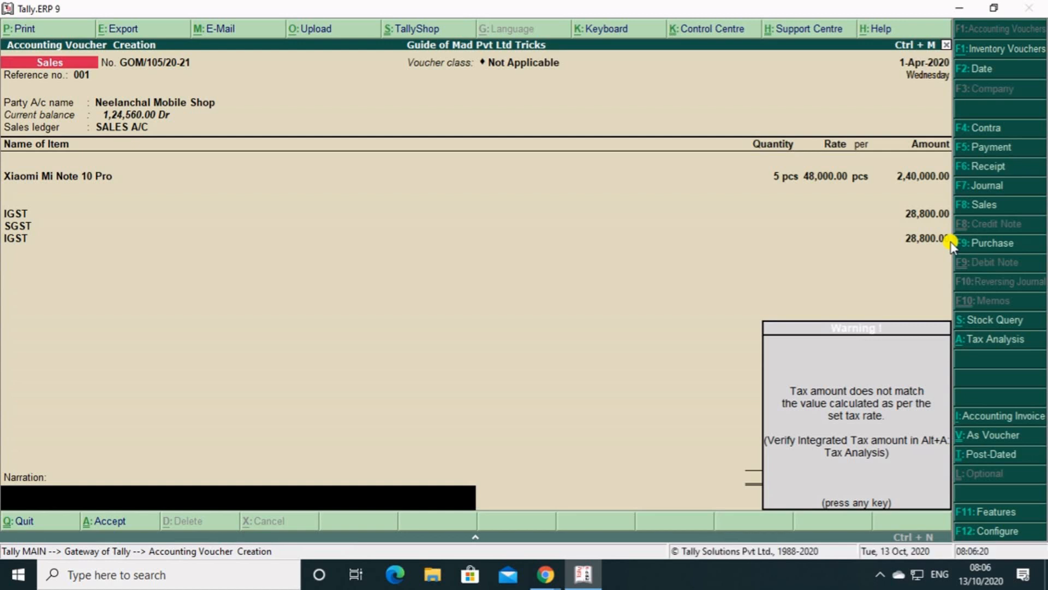
Dismiss the tax warning and remove the duplicate IGST line from the sales voucher.
key(Return)
key(BackSpace)
key(BackSpace)
key(BackSpace)
key(BackSpace)
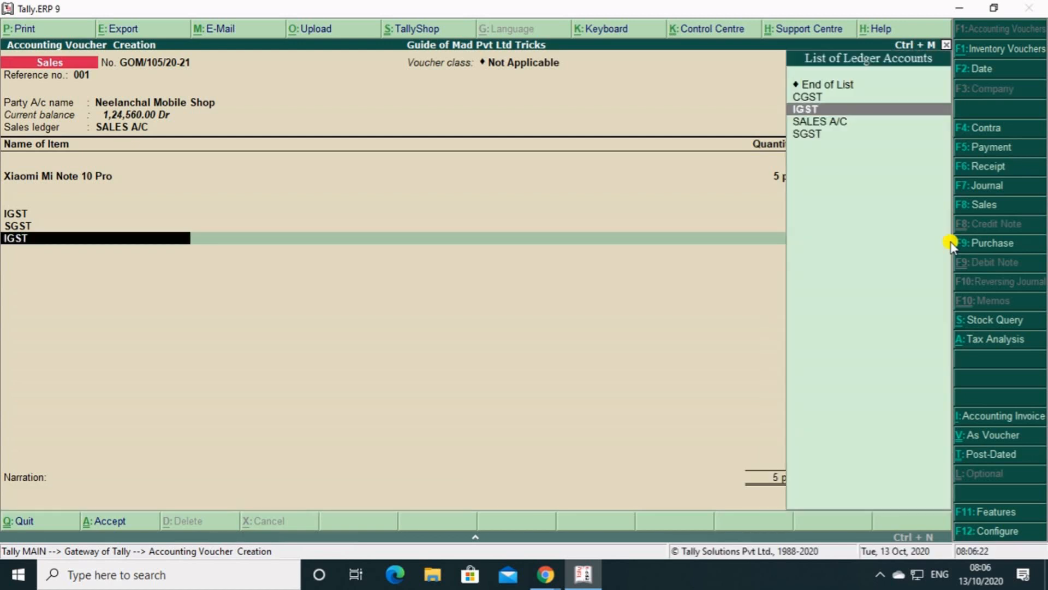
key(Up)
key(Up)
key(Return)
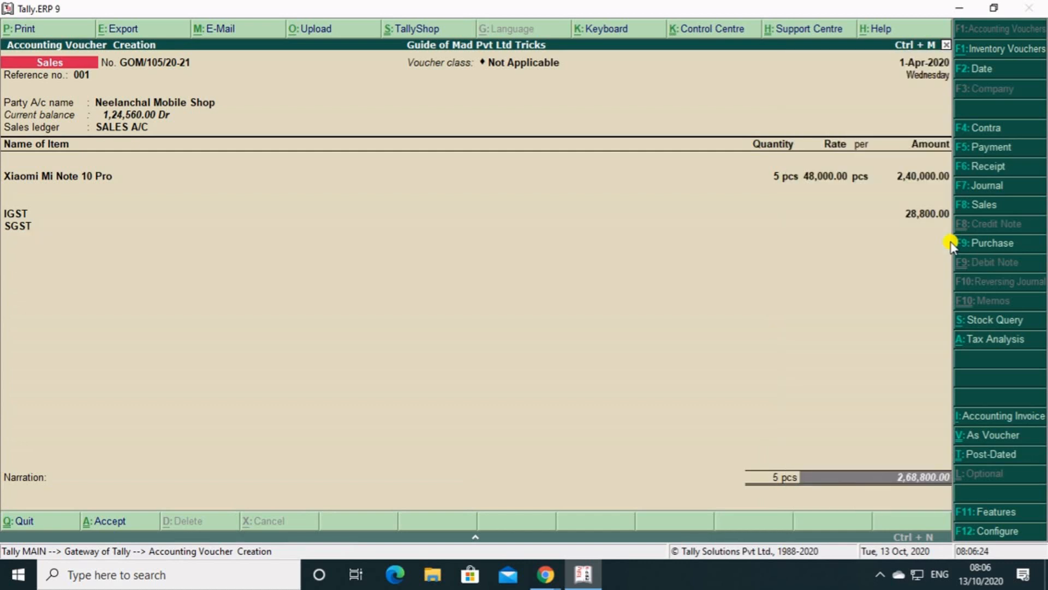
Remove the SGST line so that IGST is the only tax ledger in the voucher.
key(BackSpace)
key(BackSpace)
key(BackSpace)
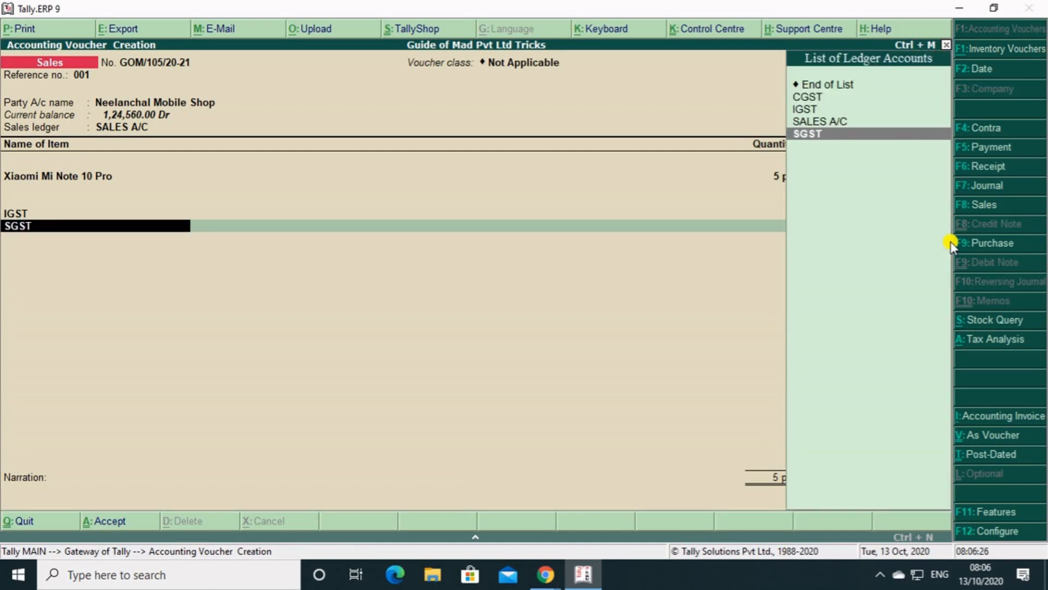
key(Up)
key(Up)
key(Up)
key(Up)
key(Return)
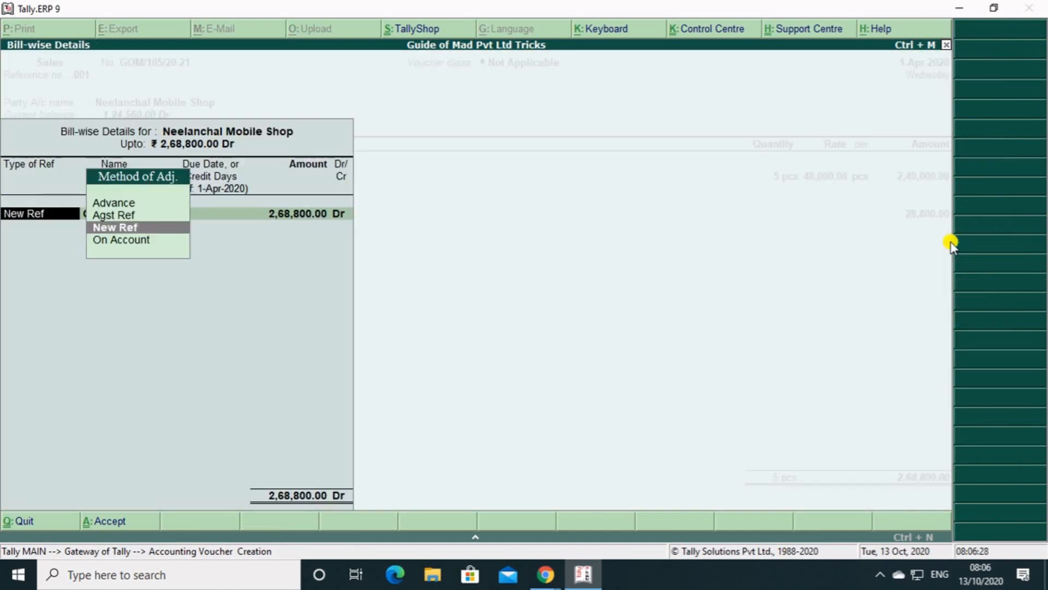
Accept the New Ref bill-wise details for Neelanchal Mobile Shop and save the sales voucher.
key(Return)
key(Return)
key(Return)
key(Return)
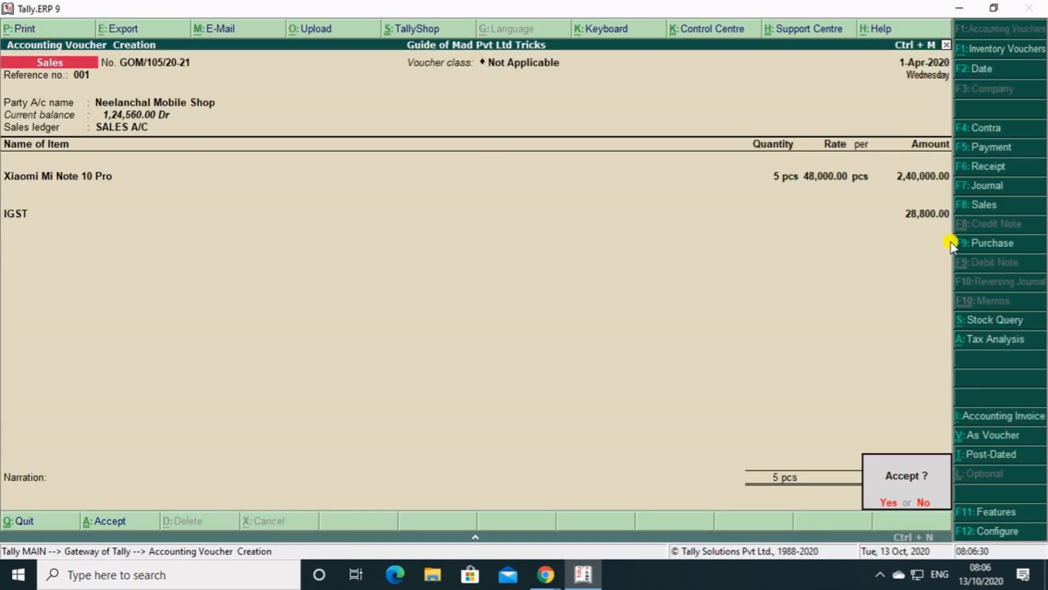
key(Return)
Quit voucher entry to the Gateway of Tally and bring up the calculator panel.
key(Escape)
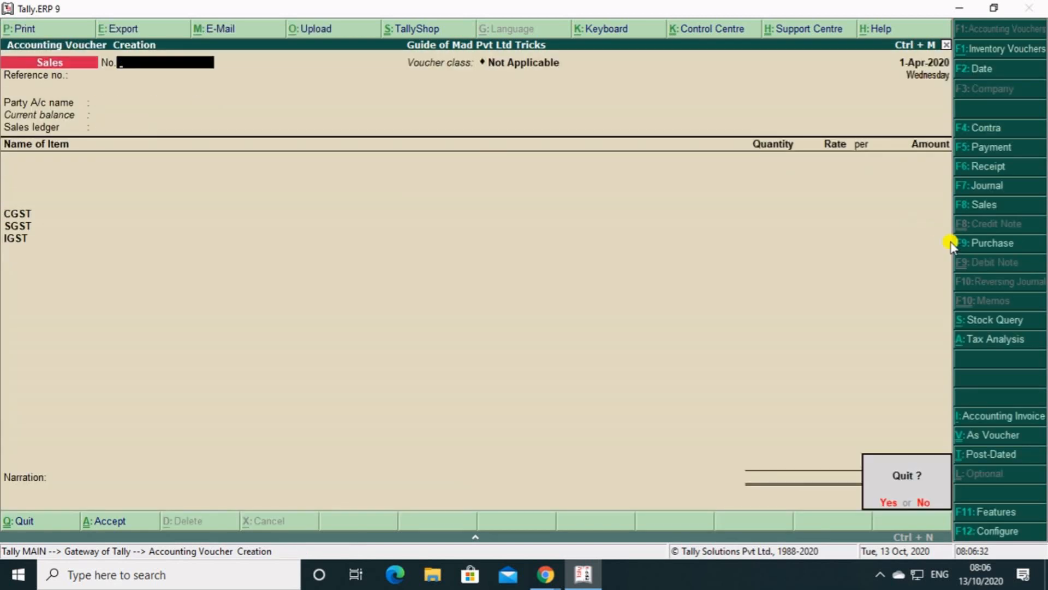
key(Return)
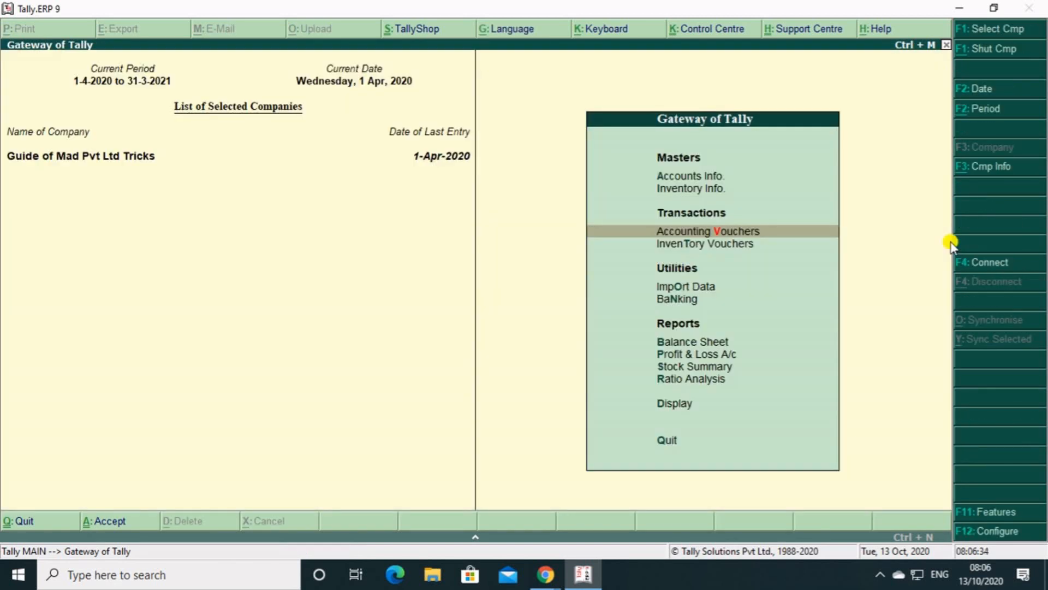
key(Escape)
key(n)
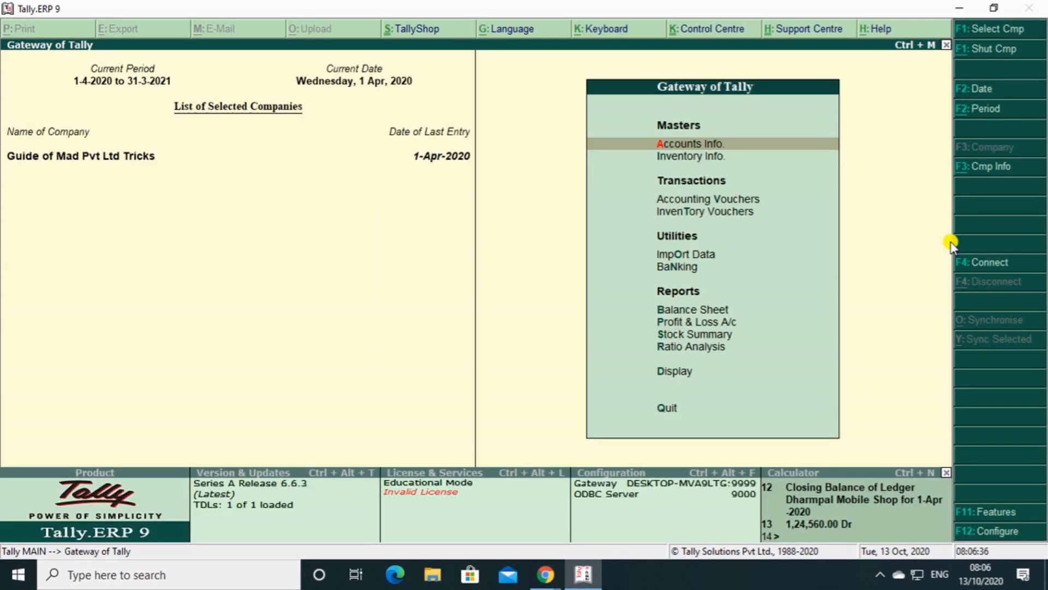